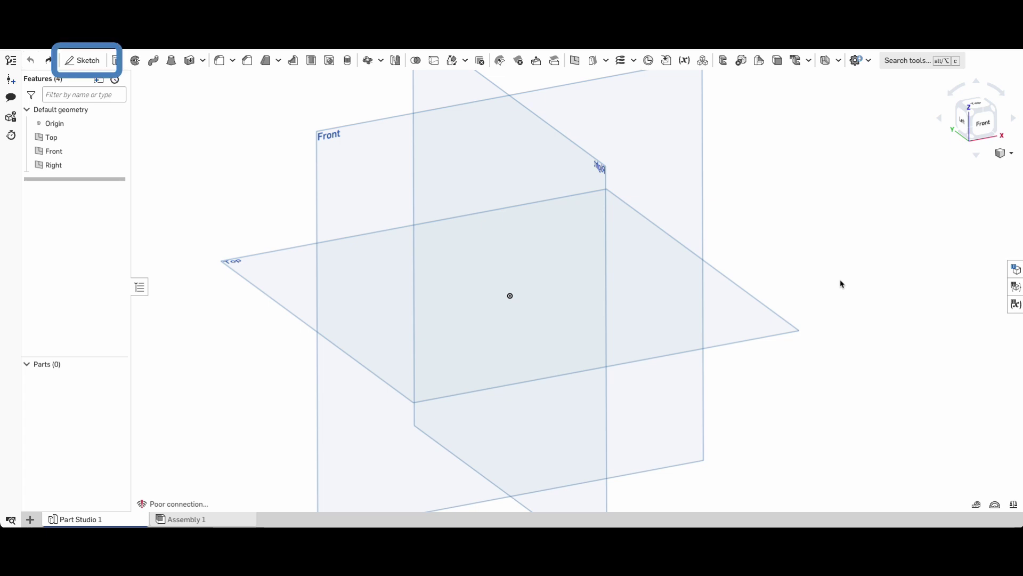
# - Start a sketch on the Front plane and draw a centre-point arc from the origin
pyautogui.click(80, 61)
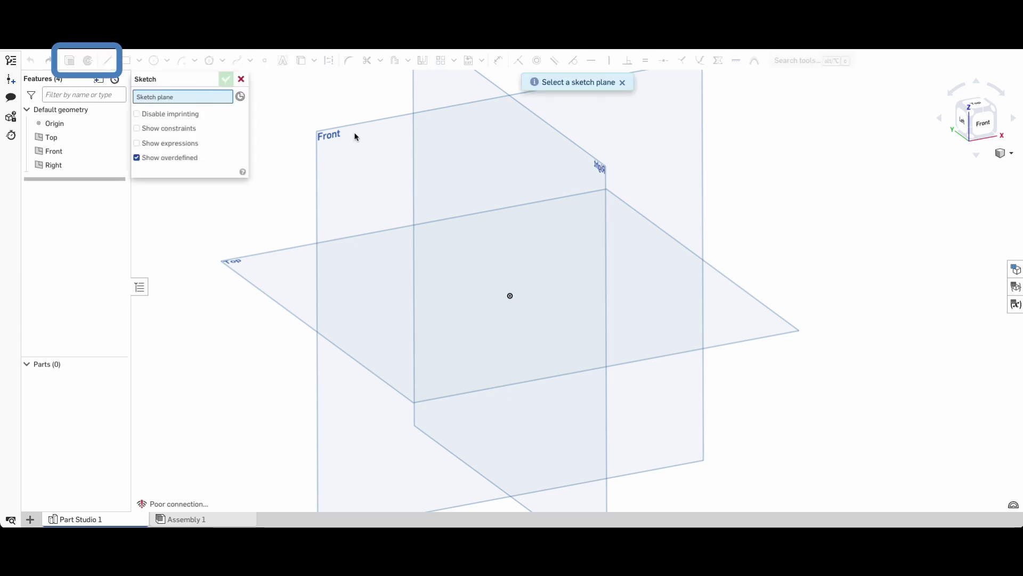
pyautogui.click(635, 130)
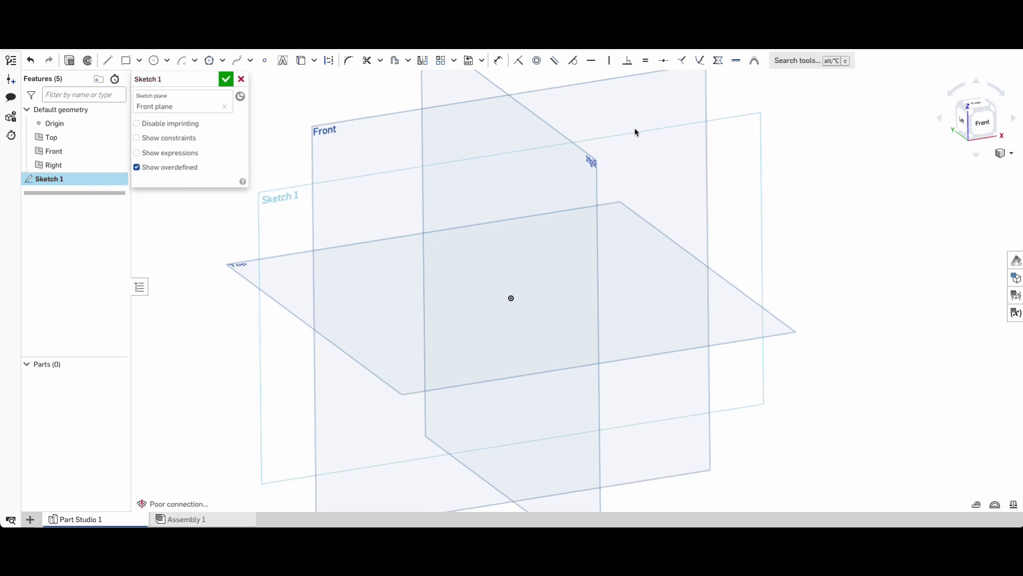
pyautogui.press('n')
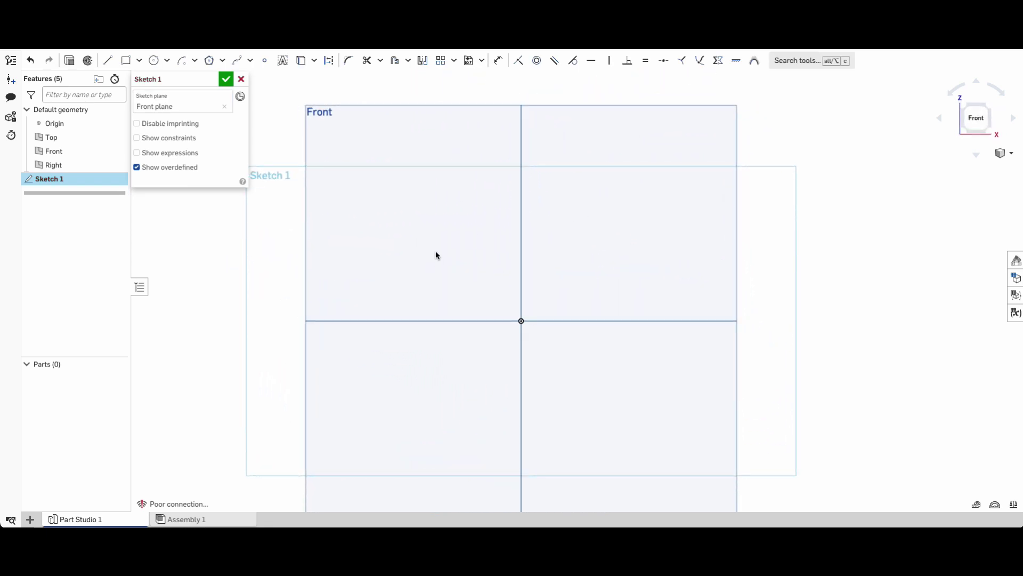
pyautogui.click(195, 60)
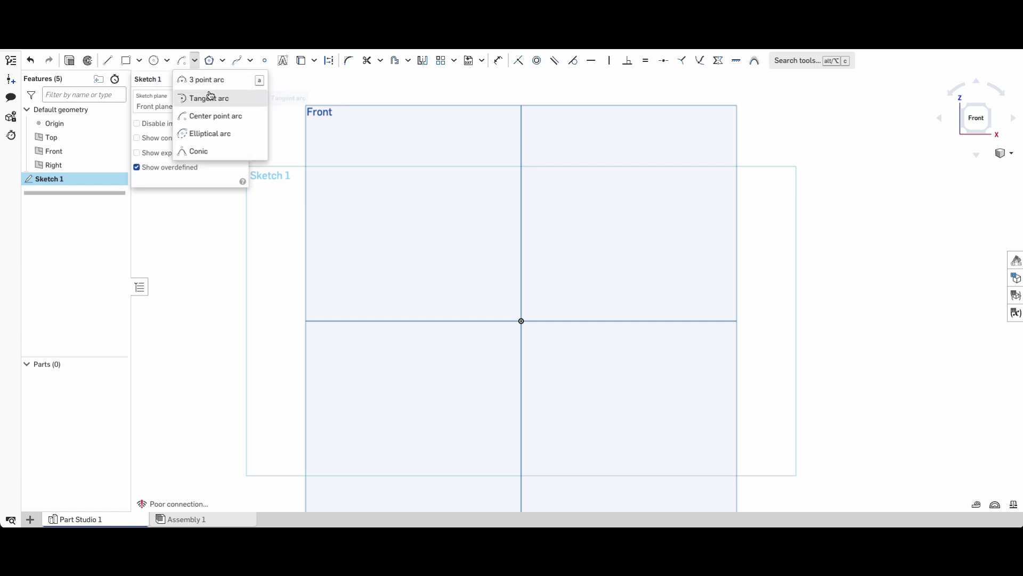
pyautogui.click(213, 118)
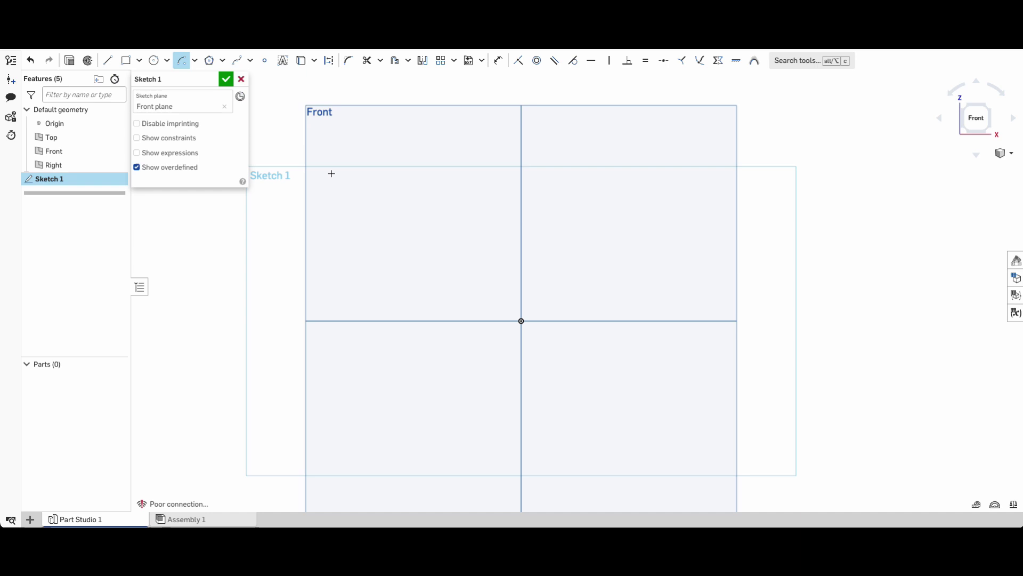
pyautogui.click(529, 321)
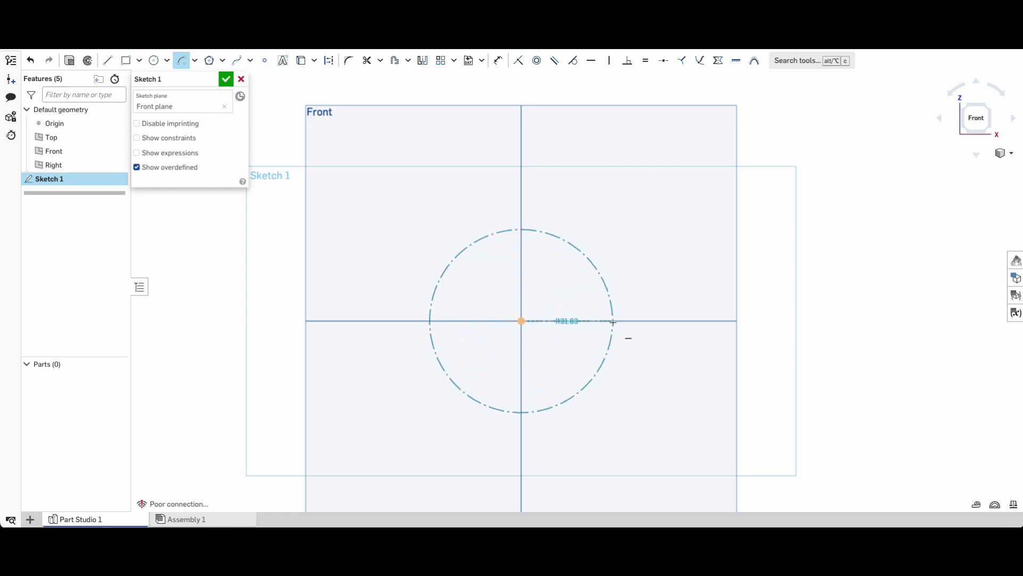
pyautogui.click(613, 321)
pyautogui.click(522, 240)
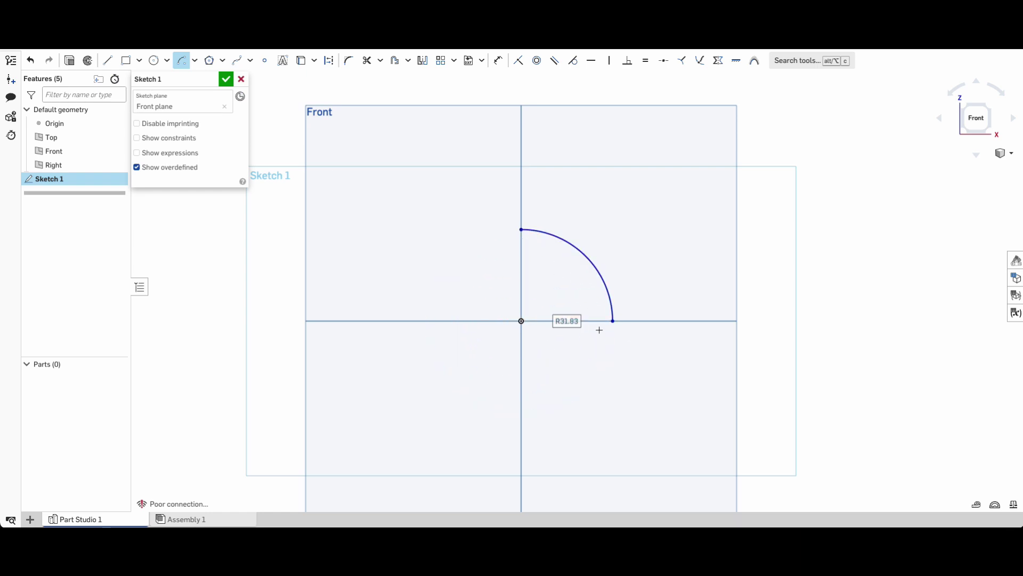
# - Dimension the arc's radius to 22
pyautogui.press('d')
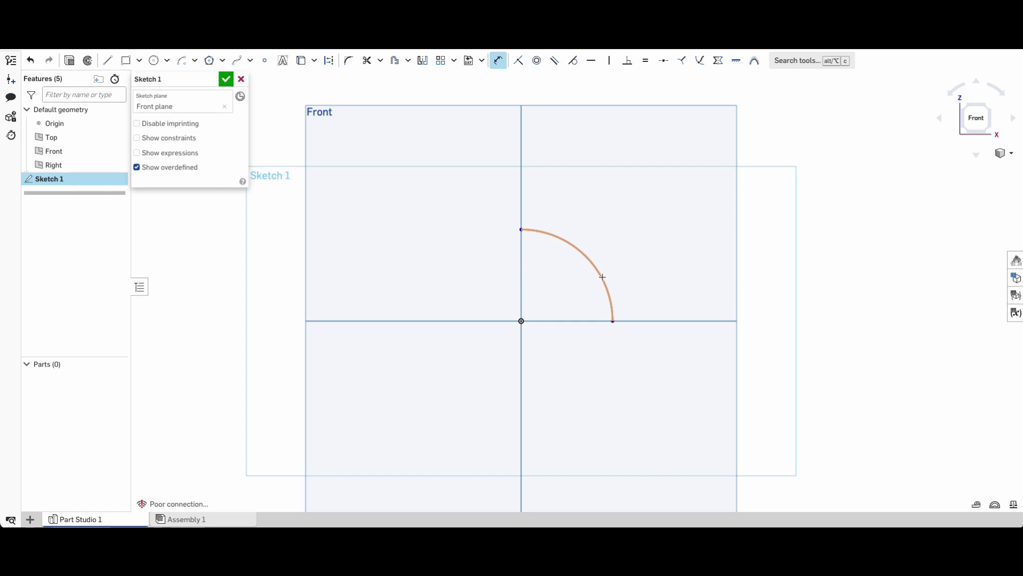
pyautogui.click(602, 277)
pyautogui.click(674, 228)
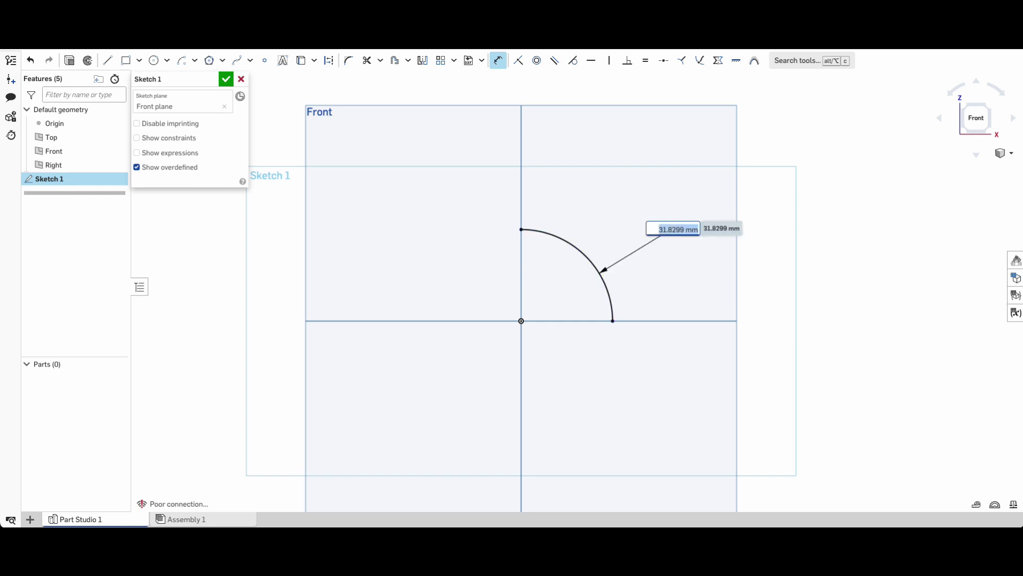
pyautogui.write('22')
pyautogui.press('Return')
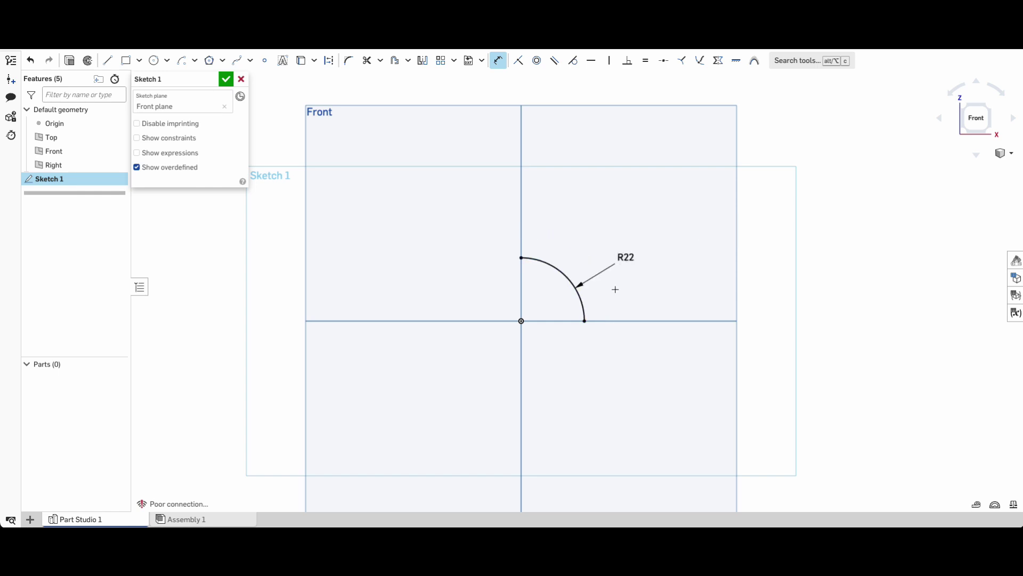
# - Close the quarter-circle with two lines meeting at the origin
pyautogui.click(106, 63)
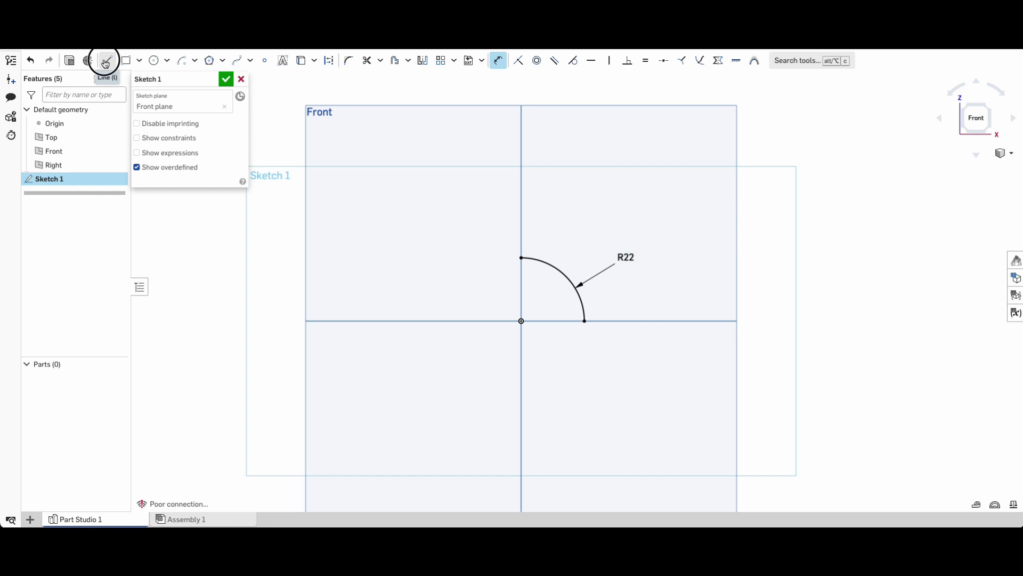
pyautogui.click(520, 258)
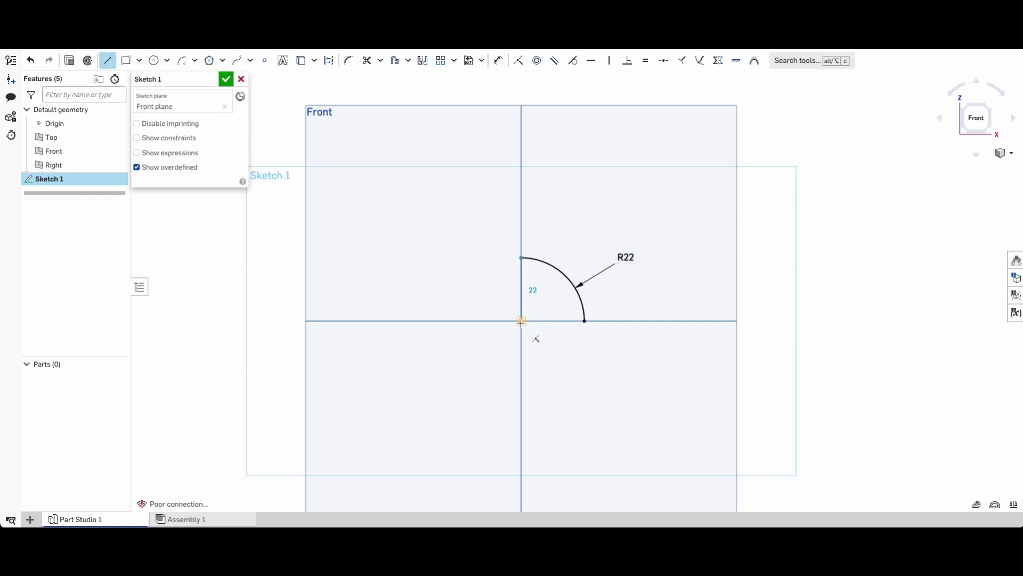
pyautogui.click(521, 321)
pyautogui.click(584, 321)
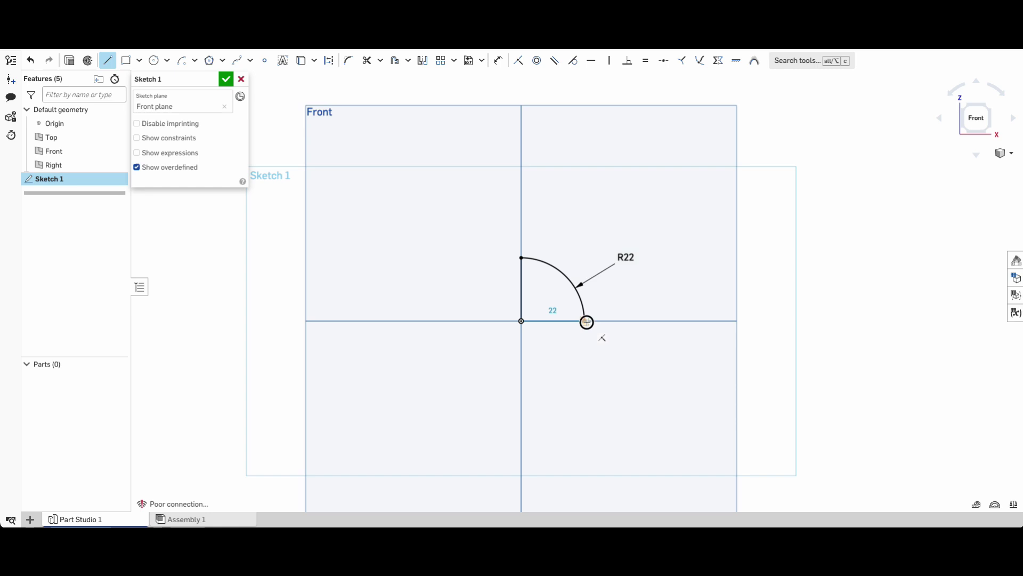
pyautogui.scroll(-1, 511, 287)
pyautogui.scroll(5, 511, 287)
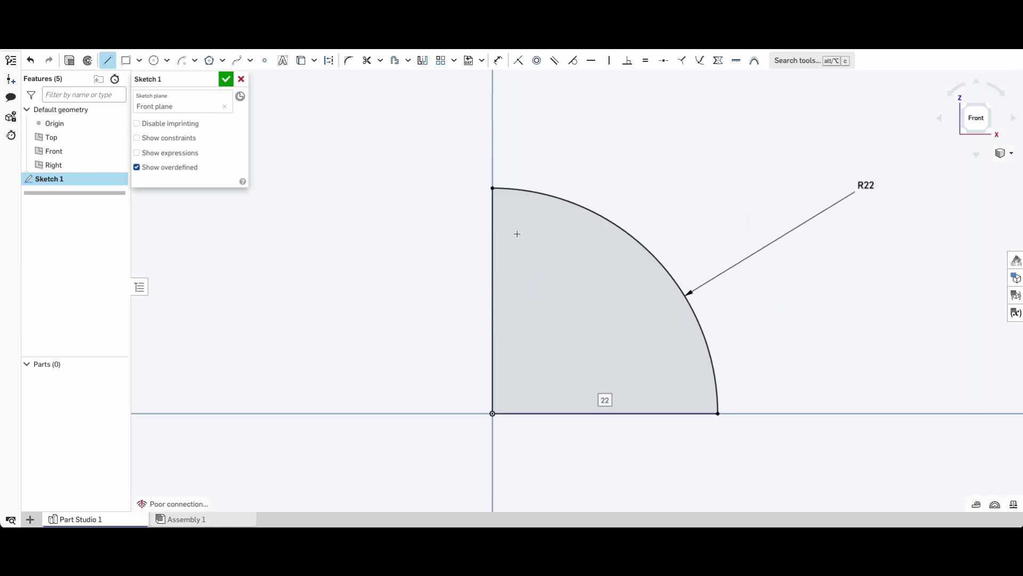
# - Draw a small centre-point arc of radius 2 at the quarter-circle's top point
pyautogui.moveTo(517, 231); pyautogui.dragTo(516, 308, button='middle')
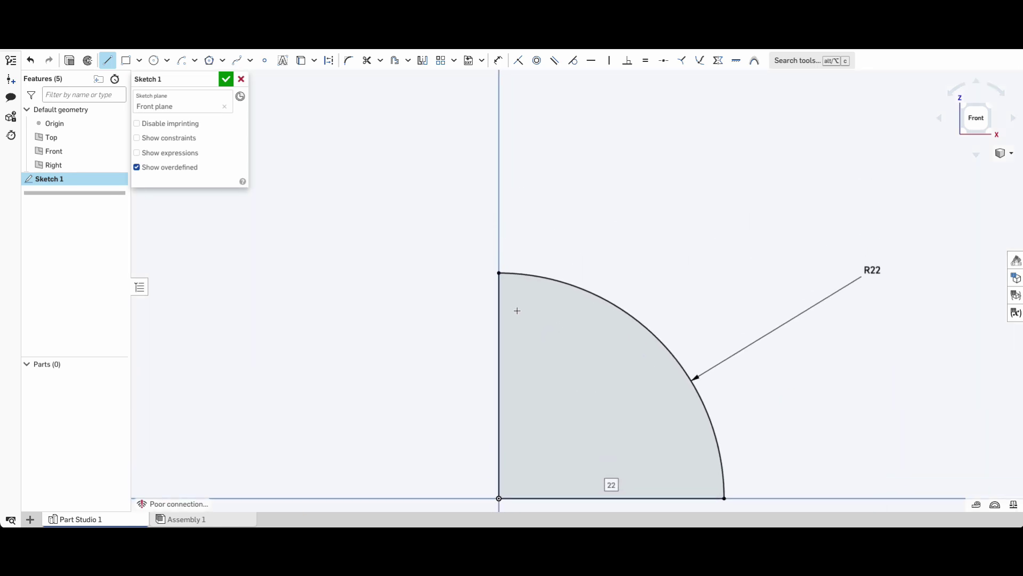
pyautogui.click(183, 61)
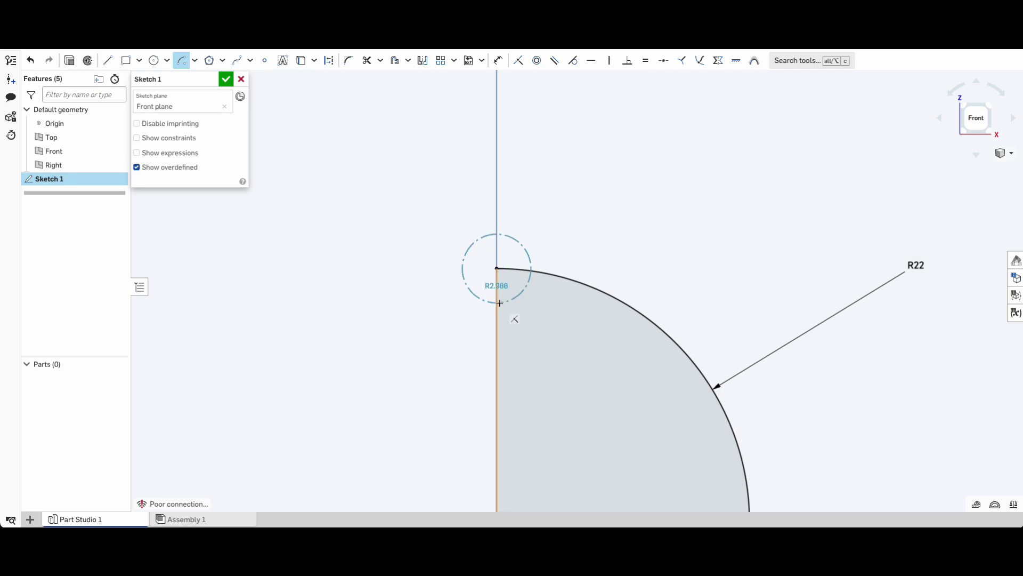
pyautogui.click(497, 306)
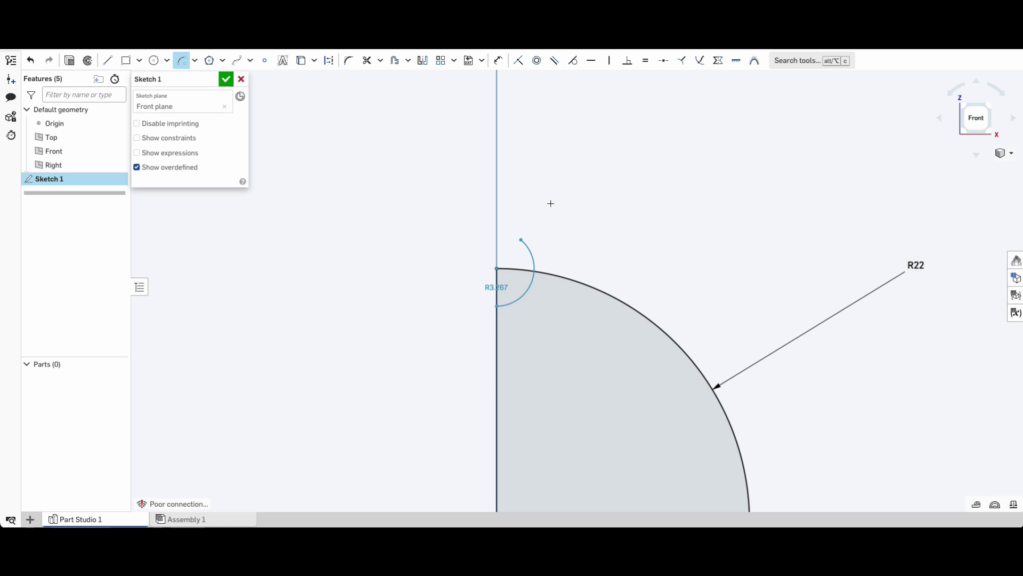
pyautogui.click(499, 223)
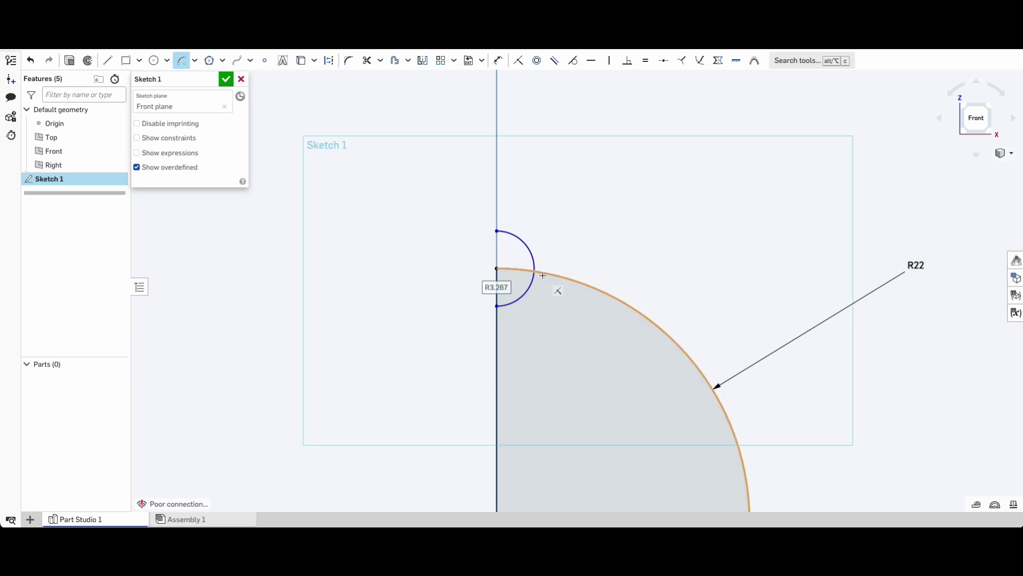
pyautogui.press('d')
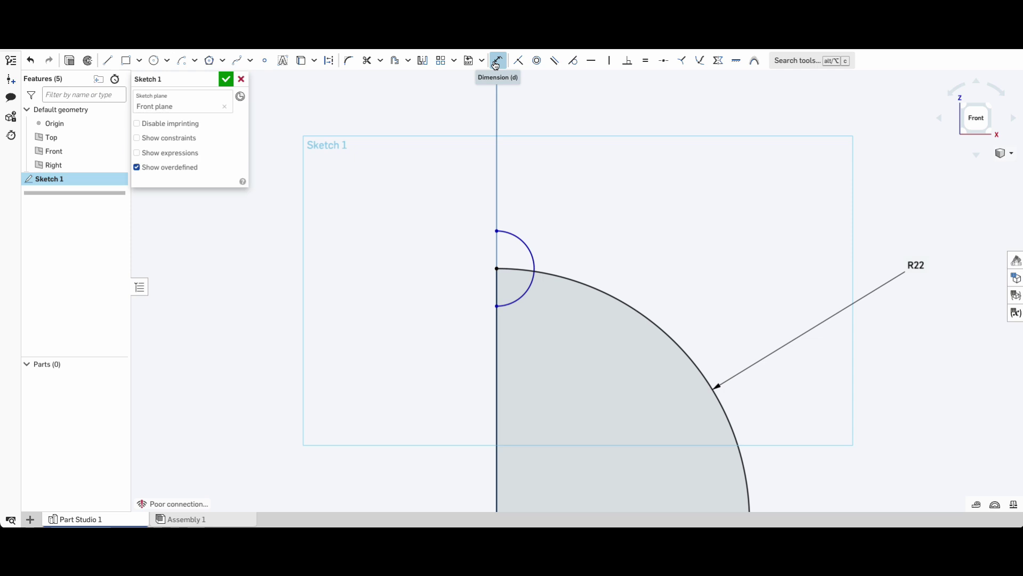
pyautogui.click(530, 249)
pyautogui.click(565, 233)
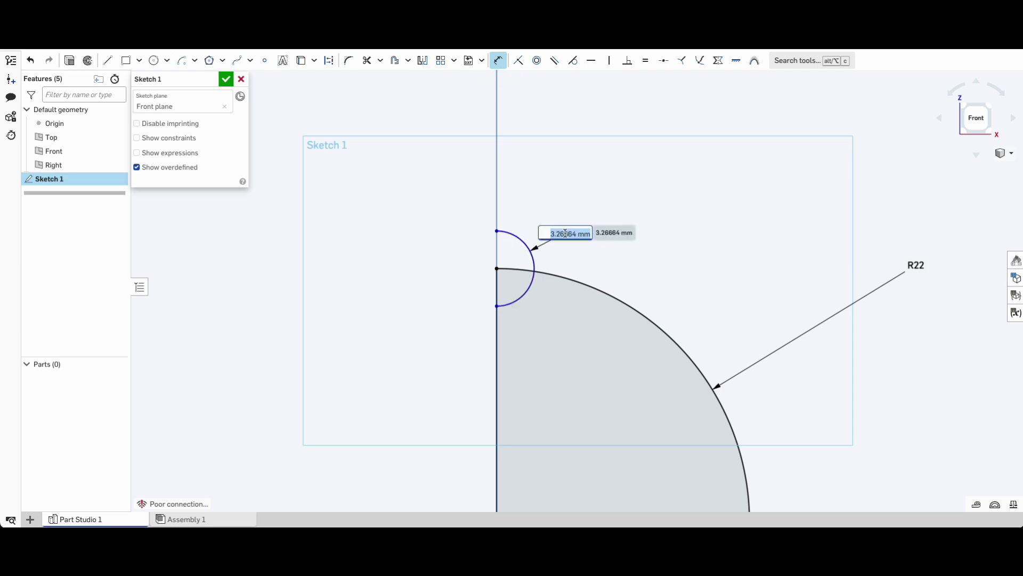
pyautogui.write('2')
pyautogui.press('Return')
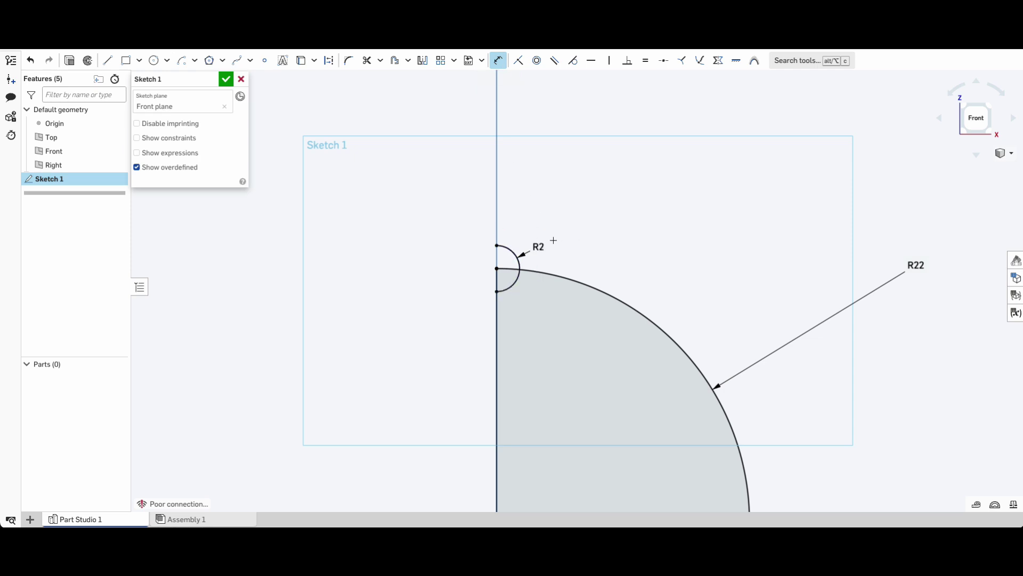
# - Close the small arc with a line along the vertical axis and finish Sketch 1
pyautogui.press('l')
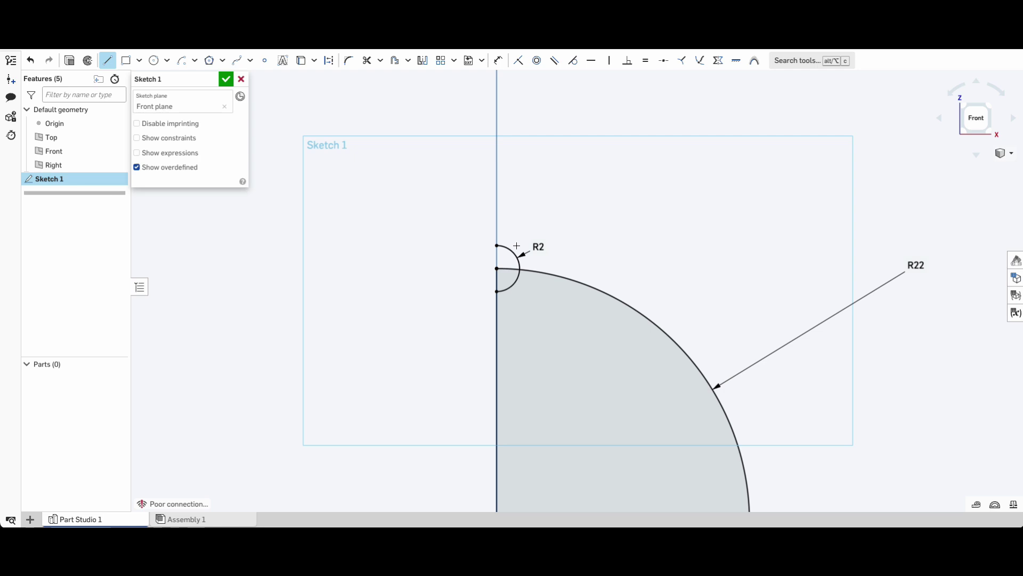
pyautogui.moveTo(496, 245); pyautogui.dragTo(497, 268)
pyautogui.scroll(-3, 696, 234)
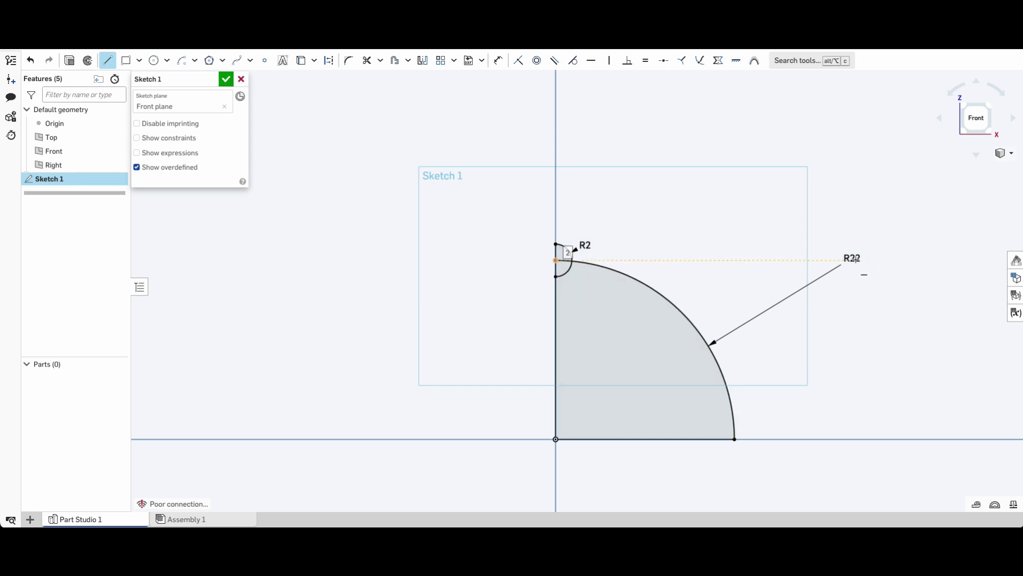
pyautogui.click(226, 79)
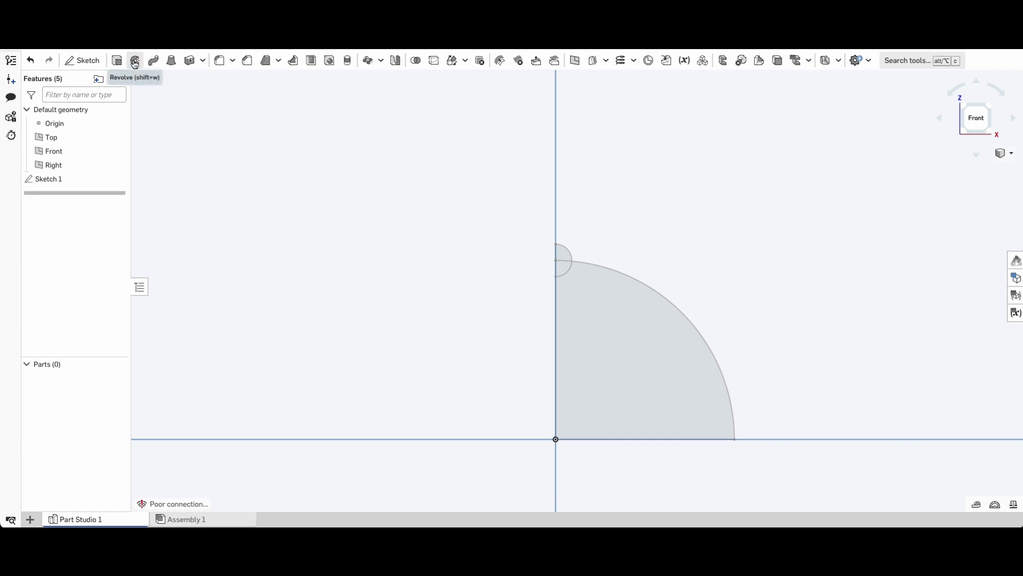
# - Revolve both sketch faces fully about the vertical edge into a solid dome, Part 1
pyautogui.hotkey('shift', 'w')
pyautogui.click(625, 349)
pyautogui.click(565, 269)
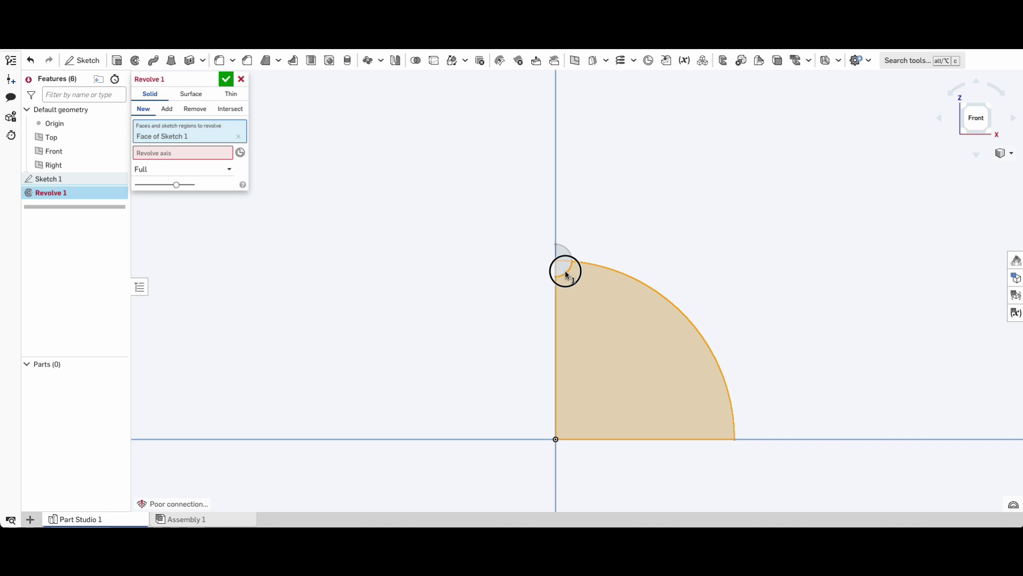
pyautogui.click(181, 168)
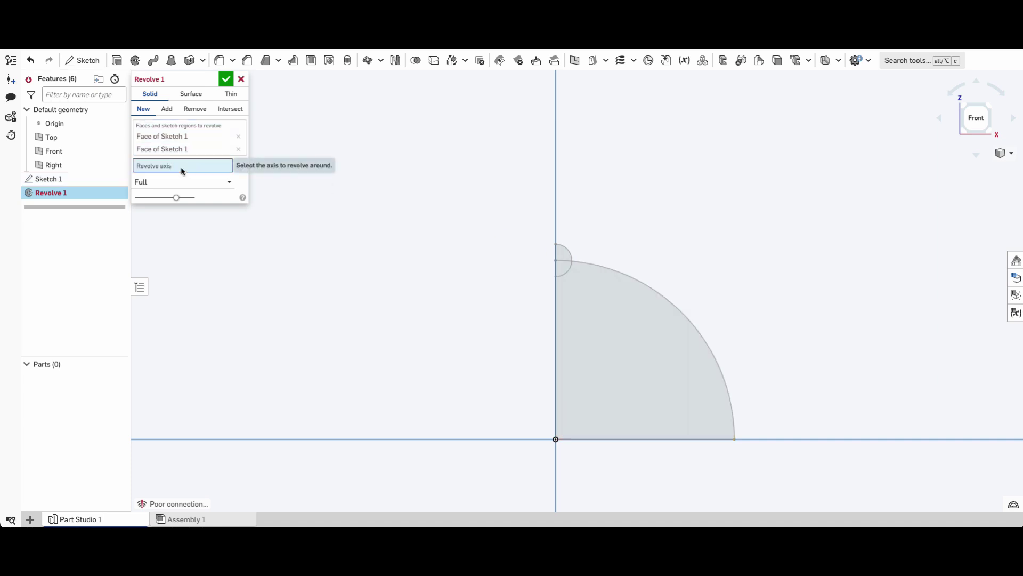
pyautogui.click(556, 316)
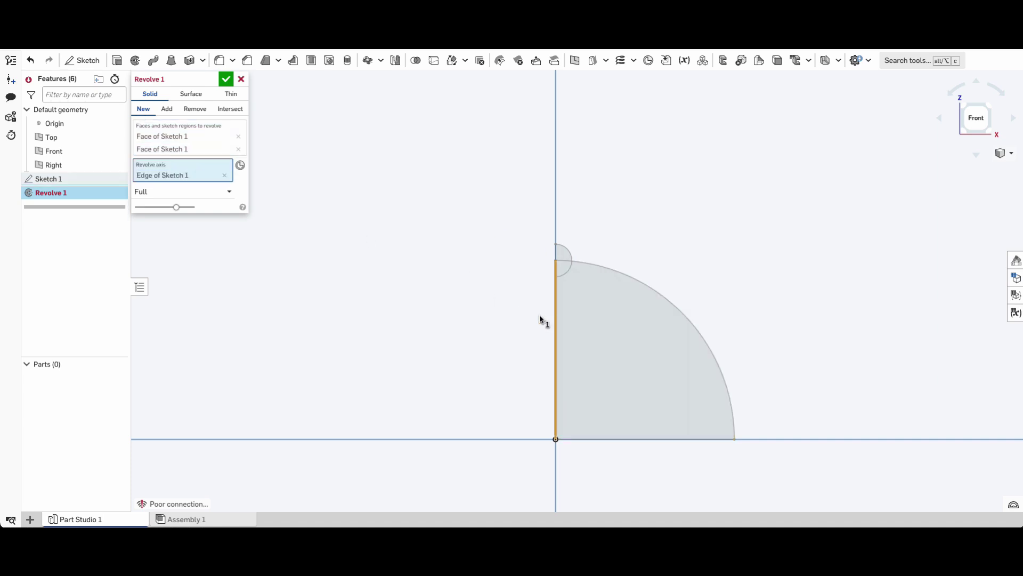
pyautogui.moveTo(819, 281)
pyautogui.mouseDown(button='right')
pyautogui.moveTo(806, 329)
pyautogui.moveTo(815, 296)
pyautogui.mouseUp(button='right')
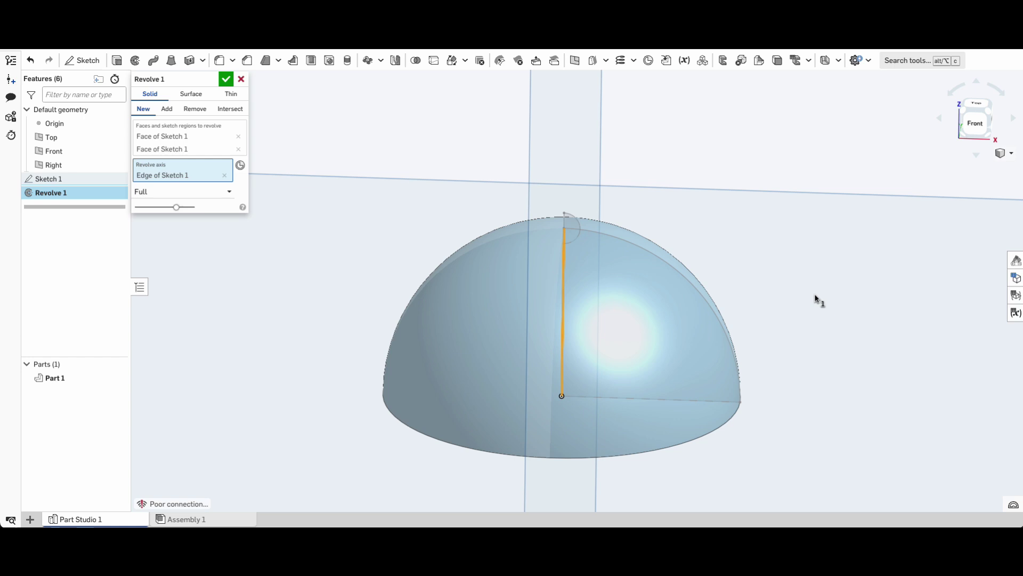
pyautogui.click(226, 80)
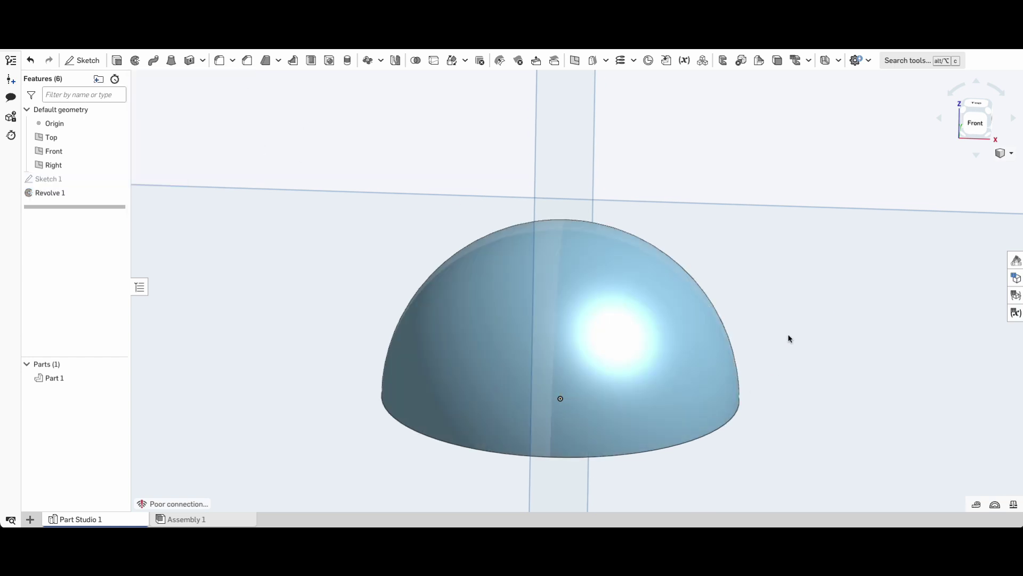
pyautogui.moveTo(788, 340)
pyautogui.mouseDown(button='right')
pyautogui.moveTo(556, 354)
pyautogui.moveTo(601, 302)
pyautogui.moveTo(794, 336)
pyautogui.mouseUp(button='right')
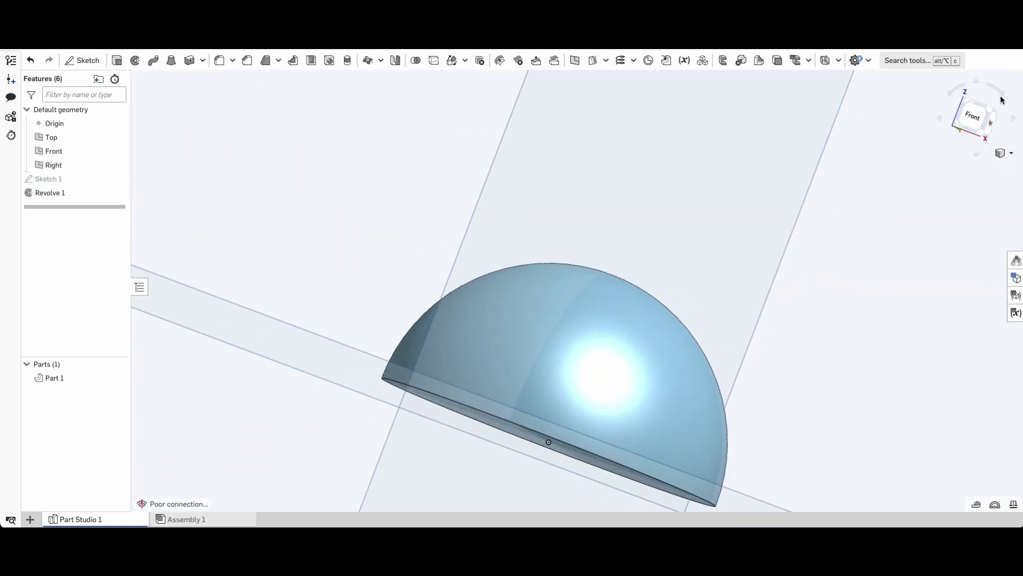
pyautogui.click(970, 114)
pyautogui.moveTo(632, 272); pyautogui.dragTo(770, 213, button='right')
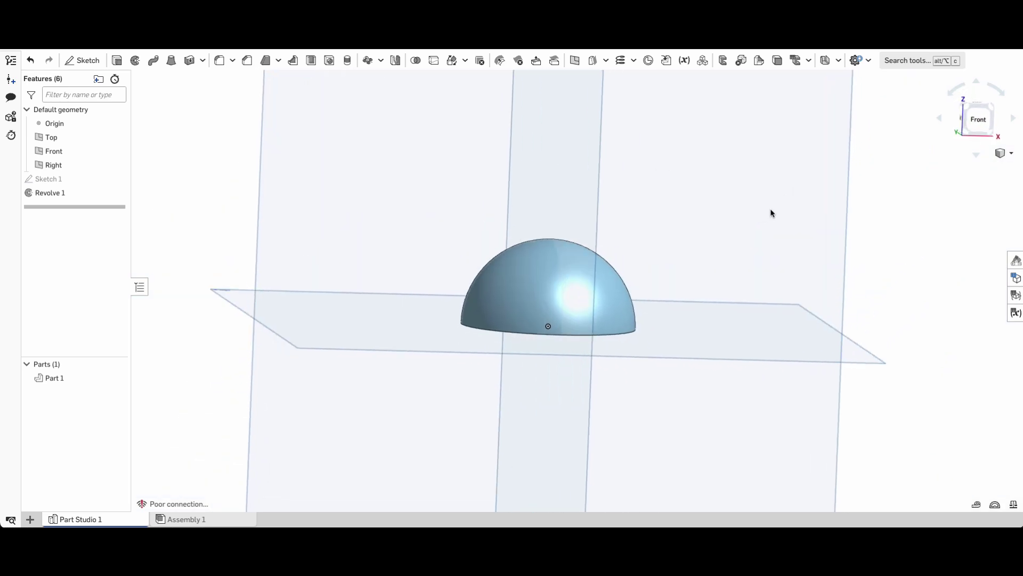
# - Set up Revolve 2 removing both small Sketch 1 faces about the vertical sketch line
pyautogui.click(136, 60)
pyautogui.click(977, 119)
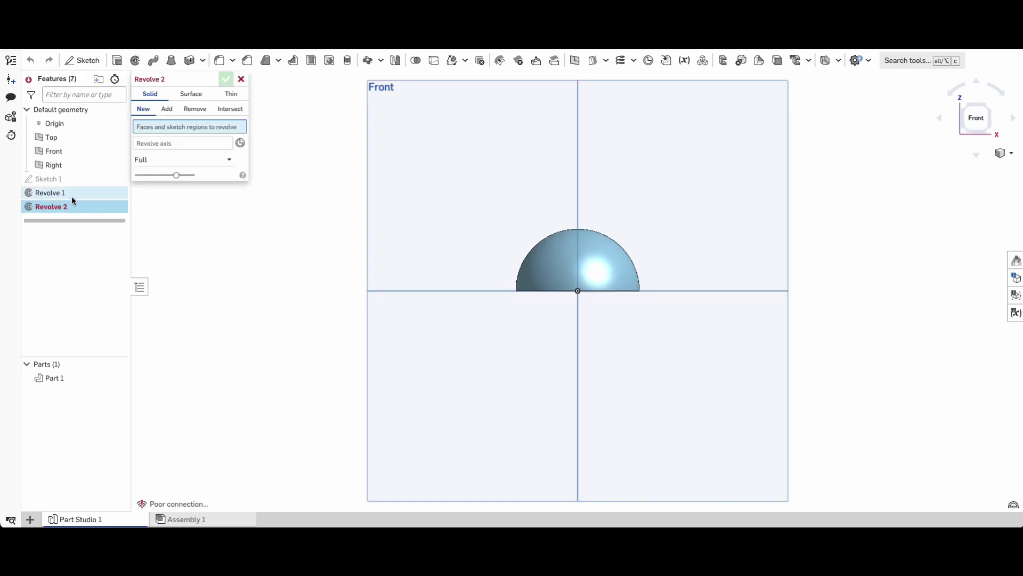
pyautogui.click(114, 178)
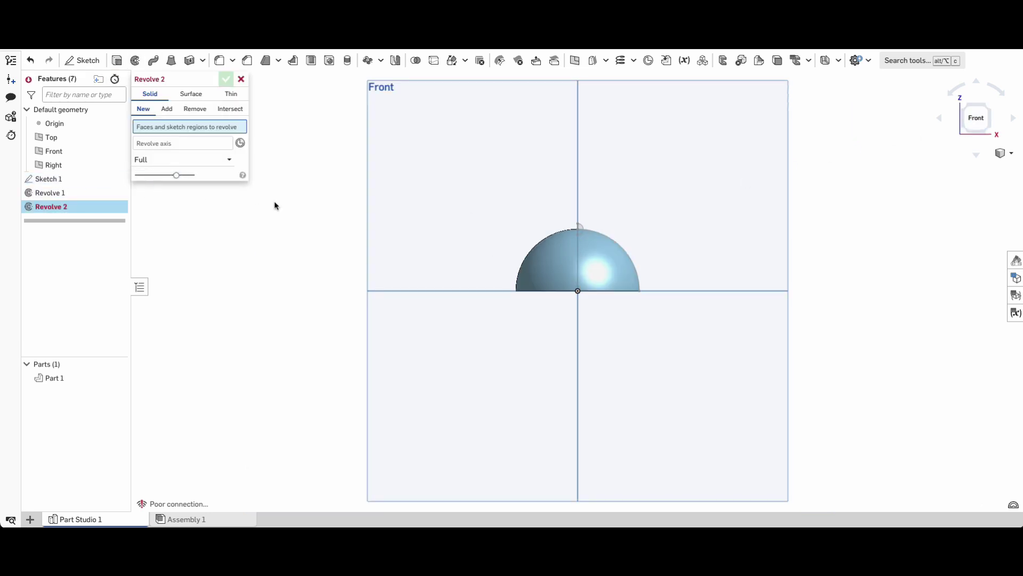
pyautogui.scroll(10, 610, 231)
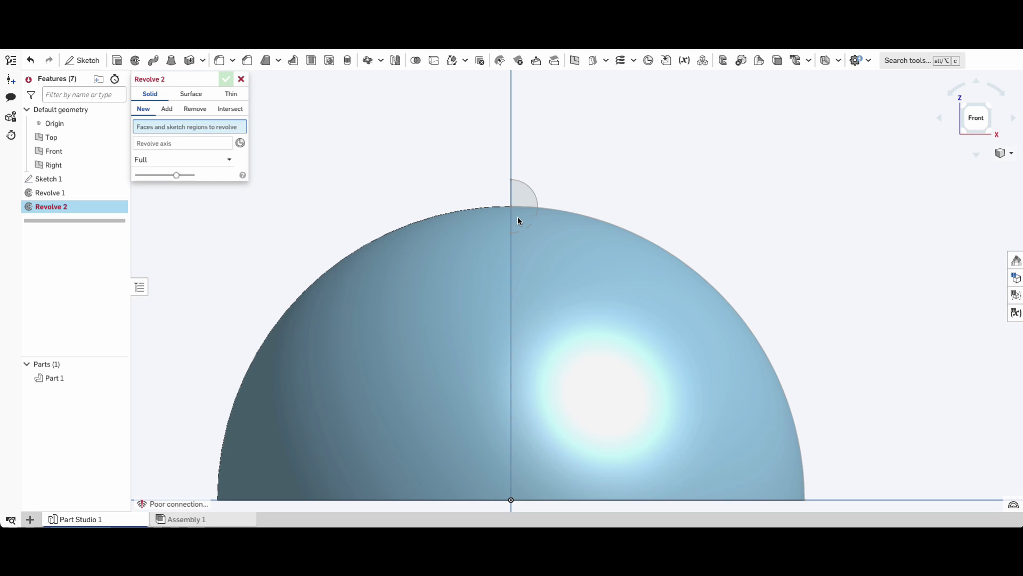
pyautogui.click(523, 201)
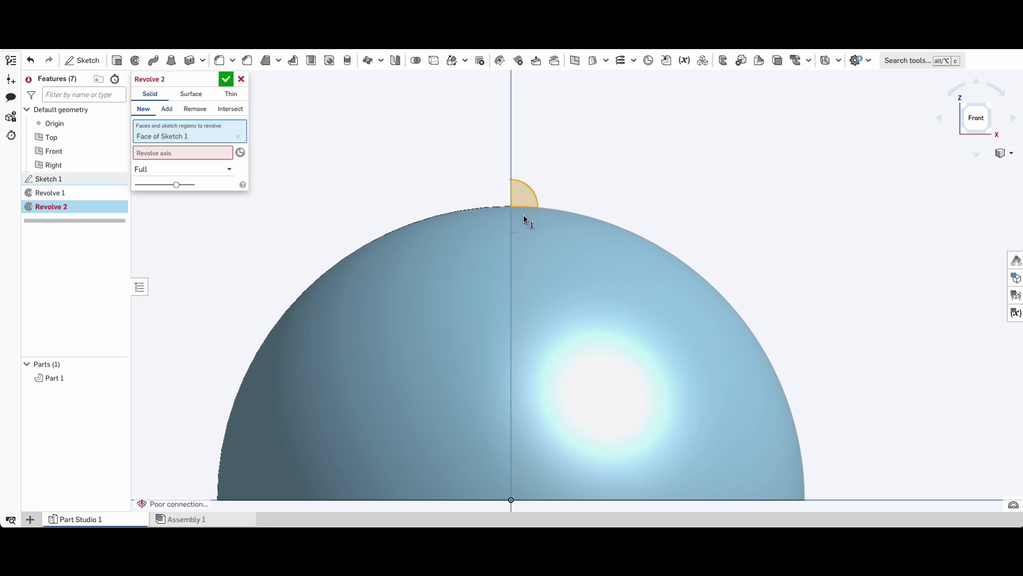
pyautogui.moveTo(523, 216)
pyautogui.mouseDown(button='right')
pyautogui.moveTo(524, 225)
pyautogui.moveTo(527, 216)
pyautogui.mouseUp(button='right')
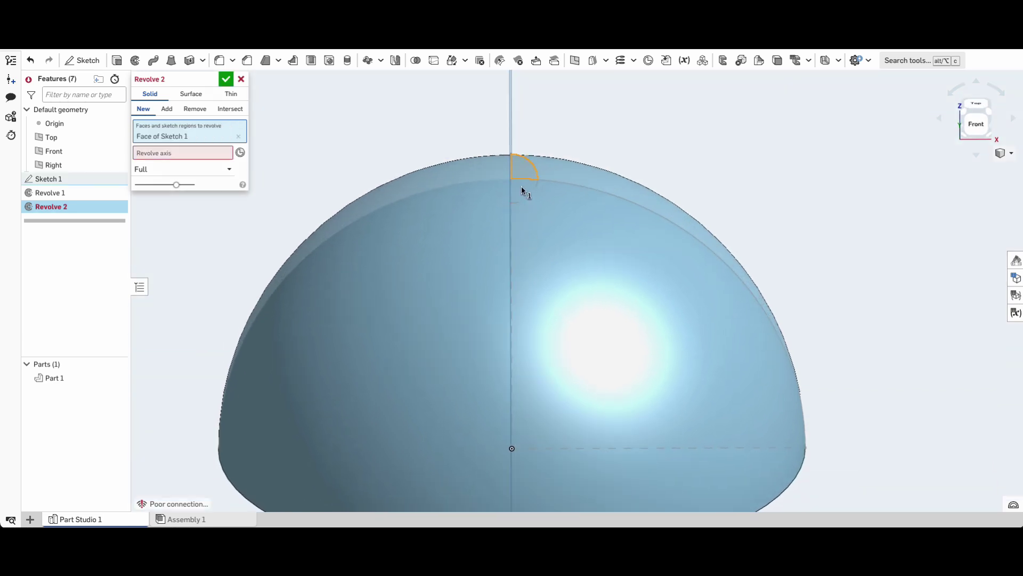
pyautogui.rightClick(523, 190)
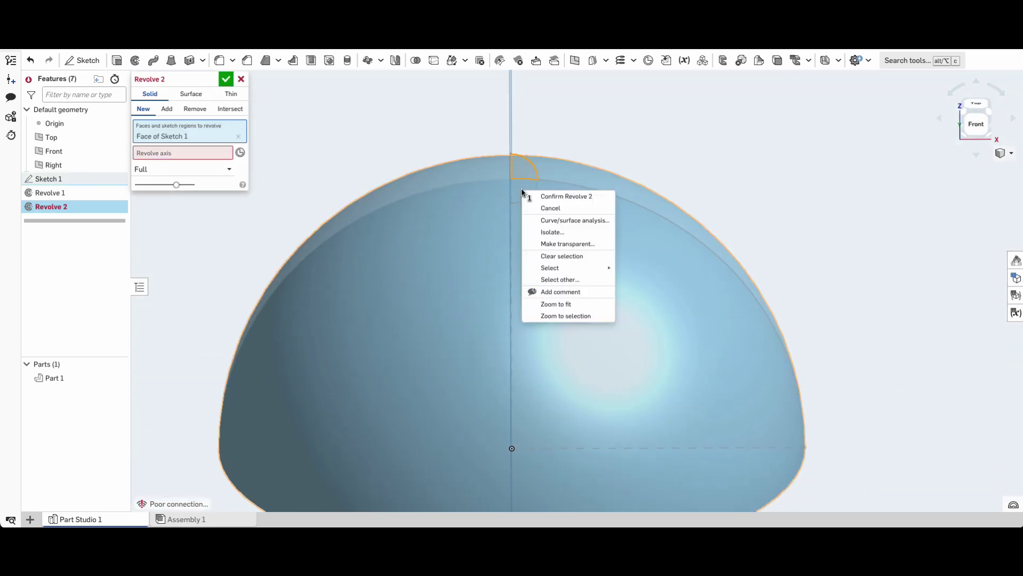
pyautogui.click(564, 283)
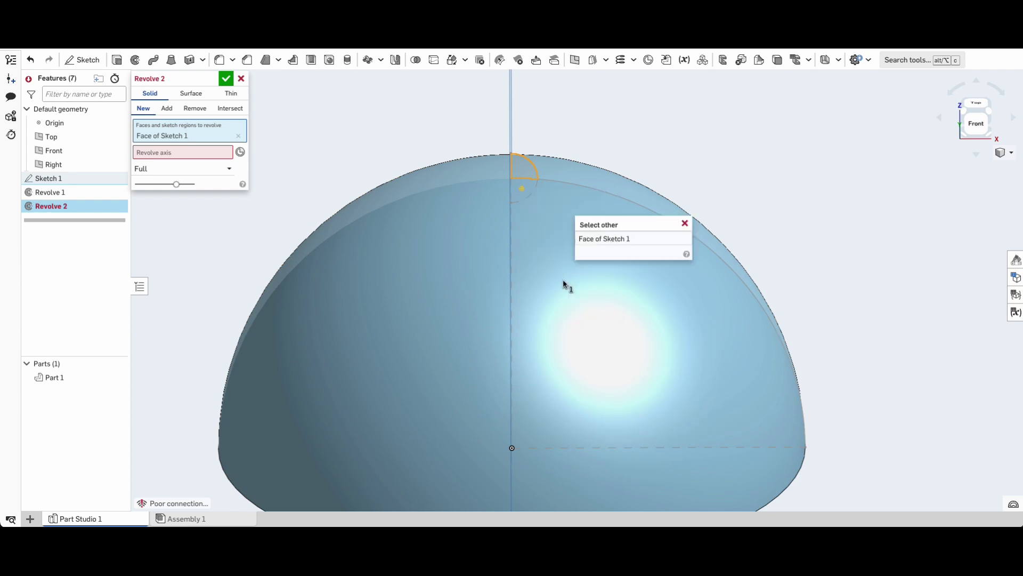
pyautogui.click(589, 240)
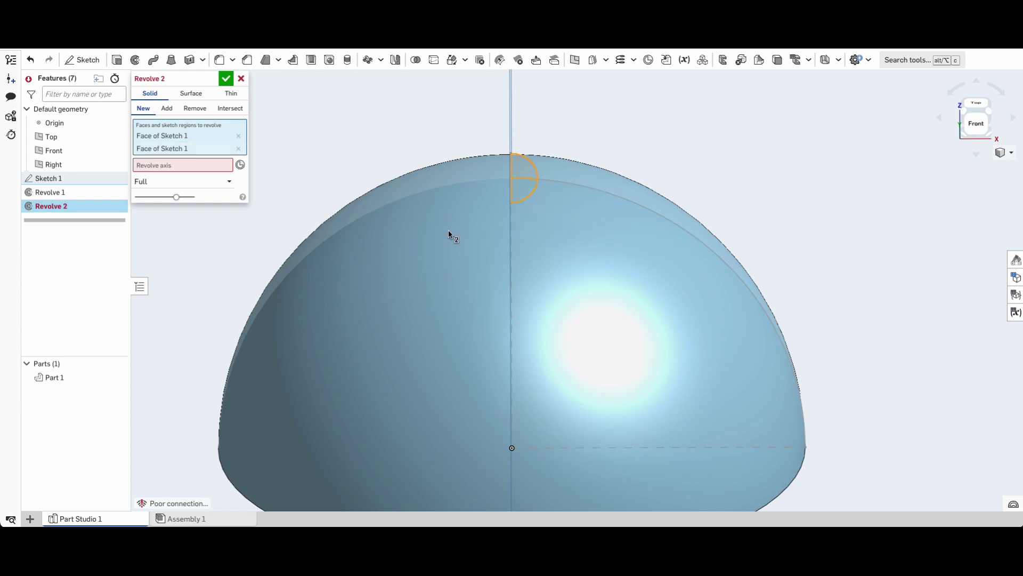
pyautogui.click(177, 167)
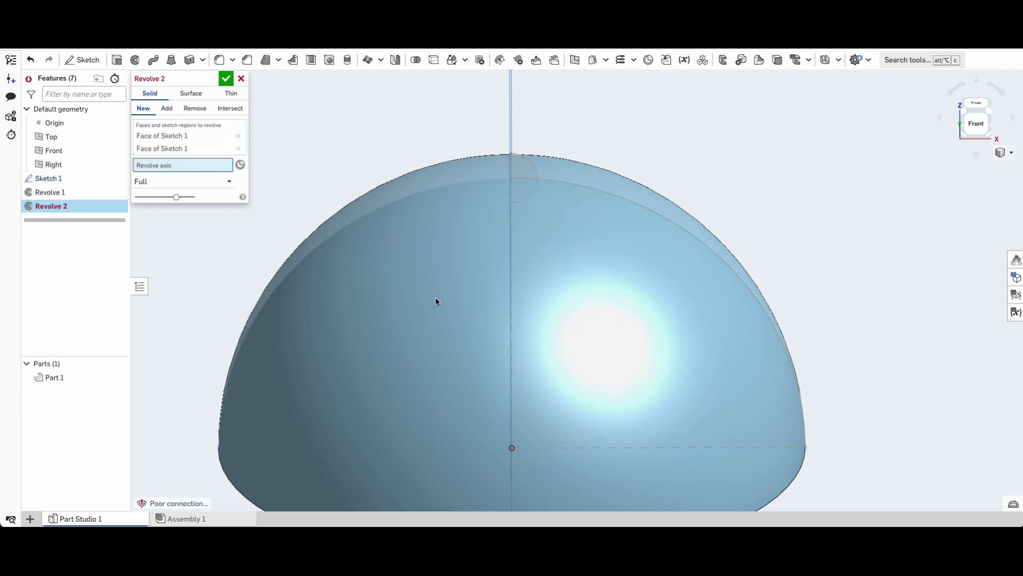
pyautogui.click(510, 288)
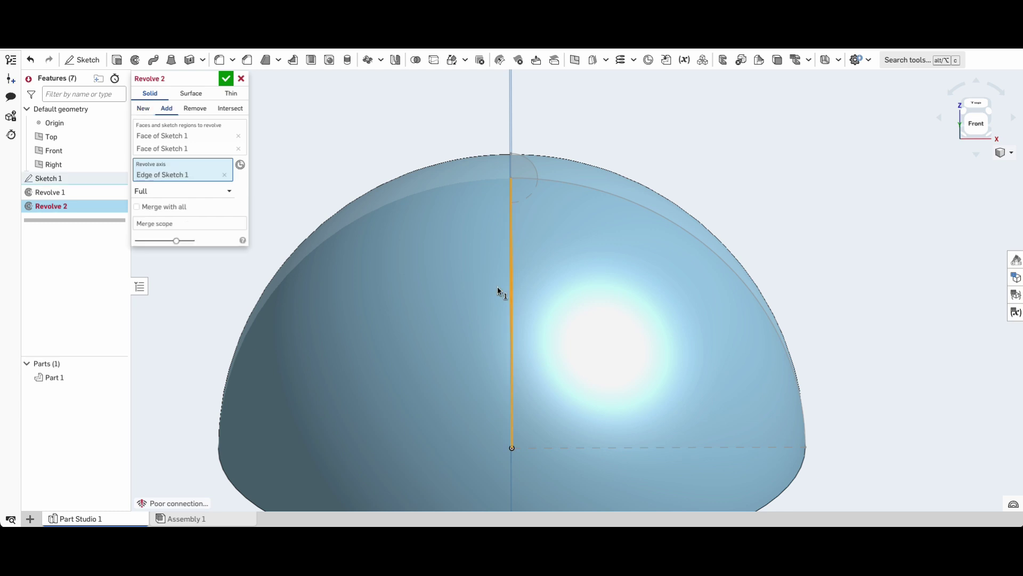
pyautogui.click(195, 108)
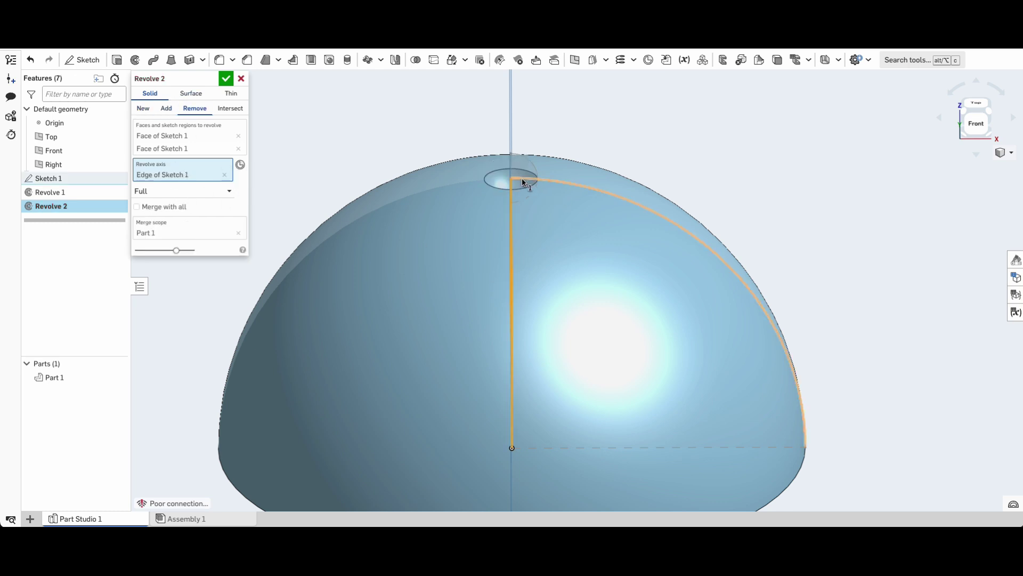
# - Confirm Revolve 2 to cut the dimple into the dome's top
pyautogui.click(226, 80)
pyautogui.moveTo(612, 201); pyautogui.dragTo(742, 206, button='right')
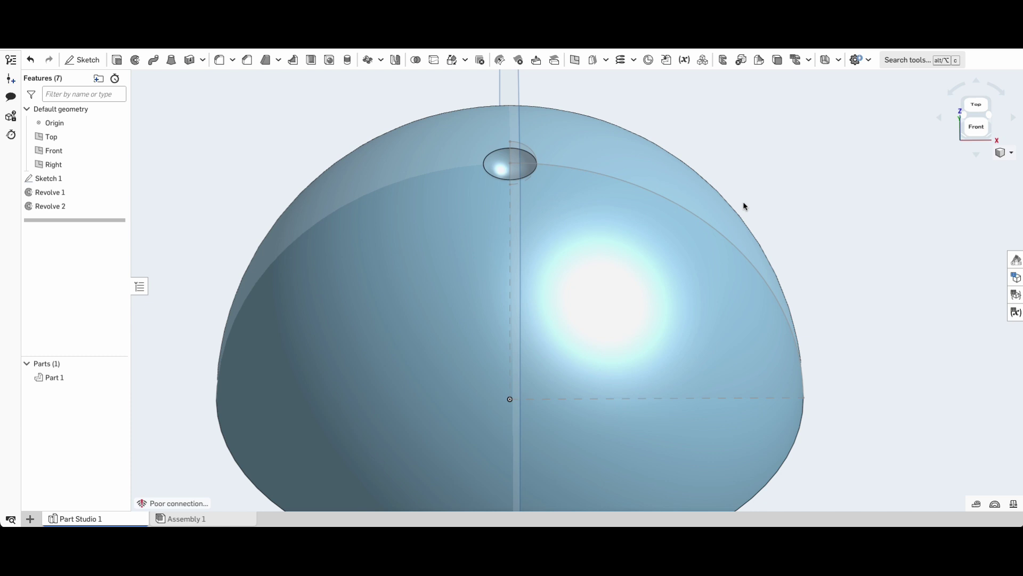
pyautogui.scroll(3, 736, 238)
pyautogui.scroll(-3, 734, 236)
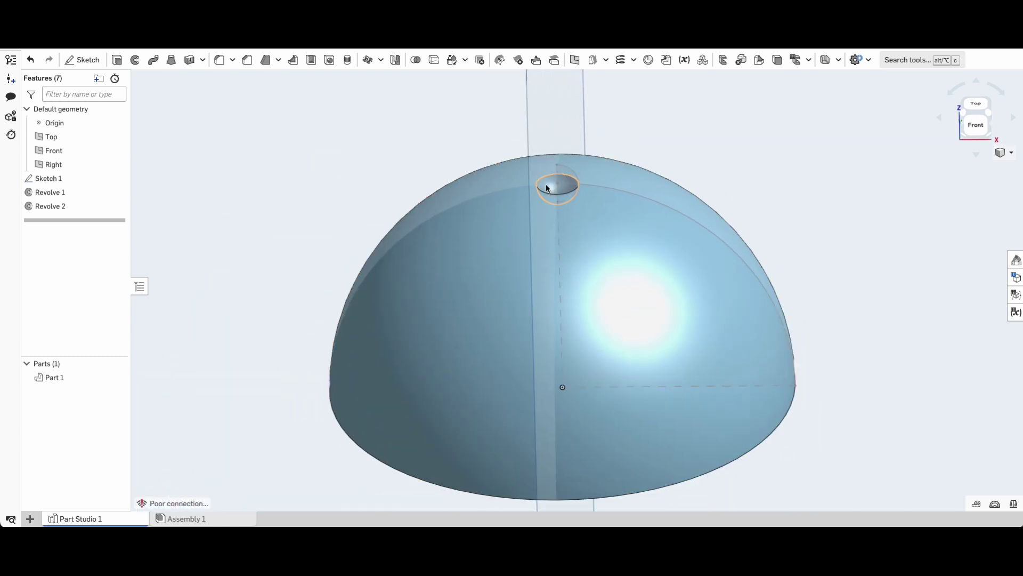
# - Curve-pattern the dimple face along the dome's arc edge with 7 instances
pyautogui.click(381, 59)
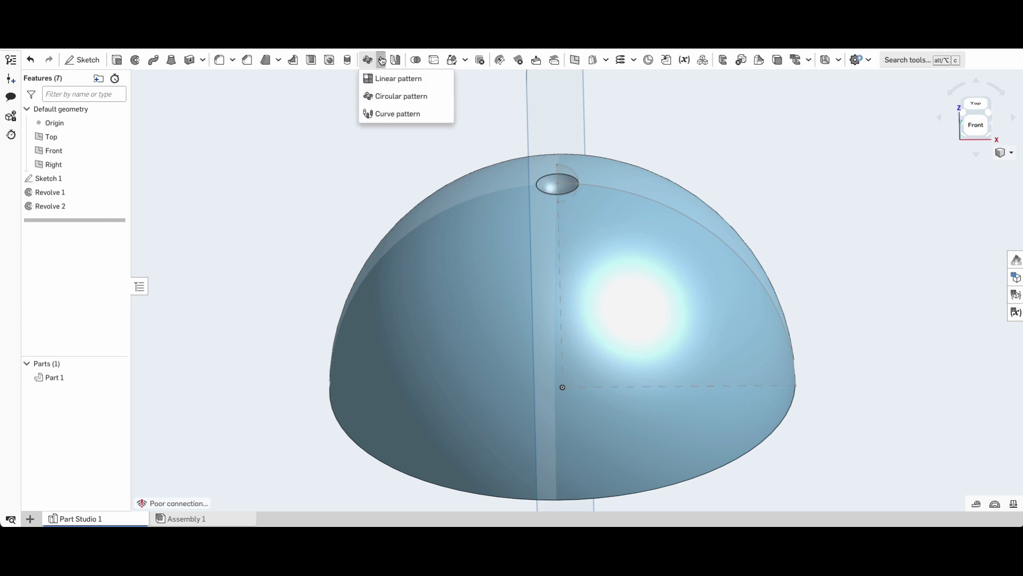
pyautogui.click(383, 114)
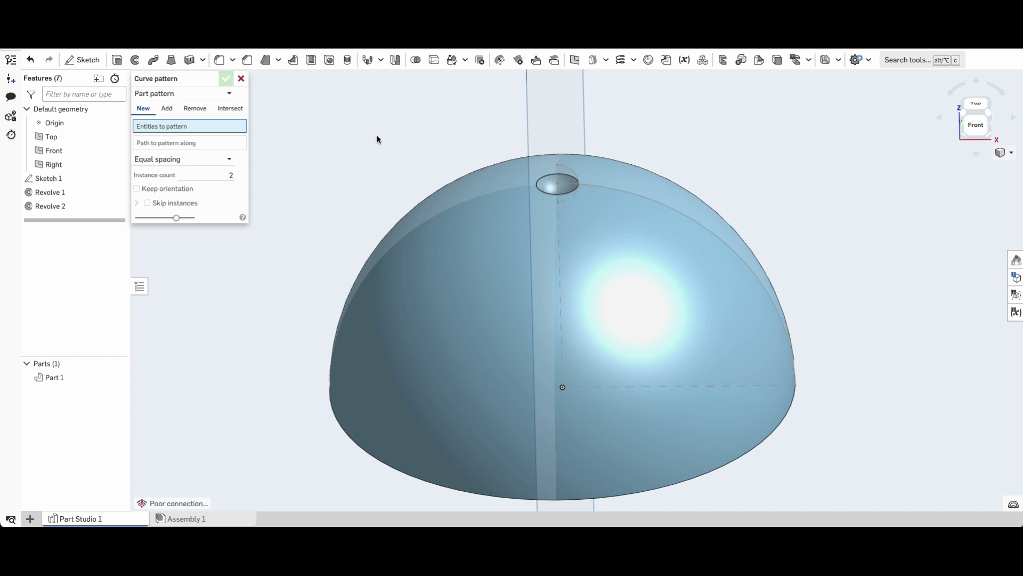
pyautogui.click(179, 94)
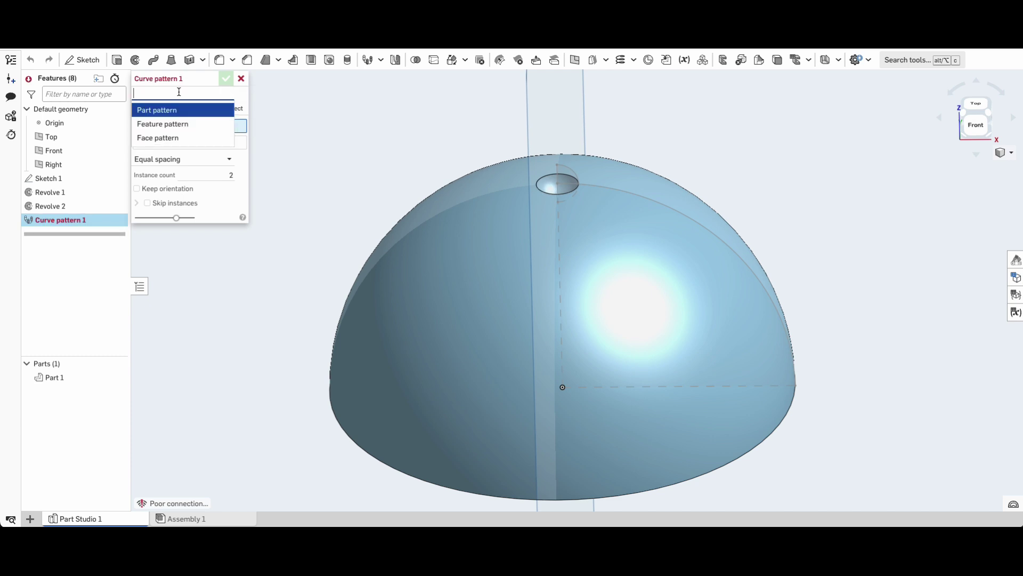
pyautogui.click(168, 138)
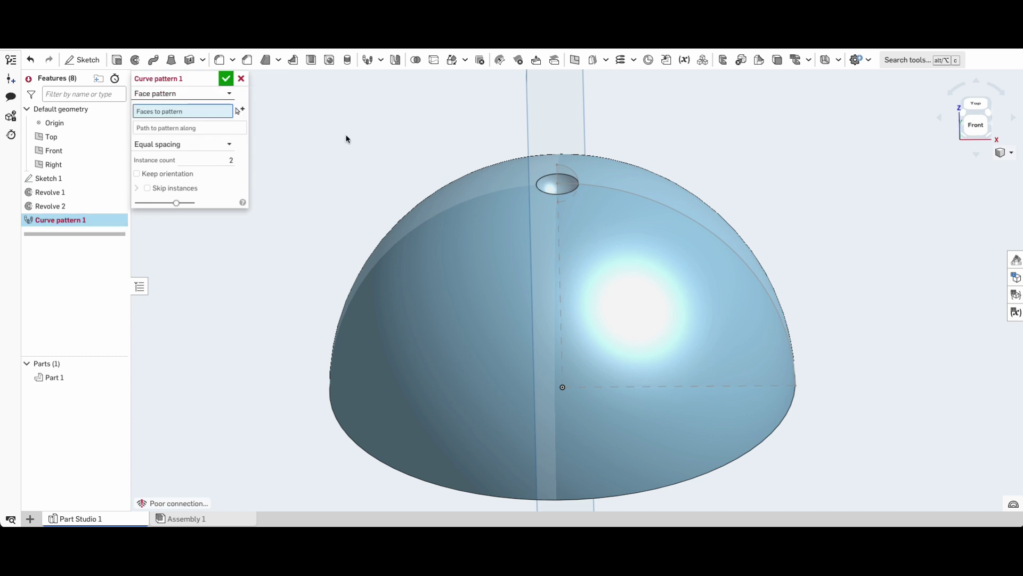
pyautogui.click(543, 183)
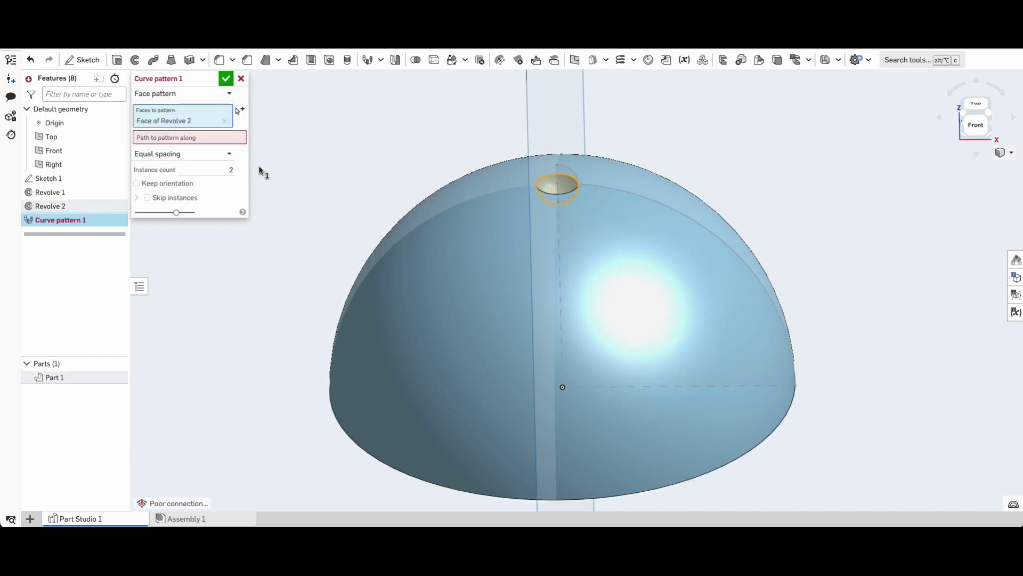
pyautogui.click(199, 138)
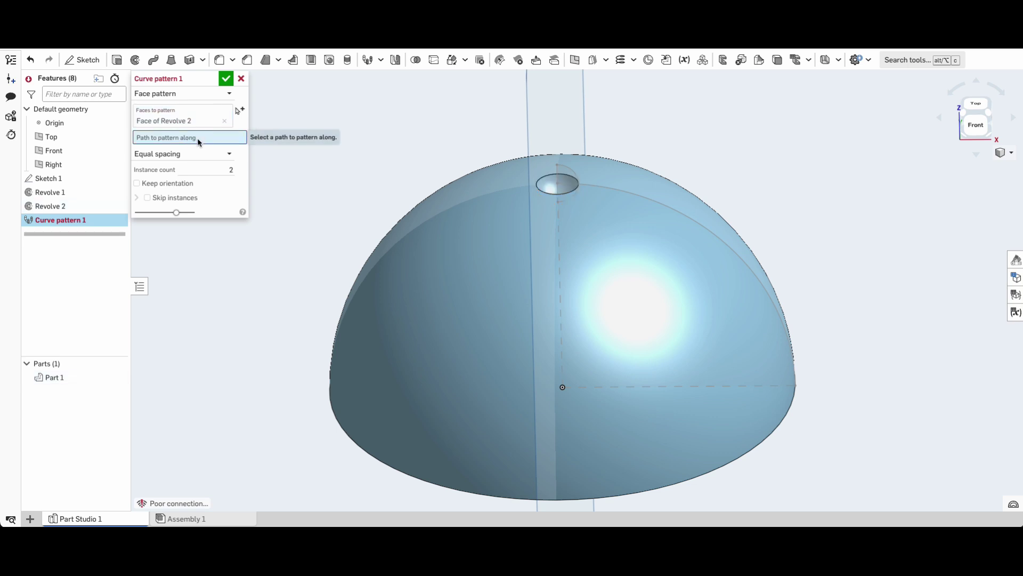
pyautogui.click(626, 196)
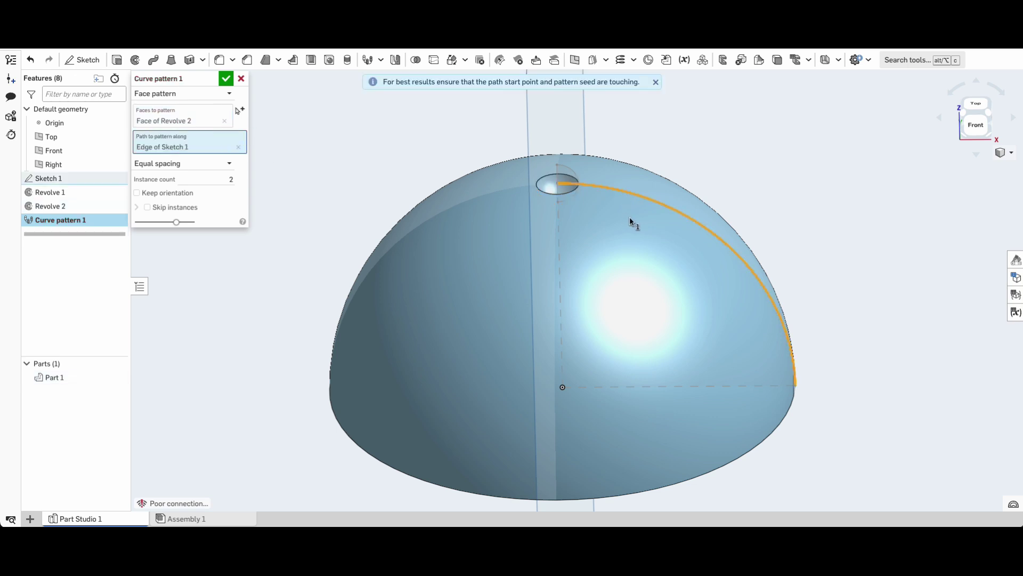
pyautogui.click(227, 179)
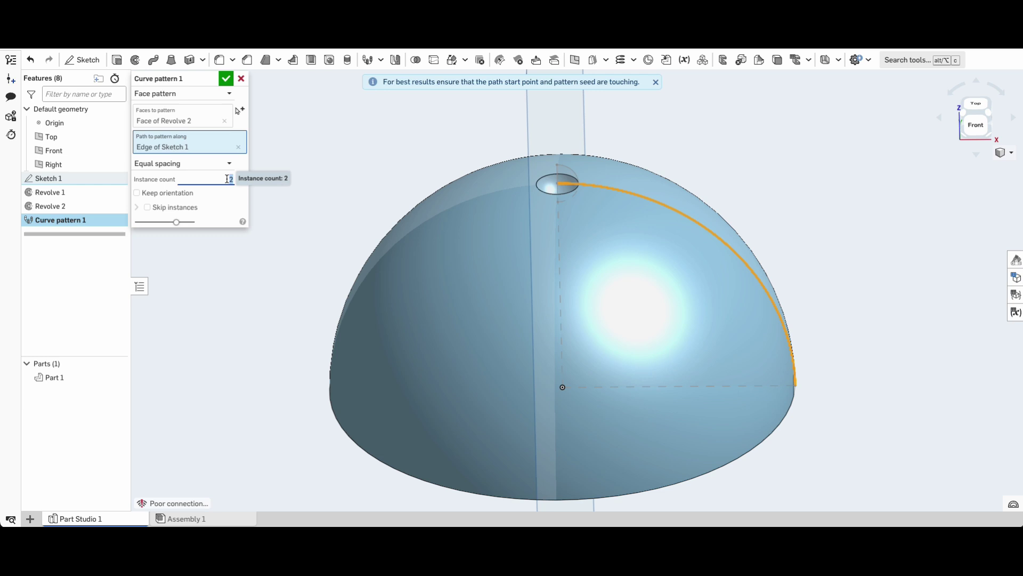
pyautogui.write('7')
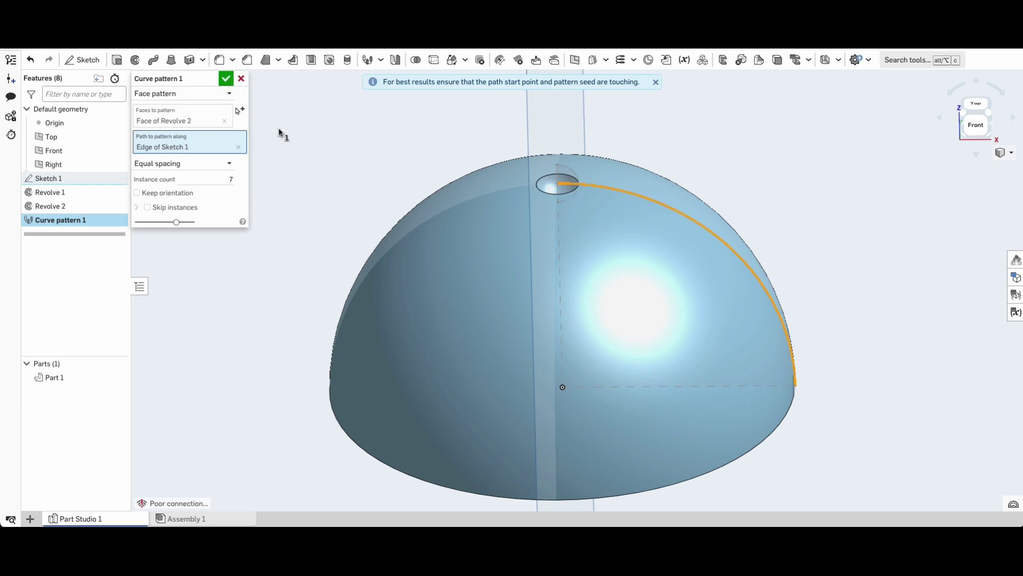
pyautogui.moveTo(548, 170); pyautogui.dragTo(751, 204, button='right')
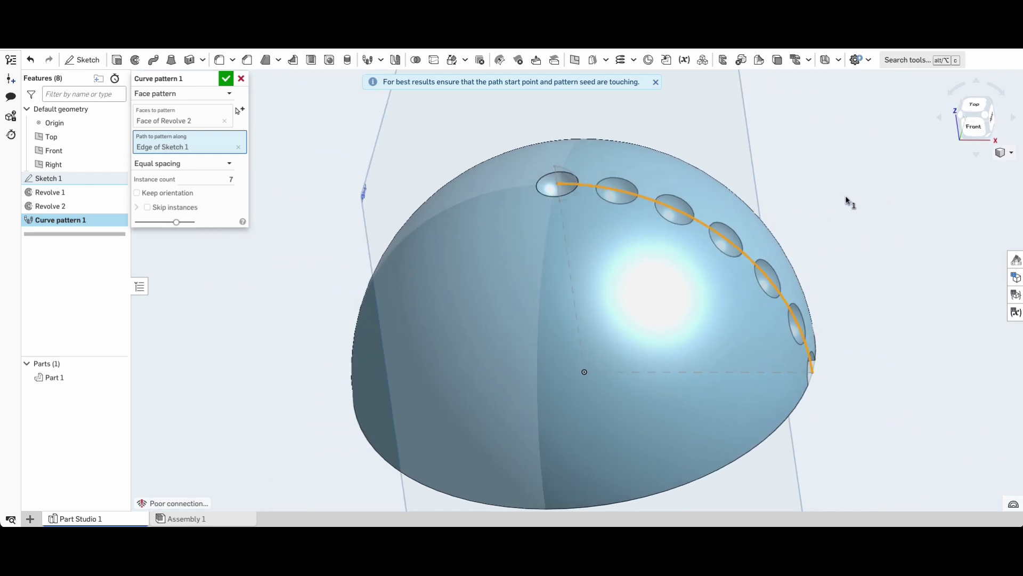
pyautogui.click(226, 79)
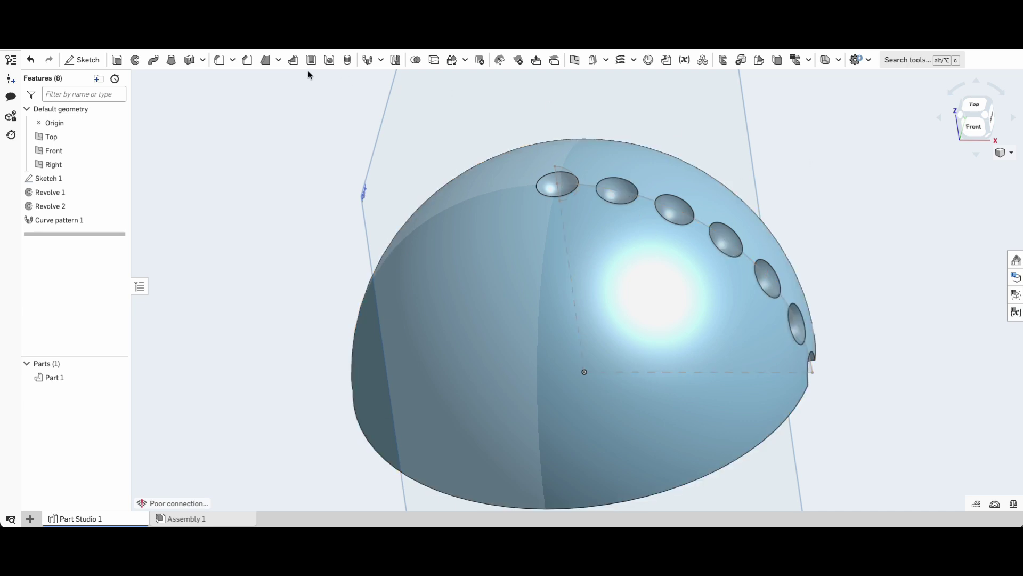
# - Circular-pattern the second dimple face about the vertical sketch line into a ring of six over 360°
pyautogui.click(380, 61)
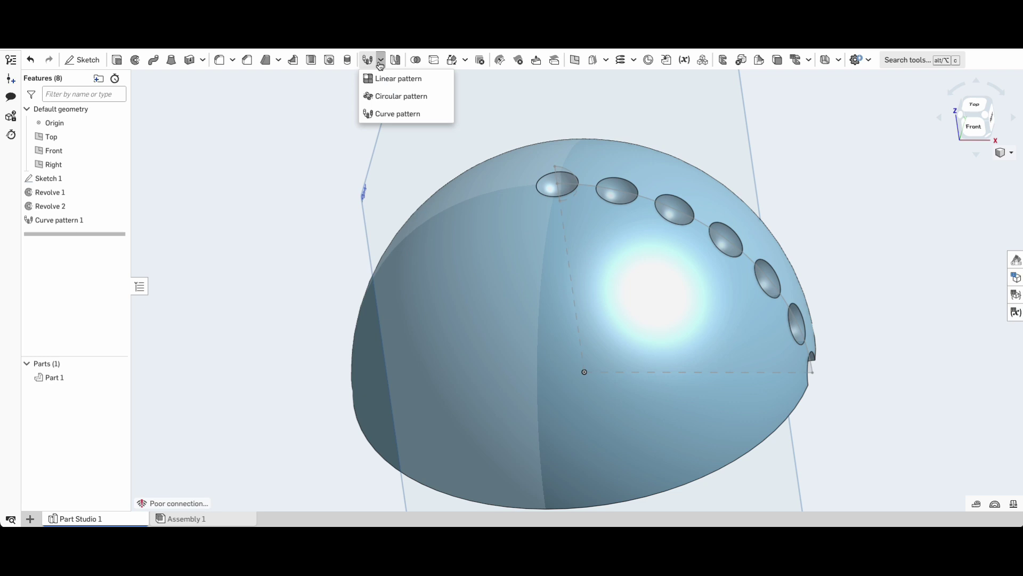
pyautogui.click(378, 96)
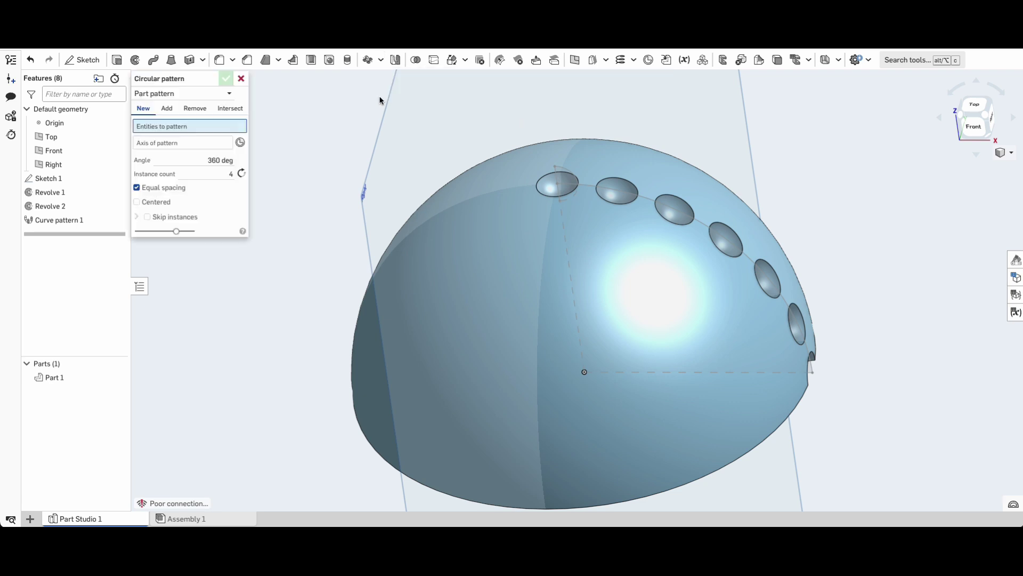
pyautogui.click(173, 98)
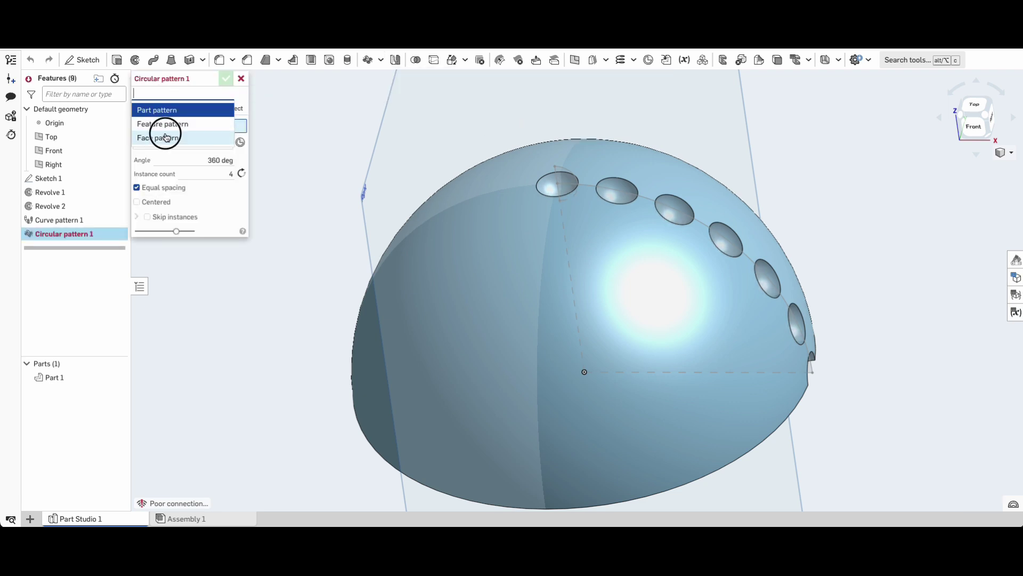
pyautogui.click(155, 138)
pyautogui.click(616, 195)
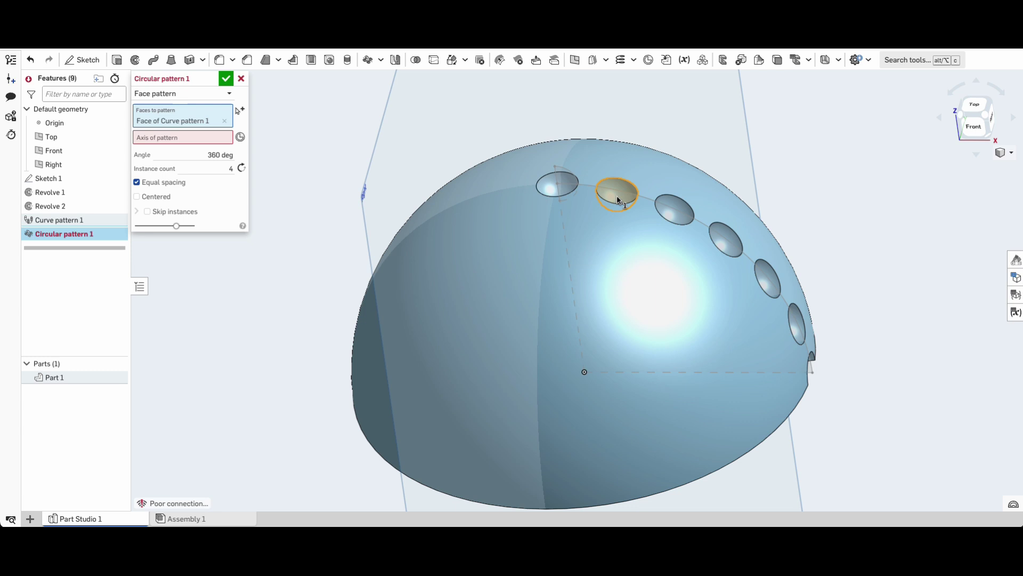
pyautogui.click(193, 137)
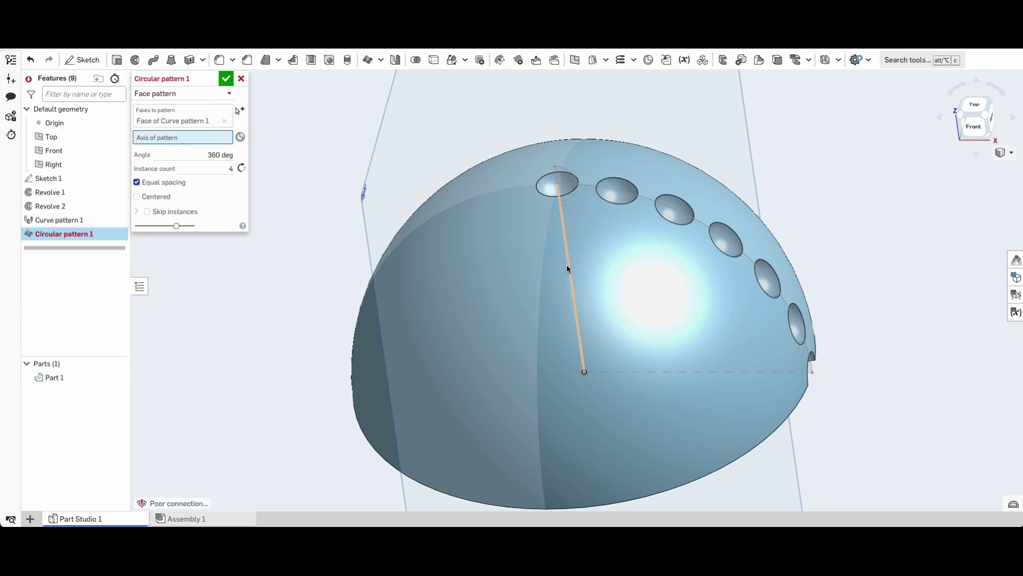
pyautogui.click(566, 265)
pyautogui.click(226, 180)
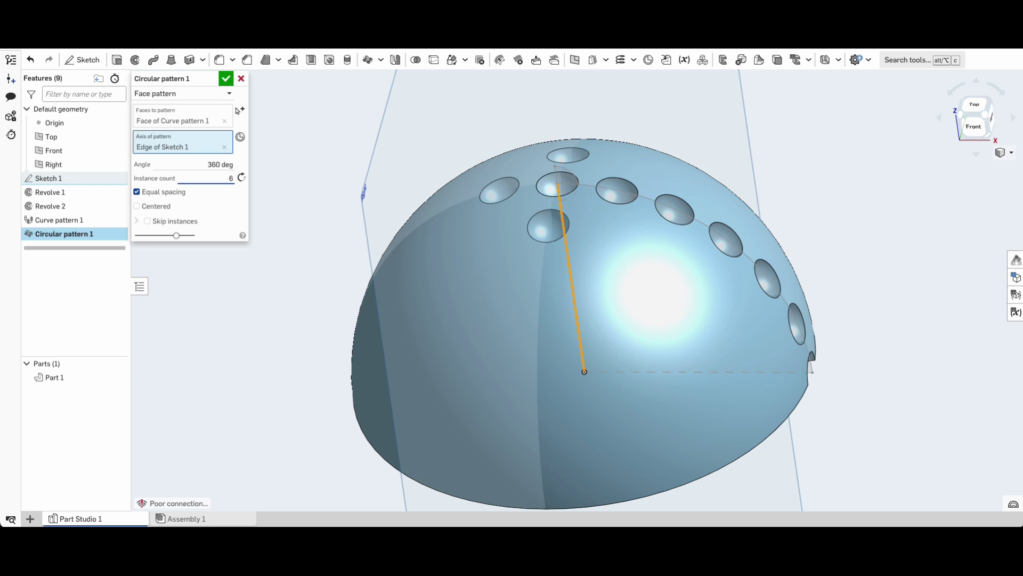
pyautogui.click(226, 80)
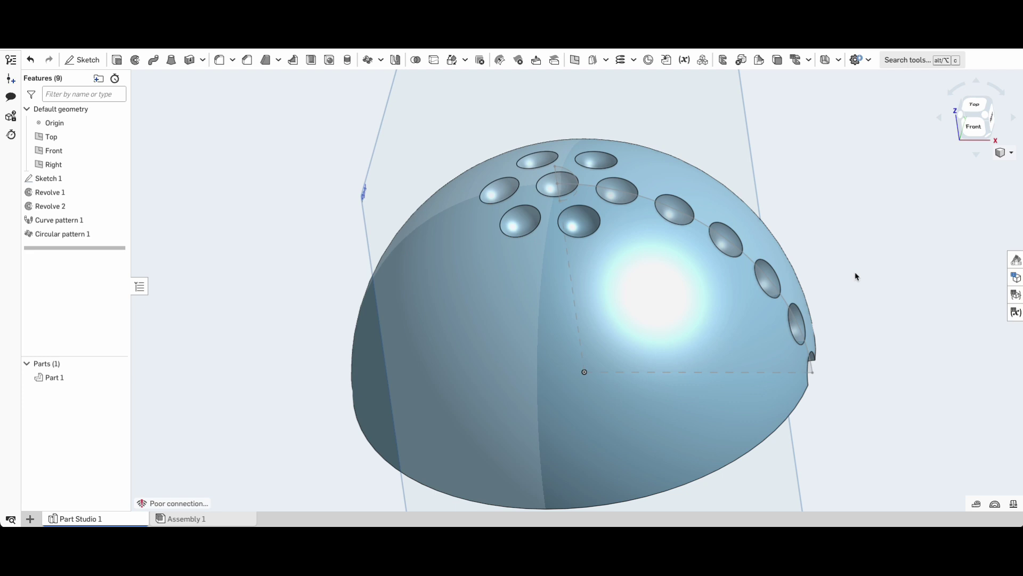
# - Add circular face patterns ringing the next dimples around the sketch line axis
pyautogui.click(368, 60)
pyautogui.press('Return')
pyautogui.click(368, 59)
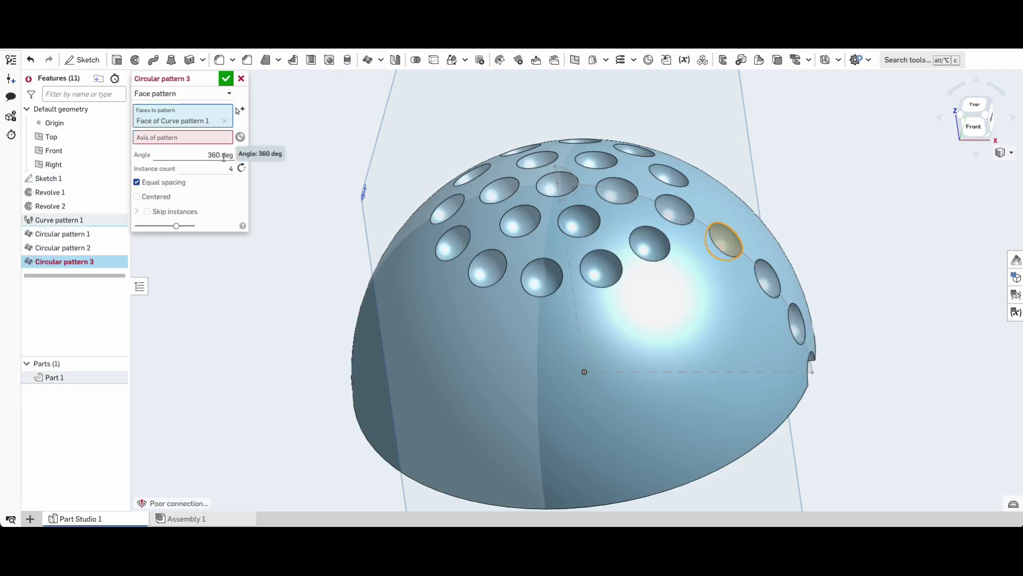
pyautogui.click(571, 277)
pyautogui.press('Return')
pyautogui.click(368, 59)
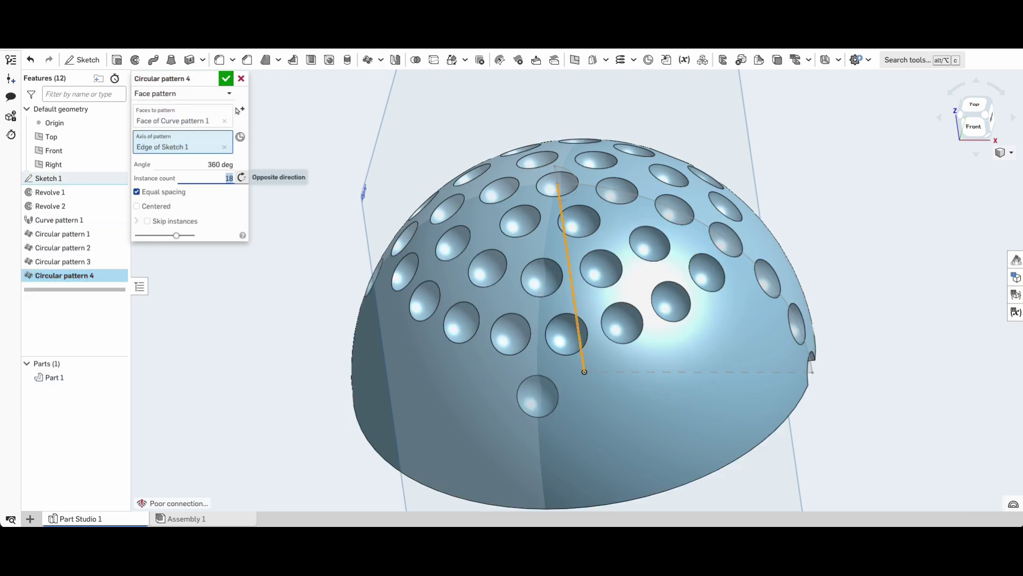
pyautogui.press('Return')
pyautogui.click(367, 59)
pyautogui.click(181, 93)
pyautogui.click(164, 139)
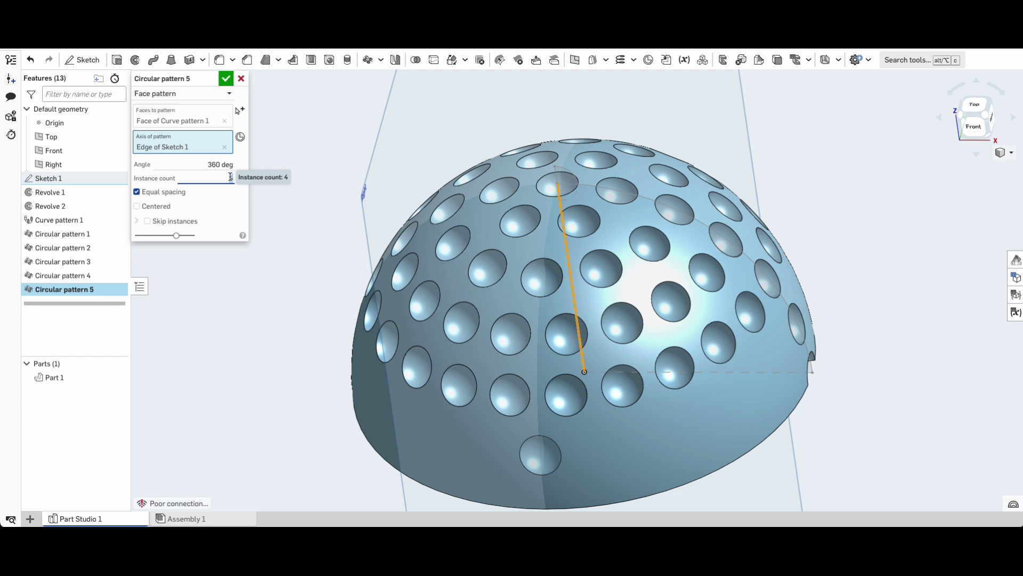
pyautogui.press('Return')
# - Ring the lowest dimple around the axis and view the dome's scalloped base
pyautogui.click(367, 59)
pyautogui.click(181, 93)
pyautogui.click(164, 139)
pyautogui.moveTo(693, 319); pyautogui.dragTo(834, 377, button='right')
pyautogui.click(637, 393)
pyautogui.click(226, 78)
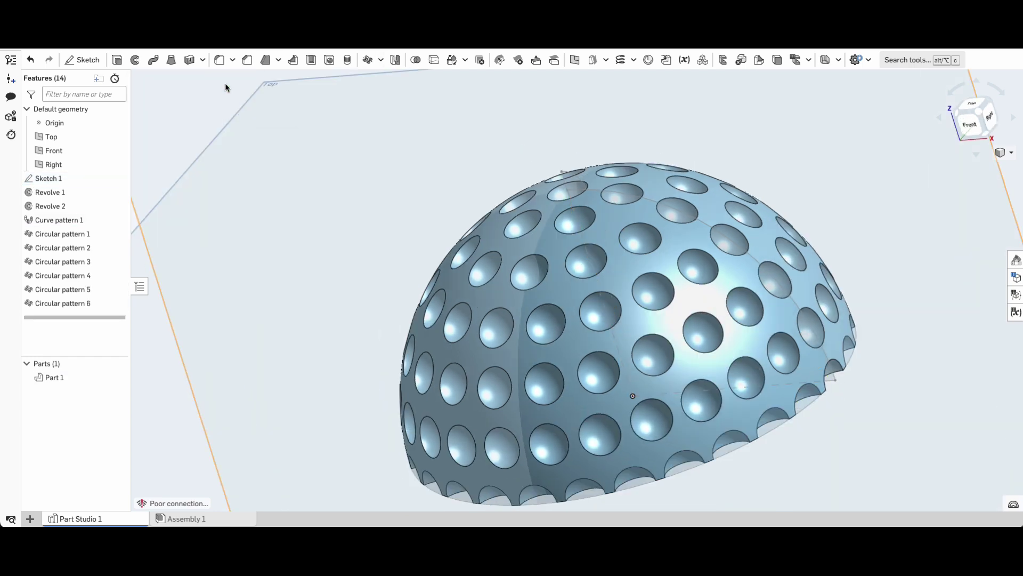
pyautogui.moveTo(226, 88); pyautogui.dragTo(338, 235, button='right')
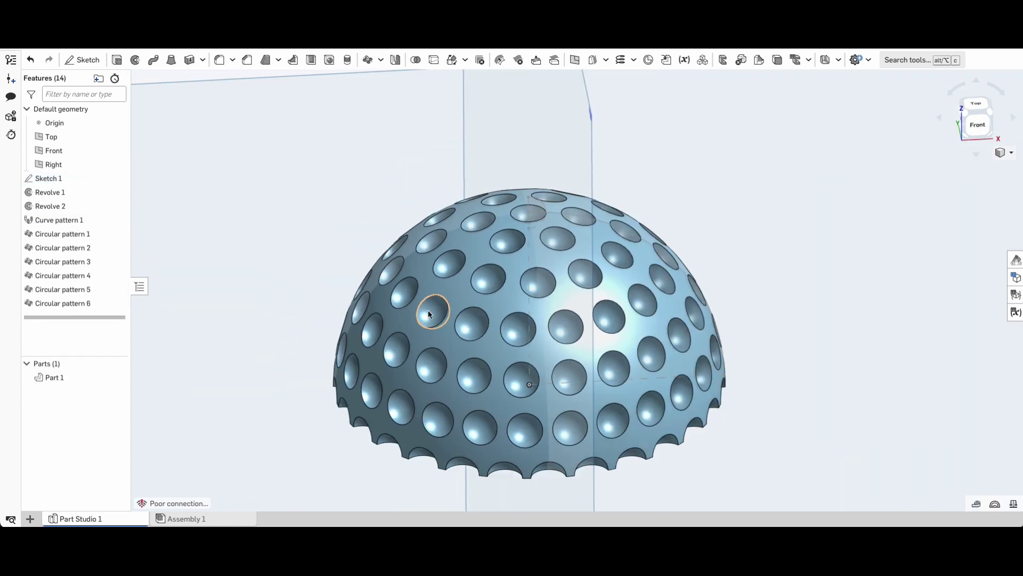
pyautogui.moveTo(429, 314); pyautogui.dragTo(698, 292, button='right')
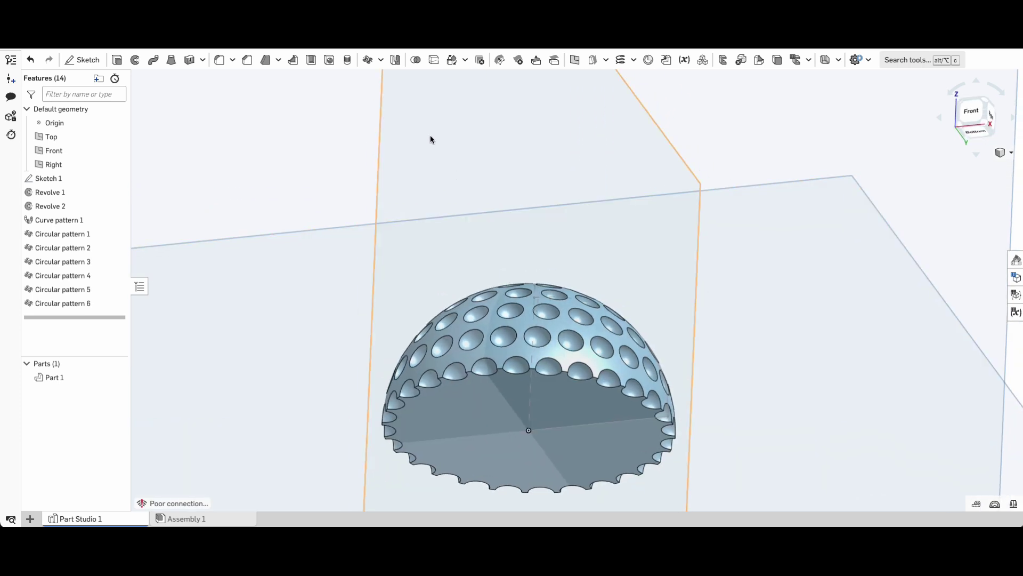
# - Mirror Part 1 across its flat base face as Mirror 1
pyautogui.click(393, 60)
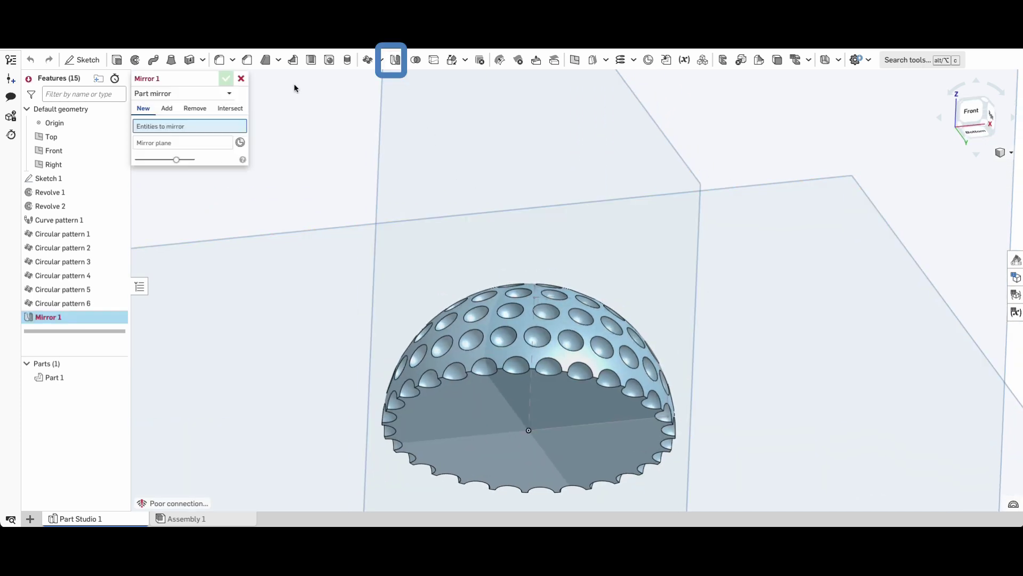
pyautogui.click(499, 389)
pyautogui.click(168, 153)
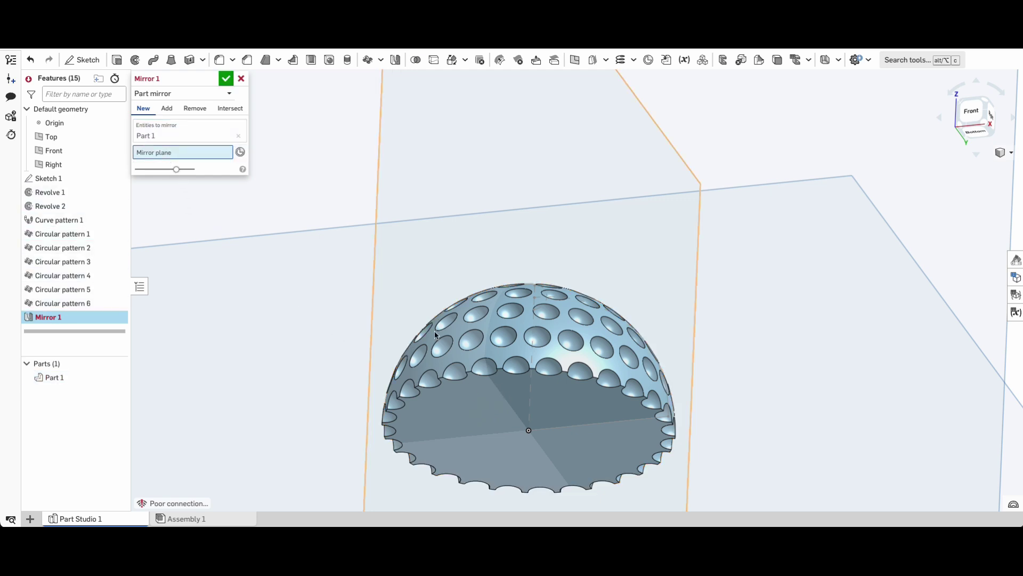
pyautogui.click(495, 419)
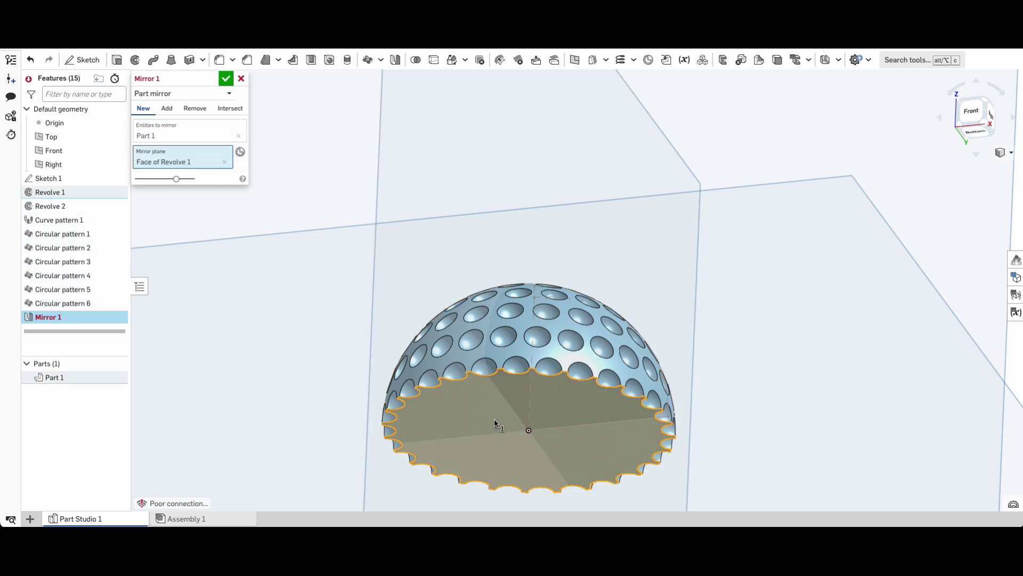
pyautogui.moveTo(547, 261)
pyautogui.mouseDown(button='right')
pyautogui.moveTo(555, 287)
pyautogui.moveTo(559, 277)
pyautogui.mouseUp(button='right')
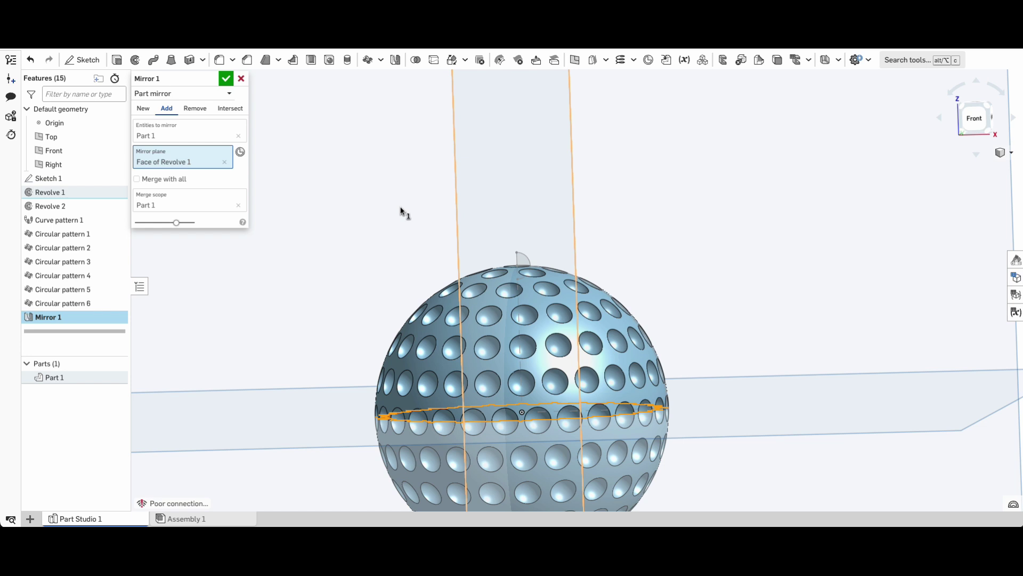
pyautogui.click(226, 78)
pyautogui.scroll(-3, 523, 333)
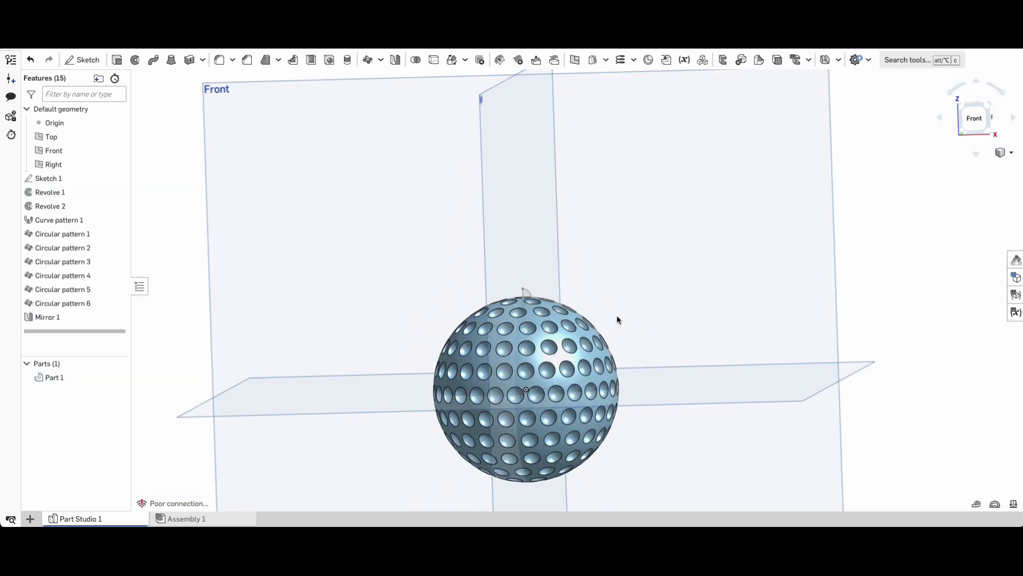
# - Hide the Origin, the Top, Front and Right planes, and Sketch 1
pyautogui.click(116, 136)
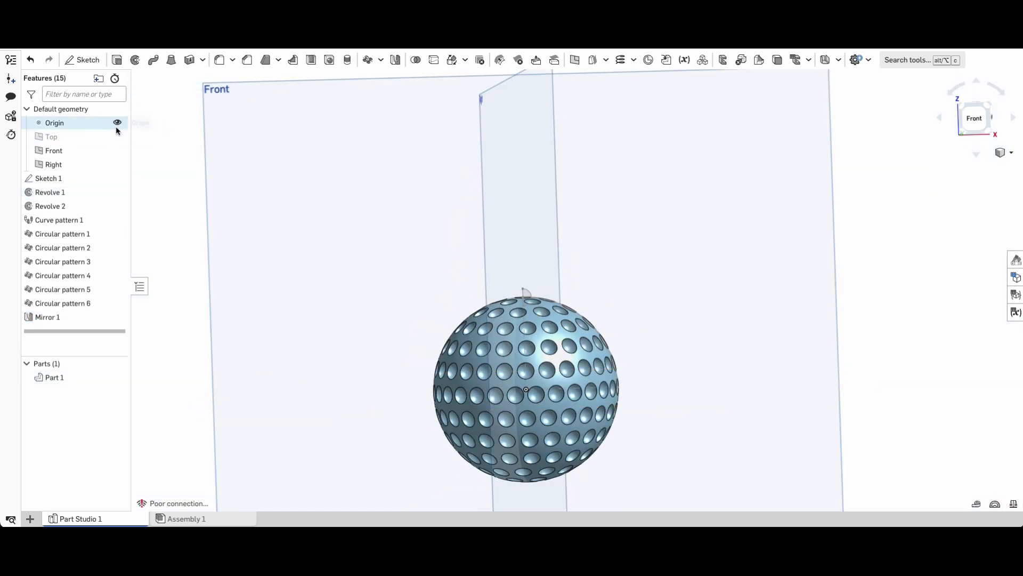
pyautogui.click(116, 123)
pyautogui.click(116, 151)
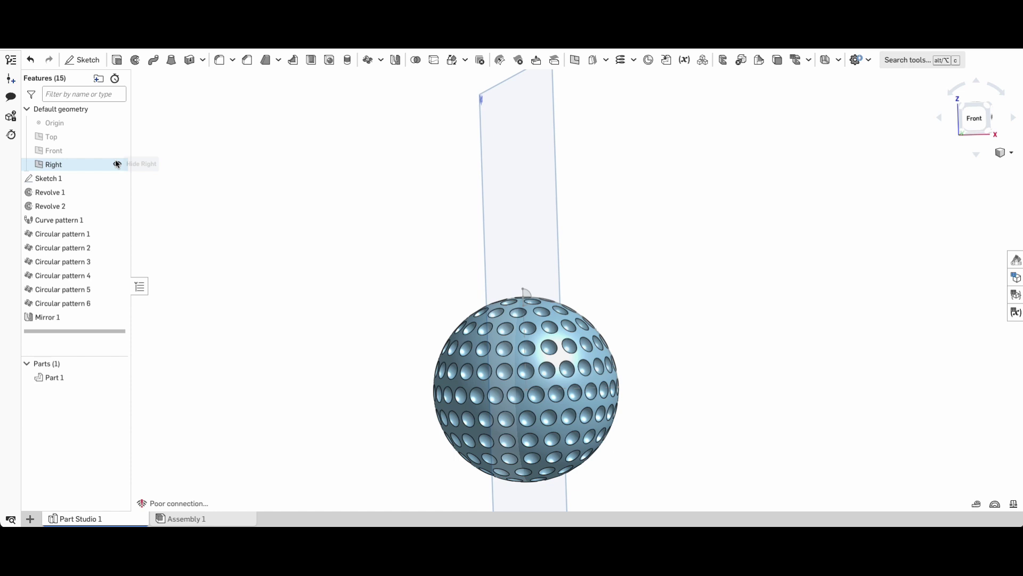
pyautogui.click(117, 164)
pyautogui.click(116, 178)
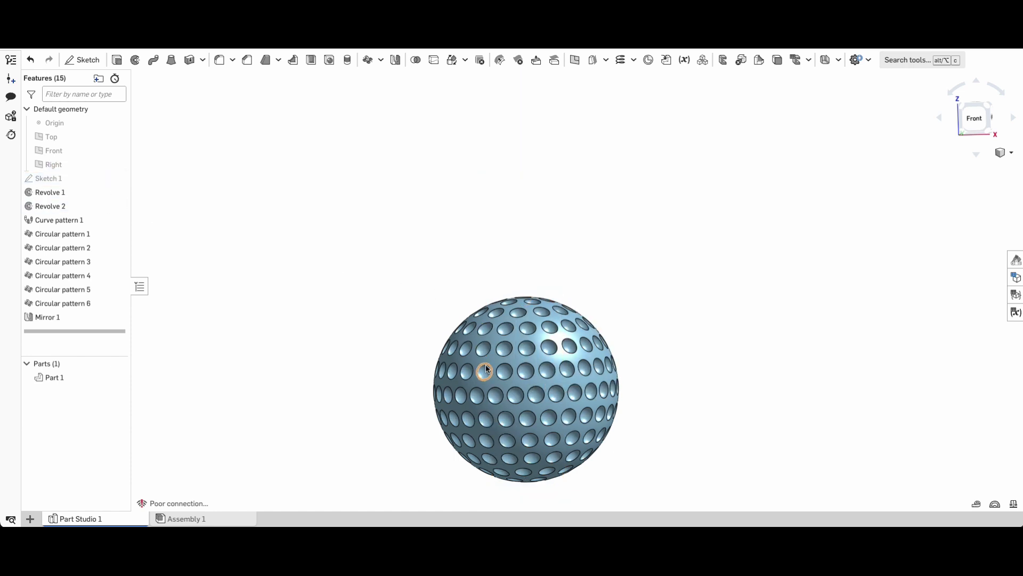
# - Give the ball part a pure white (FFFFFF) appearance
pyautogui.rightClick(491, 383)
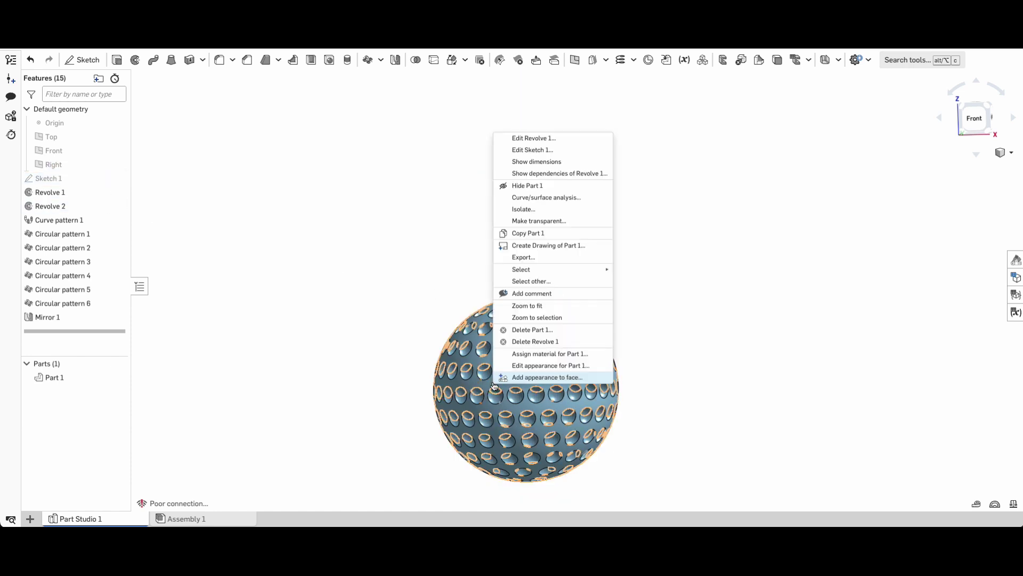
pyautogui.click(544, 367)
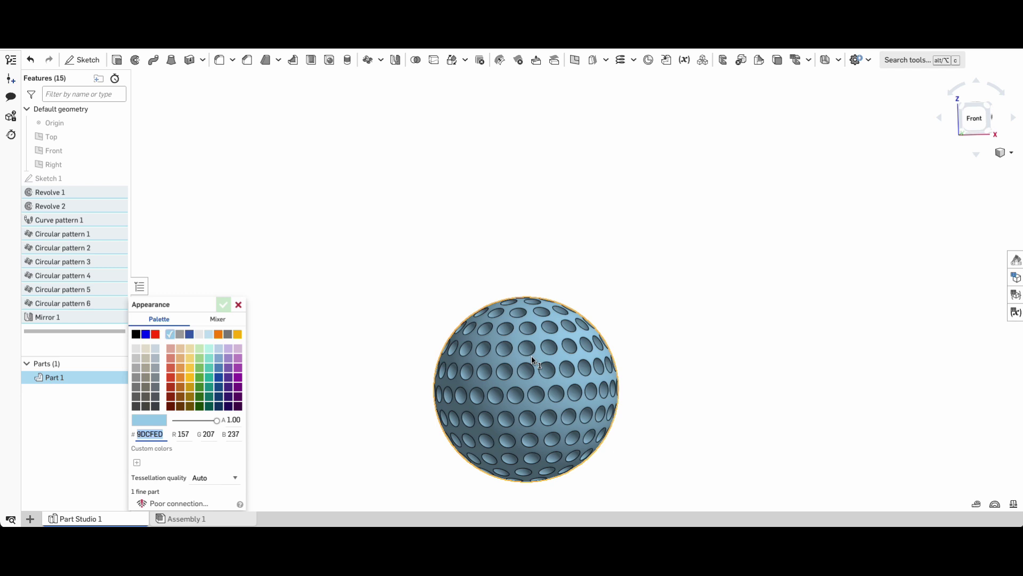
pyautogui.click(218, 319)
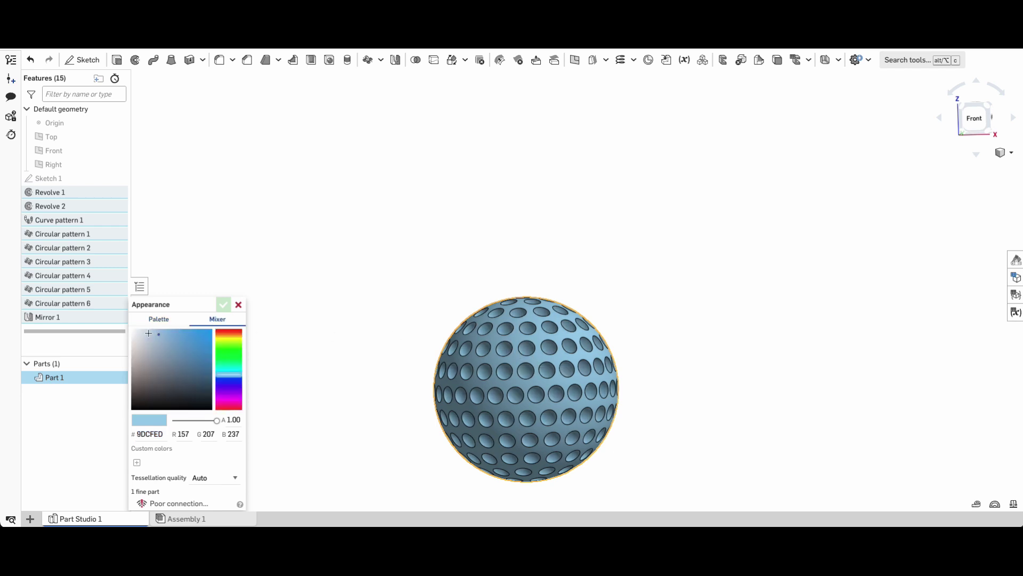
pyautogui.moveTo(133, 332); pyautogui.dragTo(130, 329)
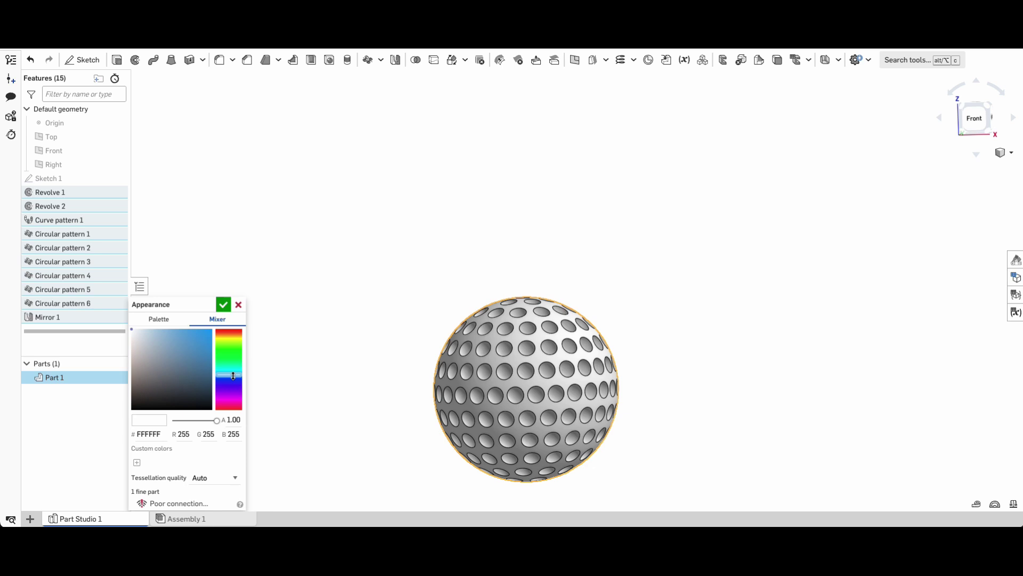
pyautogui.moveTo(233, 375); pyautogui.dragTo(230, 350)
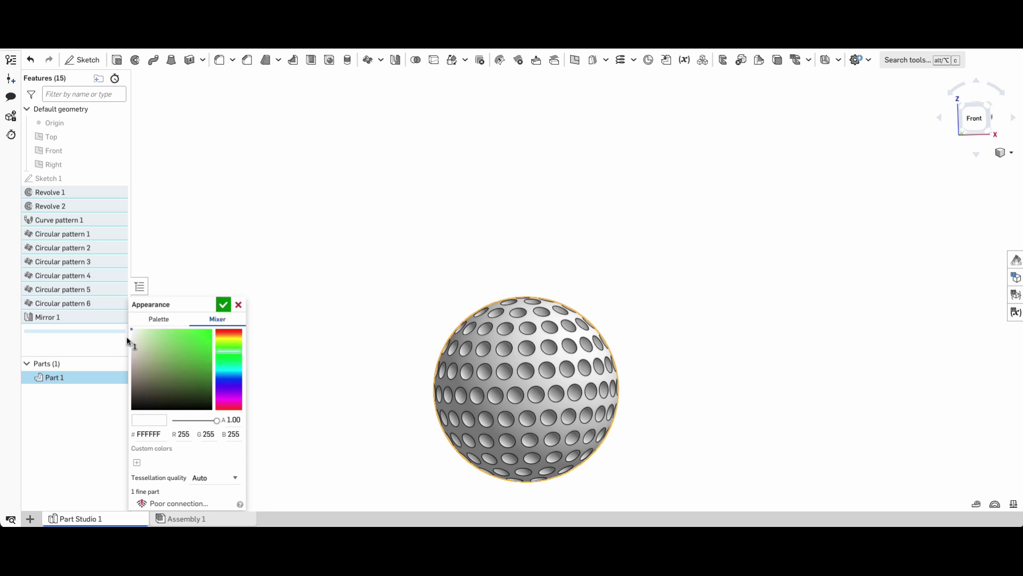
pyautogui.click(224, 305)
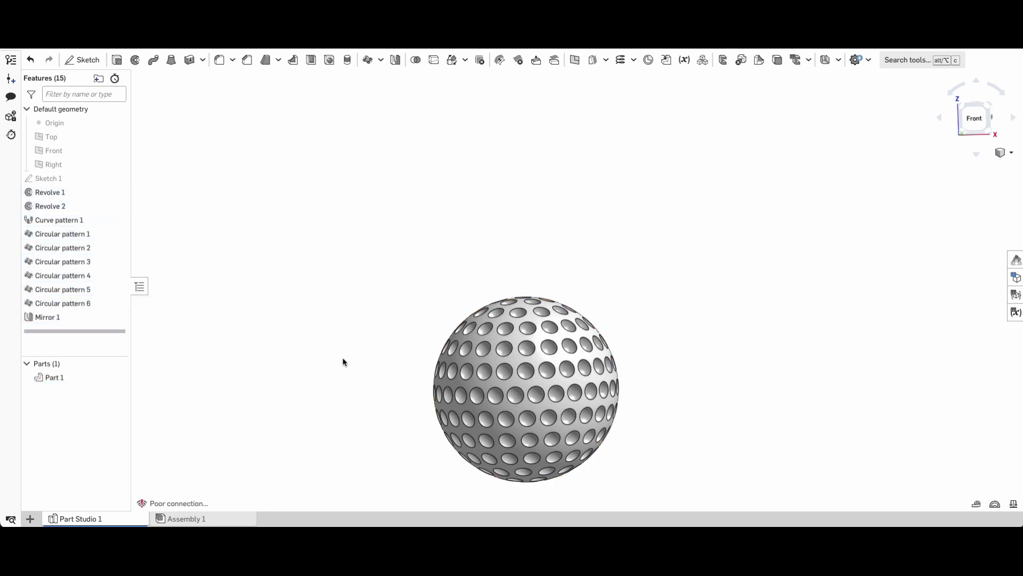
pyautogui.moveTo(625, 410); pyautogui.dragTo(642, 341, button='middle')
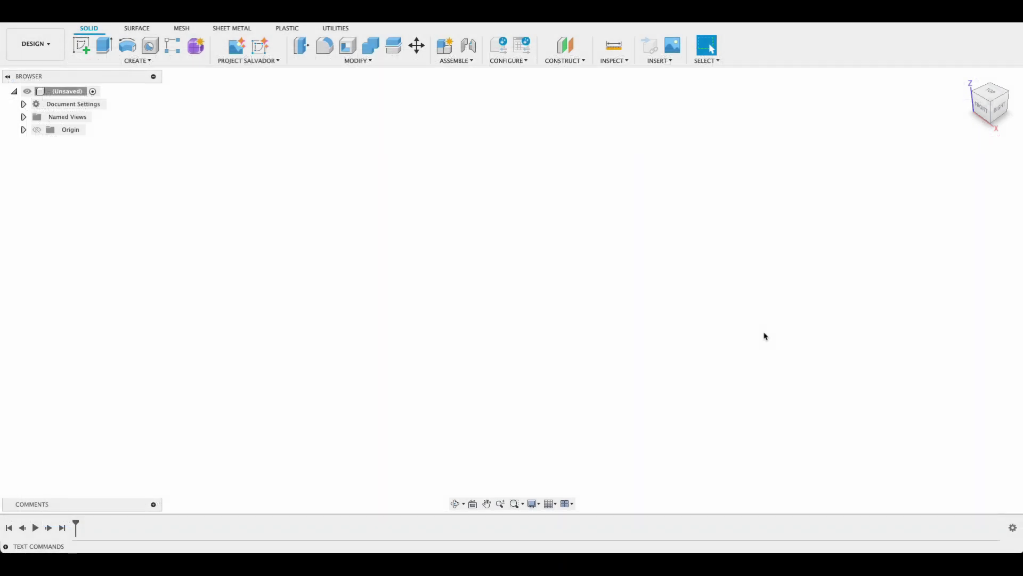
# - Create a Fusion sketch on the Front plane and pick the Center Point Arc tool
pyautogui.click(81, 45)
pyautogui.click(500, 245)
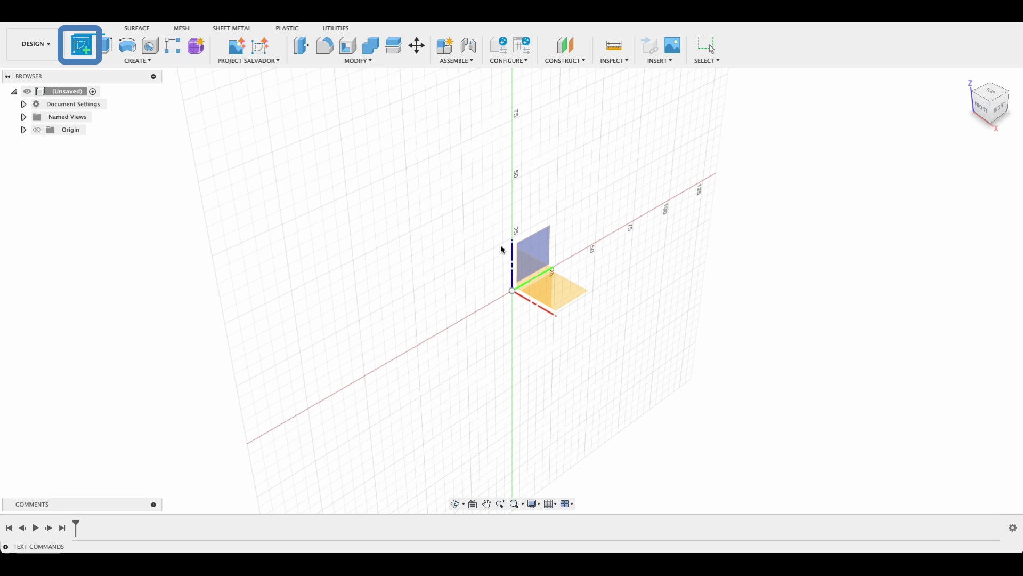
pyautogui.click(526, 264)
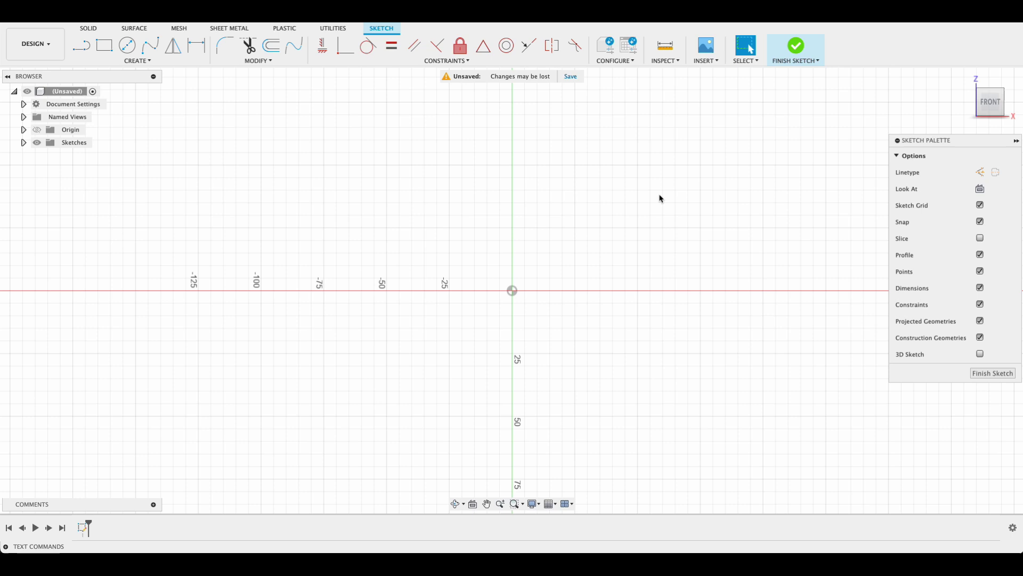
pyautogui.click(144, 61)
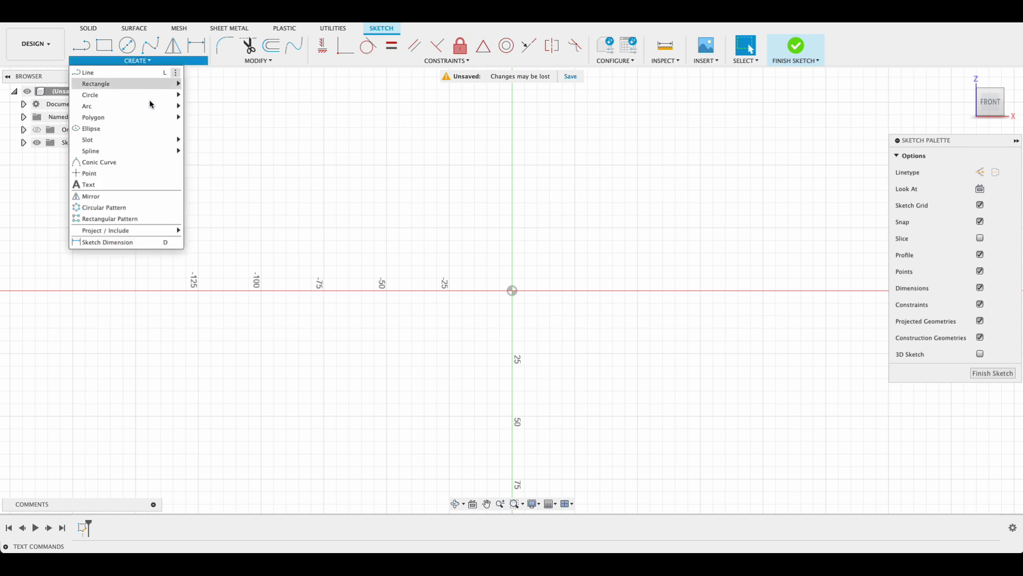
pyautogui.moveTo(153, 105)
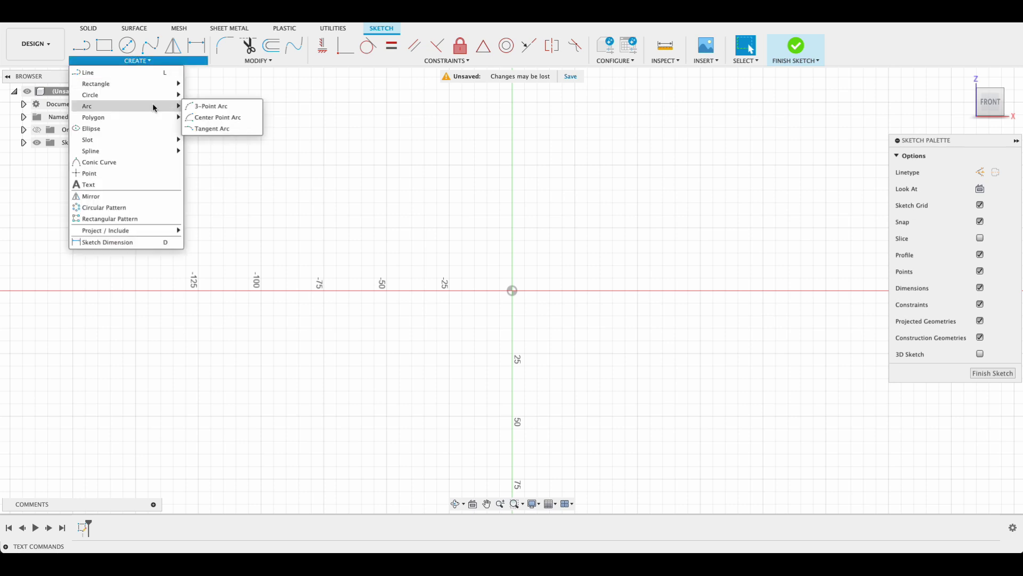
pyautogui.click(215, 117)
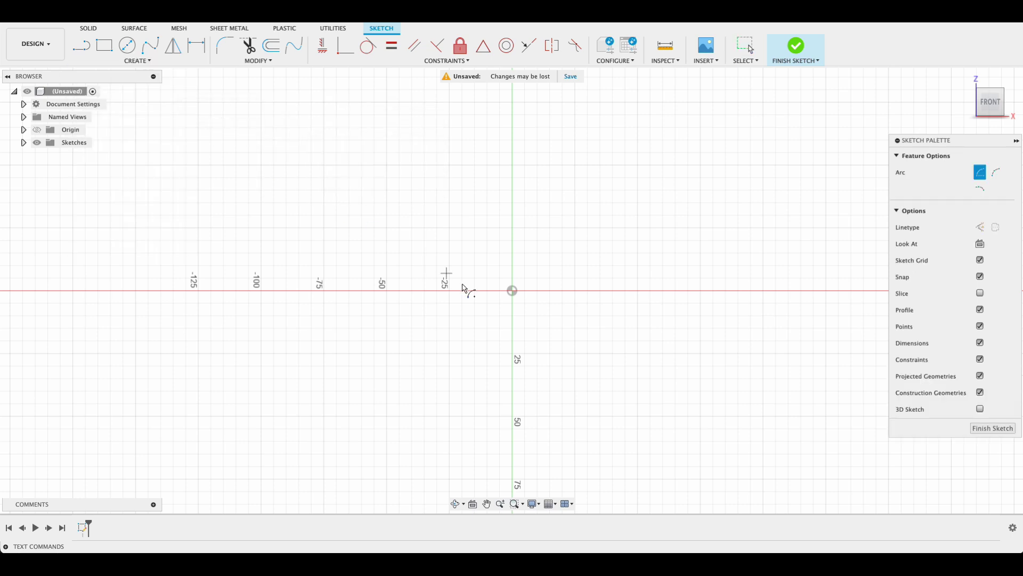
# - Draw a 90° arc of radius 22 mm centred on the origin, from the horizontal to the vertical axis
pyautogui.click(512, 290)
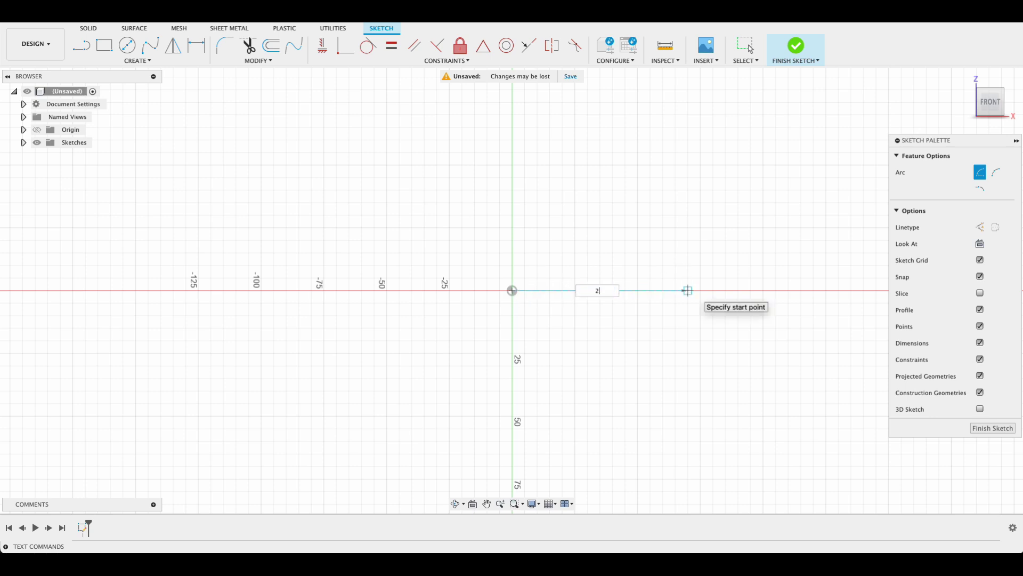
pyautogui.press('Tab')
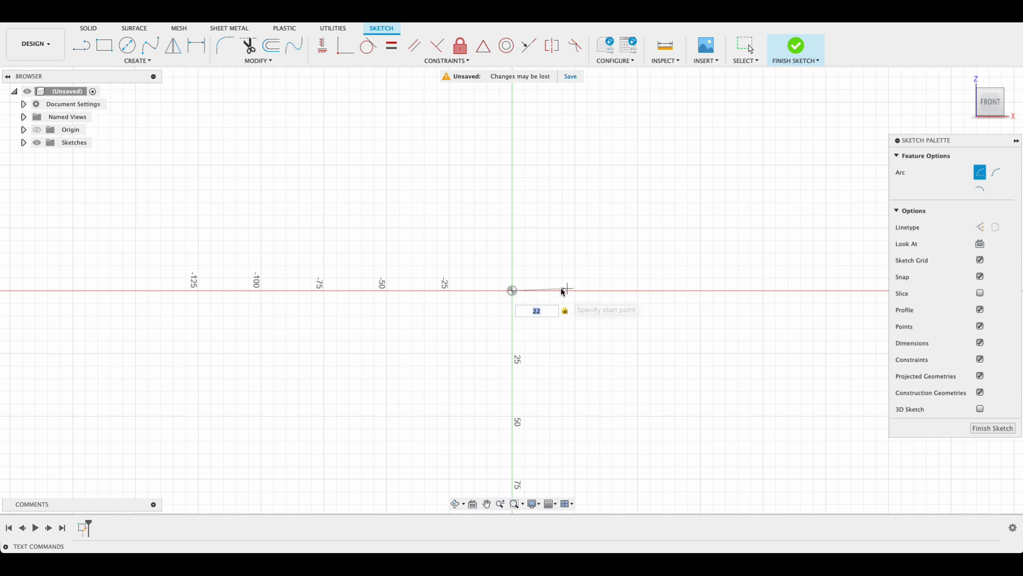
pyautogui.click(566, 290)
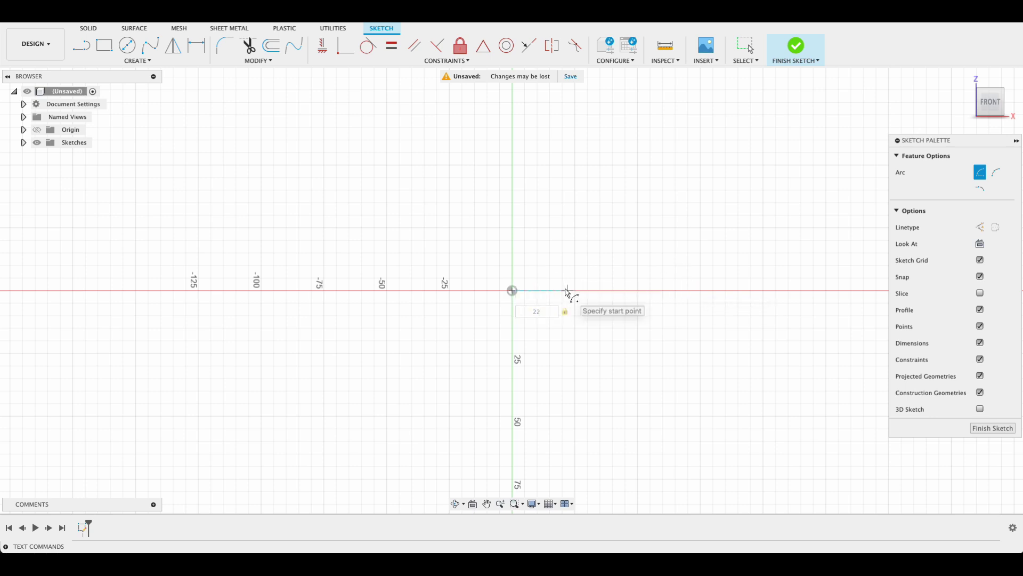
pyautogui.click(515, 237)
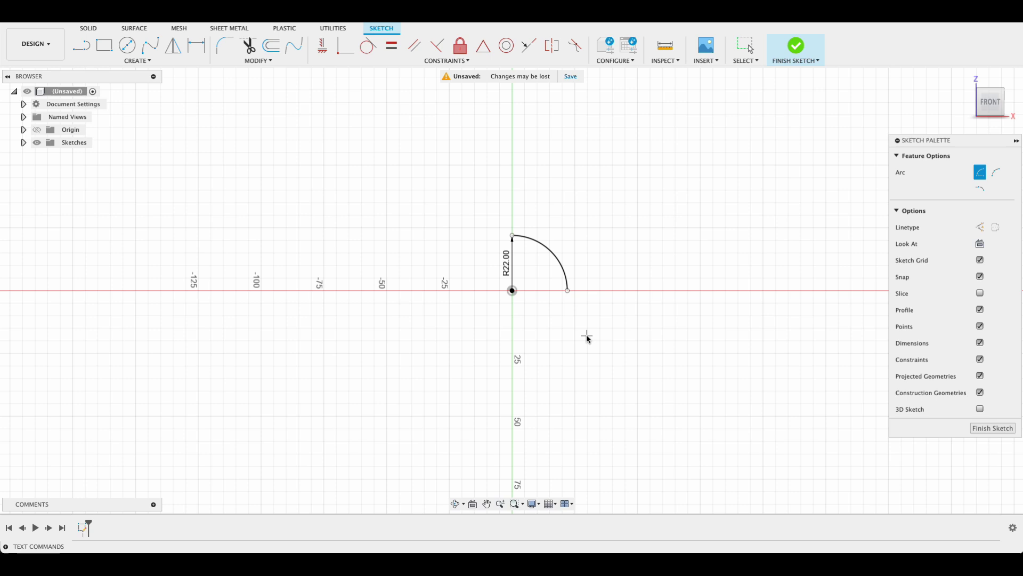
# - Close the quarter circle with lines from the arc's top to the origin and out to its other end
pyautogui.press('l')
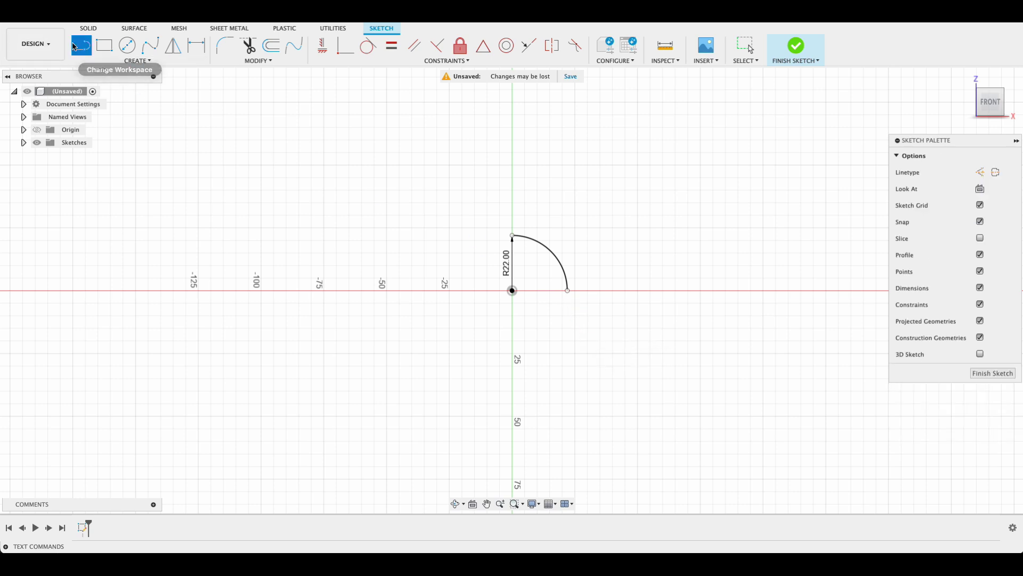
pyautogui.click(513, 237)
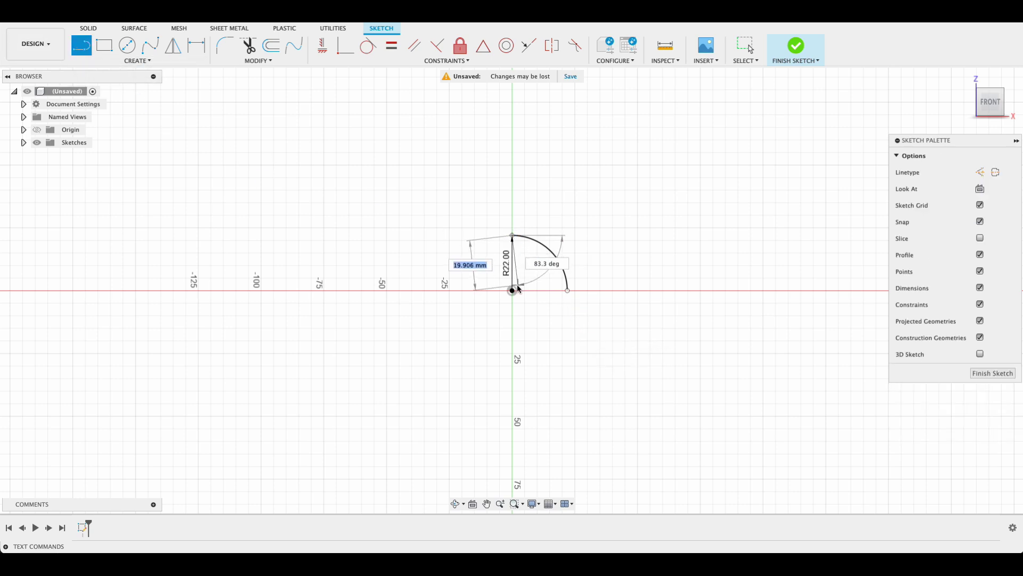
pyautogui.click(512, 291)
pyautogui.click(568, 290)
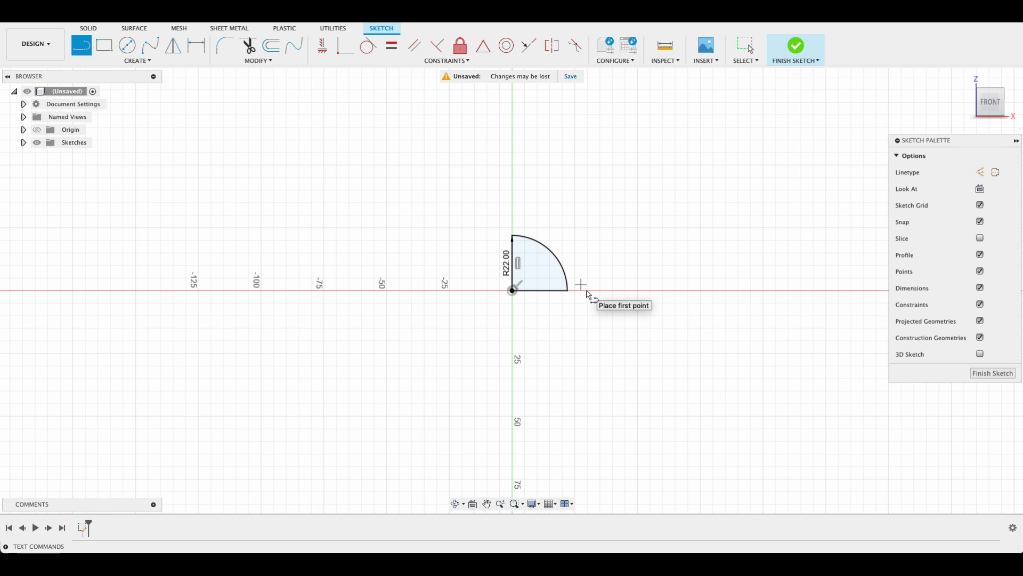
pyautogui.scroll(4, 494, 297)
pyautogui.scroll(2, 548, 244)
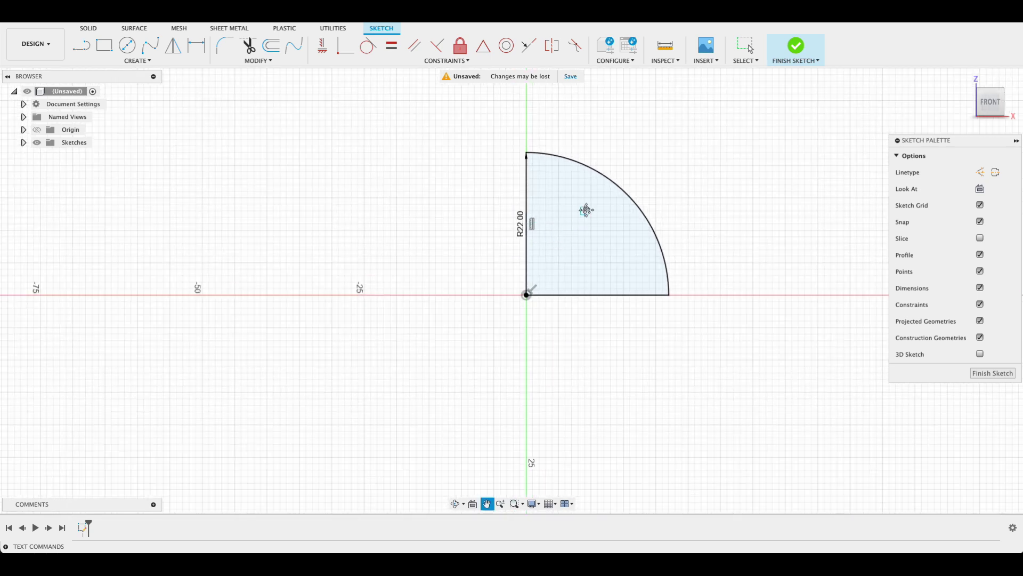
pyautogui.moveTo(585, 209); pyautogui.dragTo(589, 319, button='middle')
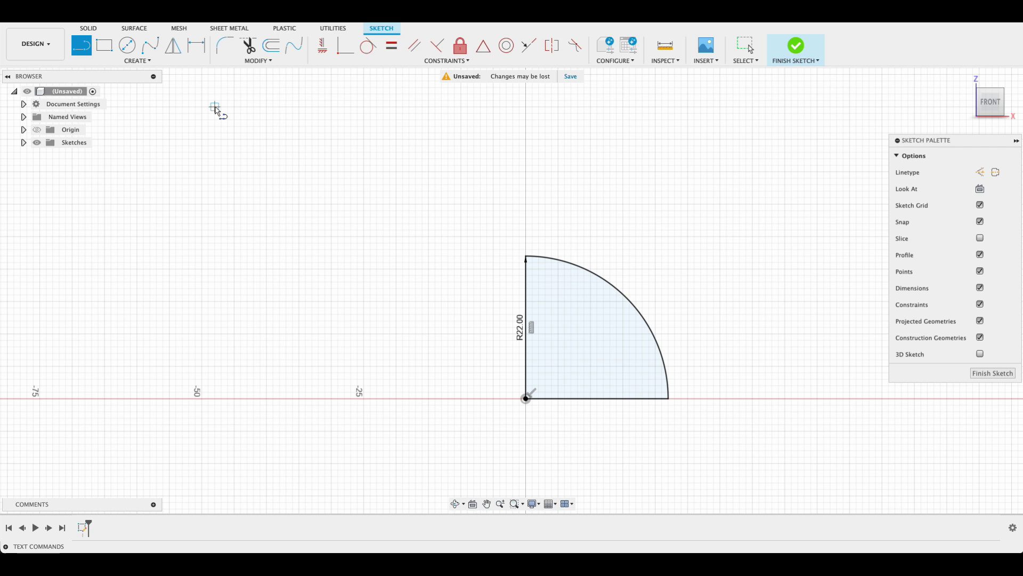
# - Draw a 2 mm radius half-circle arc centred on the quarter-circle's top point
pyautogui.click(149, 63)
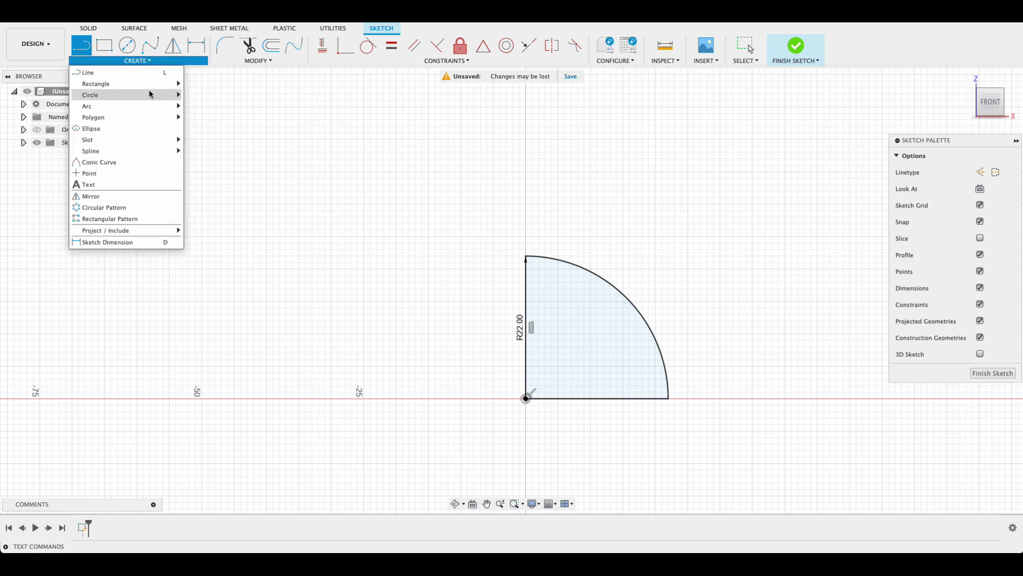
pyautogui.moveTo(157, 107)
pyautogui.click(207, 118)
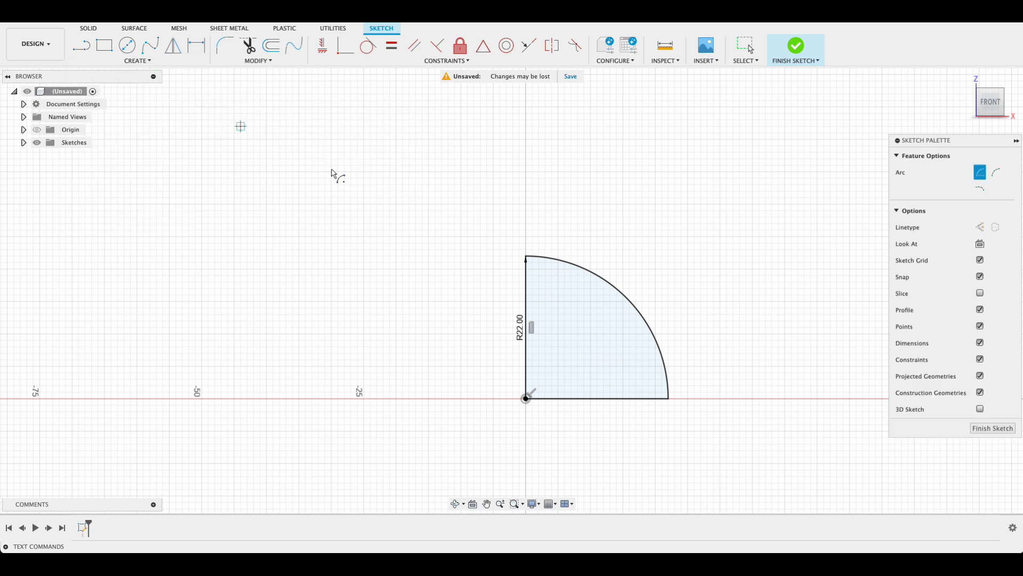
pyautogui.click(526, 258)
pyautogui.write('2')
pyautogui.press('Tab')
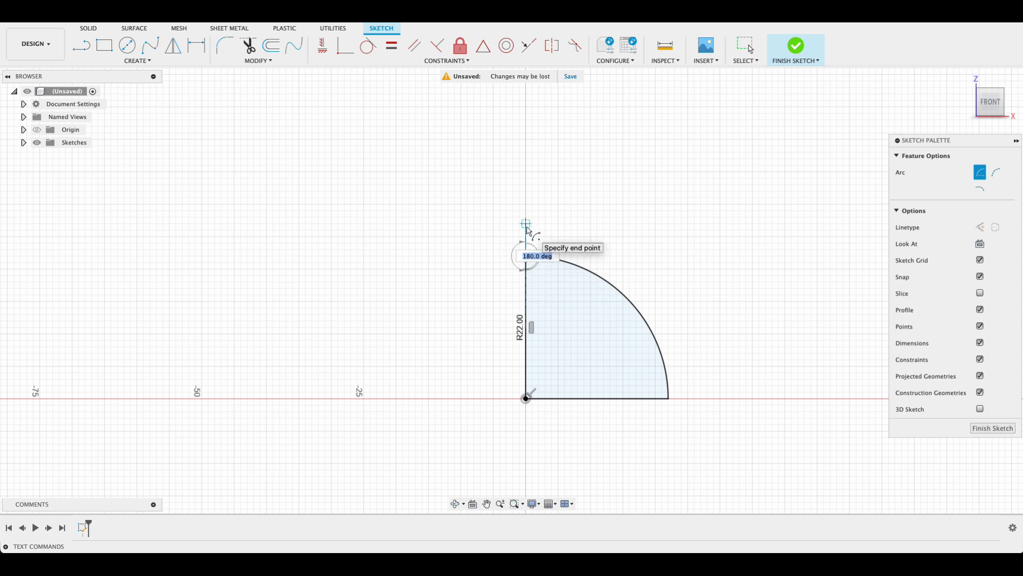
pyautogui.click(526, 243)
pyautogui.scroll(5, 526, 270)
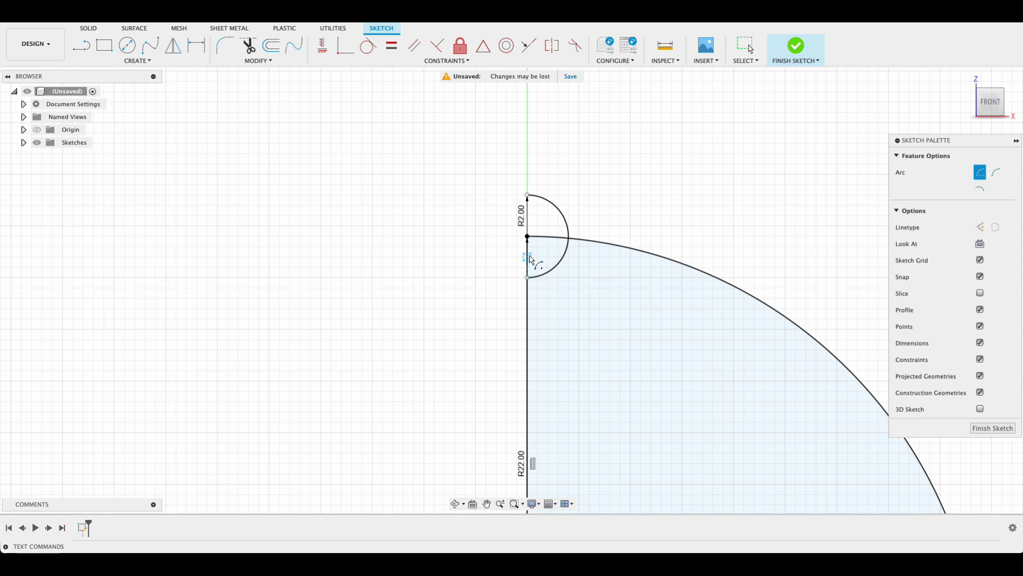
# - Close the half-circle with a line along the vertical axis and finish the sketch
pyautogui.press('l')
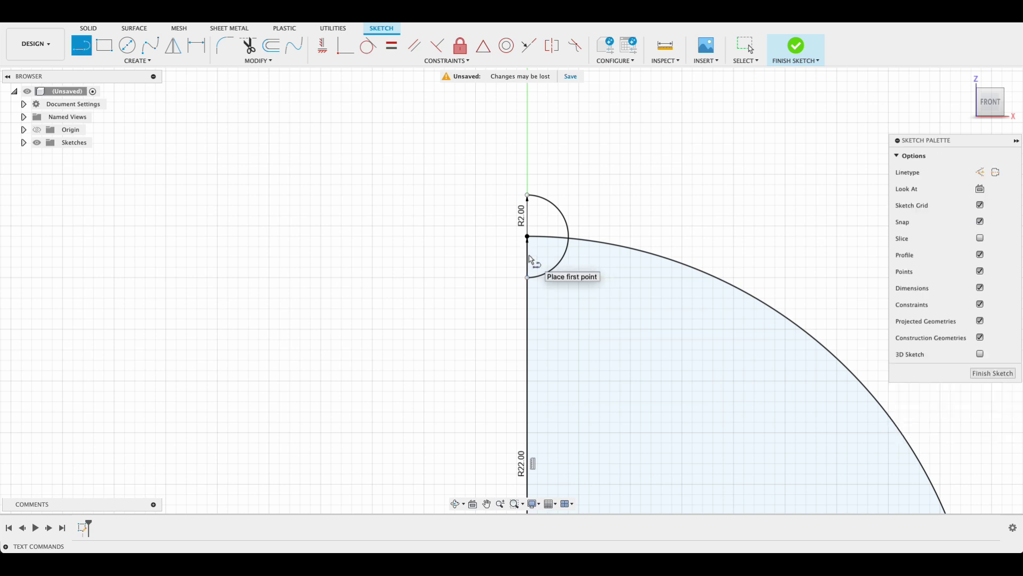
pyautogui.click(528, 196)
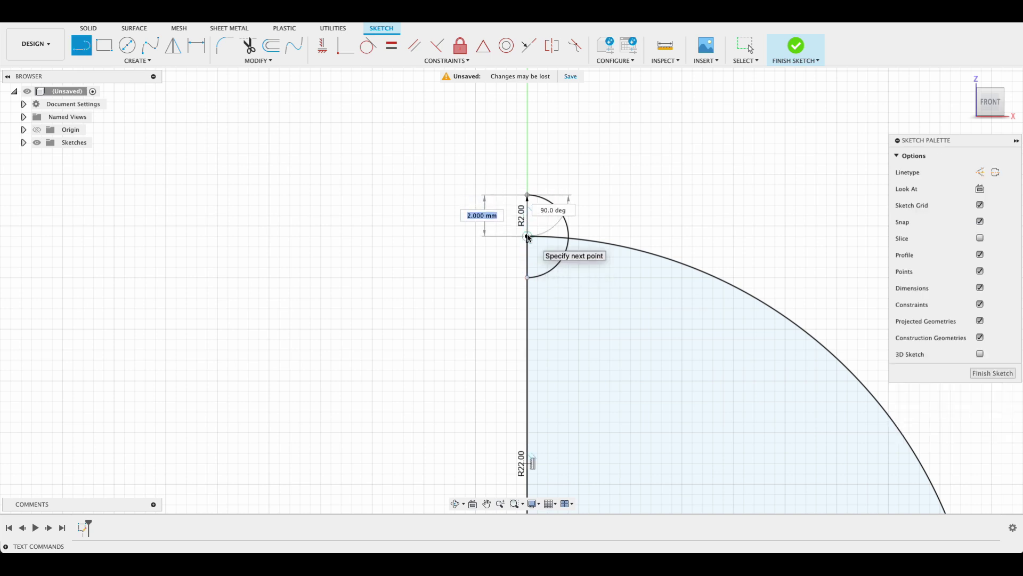
pyautogui.doubleClick(528, 236)
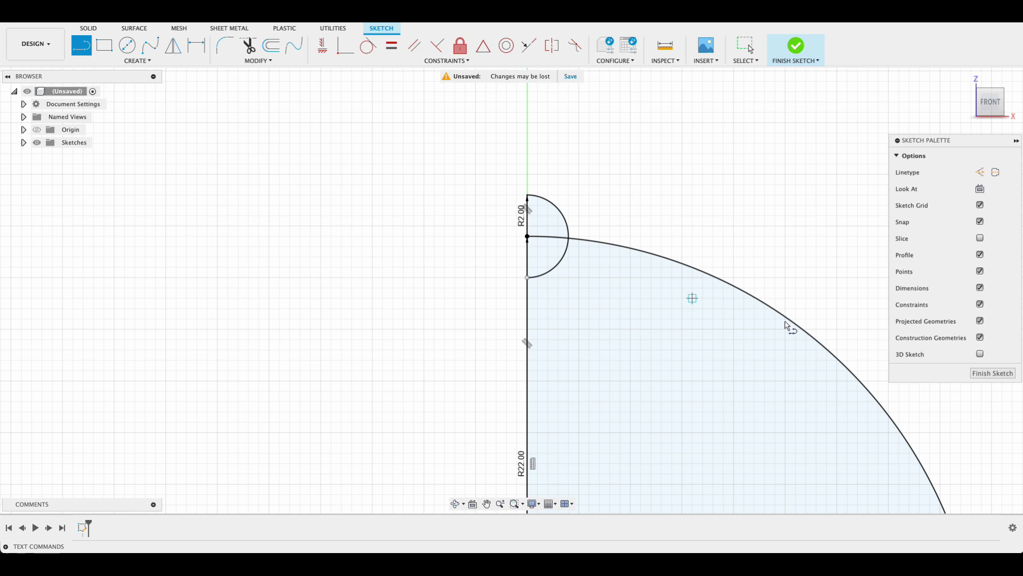
pyautogui.click(993, 373)
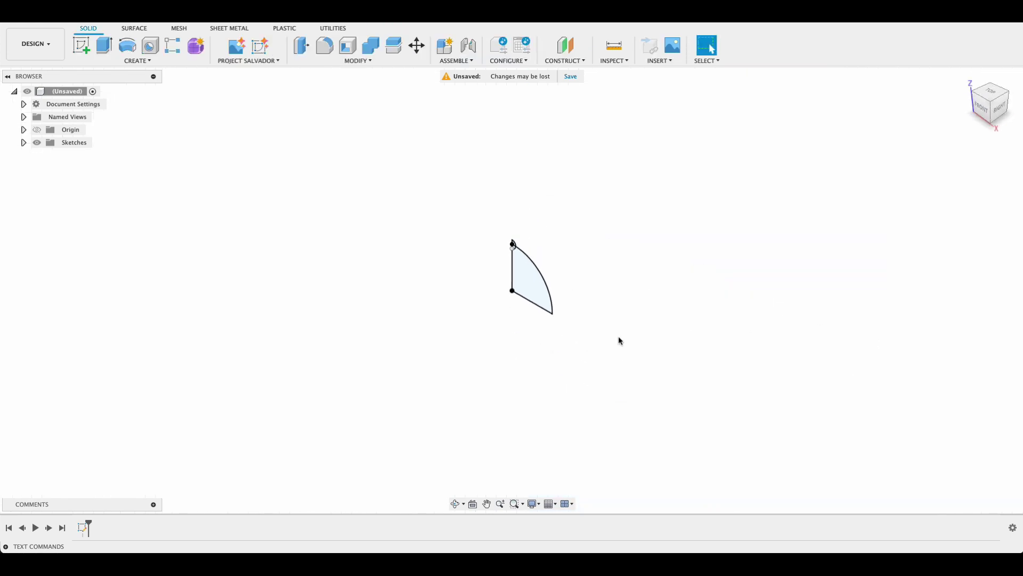
pyautogui.moveTo(613, 334)
pyautogui.mouseDown(button='middle')
pyautogui.moveTo(581, 326)
pyautogui.moveTo(621, 322)
pyautogui.moveTo(580, 251)
pyautogui.moveTo(645, 322)
pyautogui.mouseUp(button='middle')
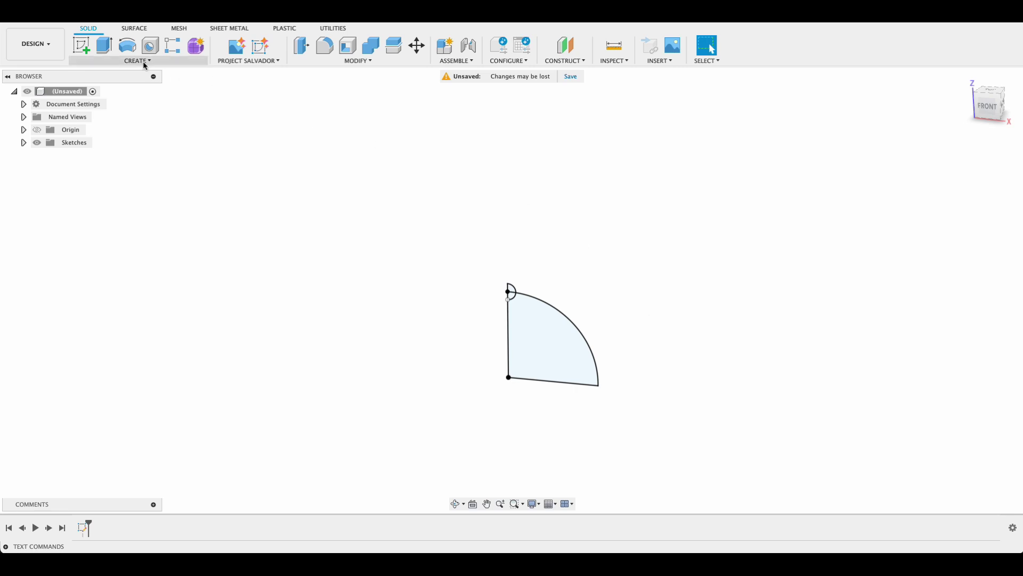
pyautogui.click(127, 45)
pyautogui.click(537, 334)
pyautogui.click(510, 291)
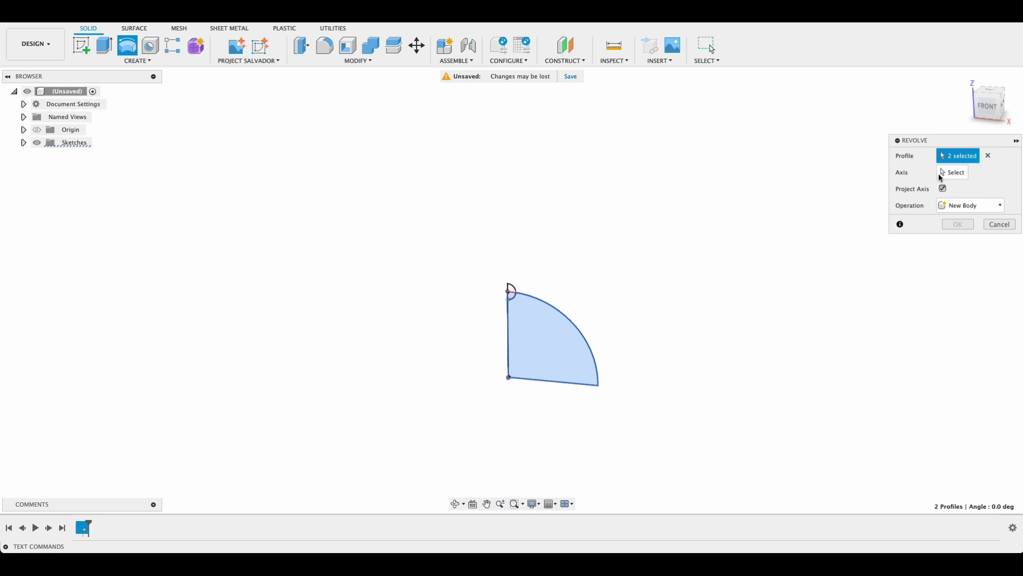
pyautogui.click(941, 174)
pyautogui.click(510, 355)
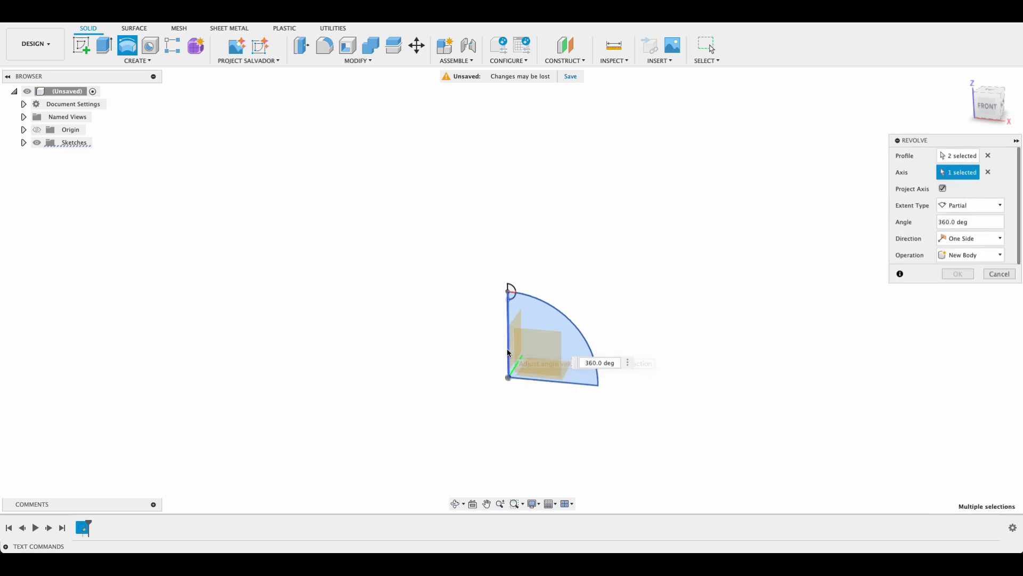
pyautogui.click(959, 274)
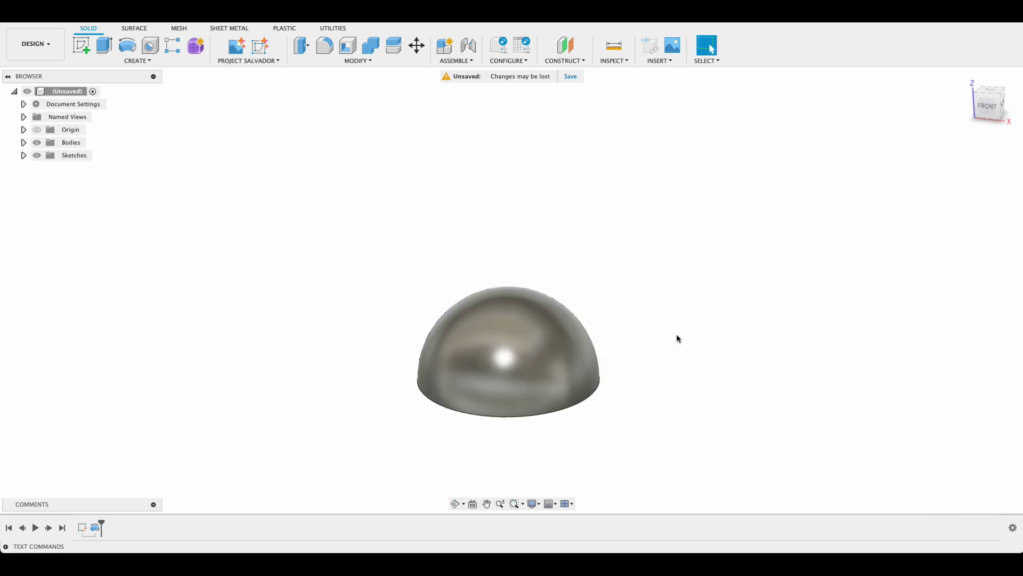
pyautogui.keyDown('shift'); pyautogui.moveTo(679, 339); pyautogui.dragTo(719, 352, button='middle'); pyautogui.keyUp('shift')
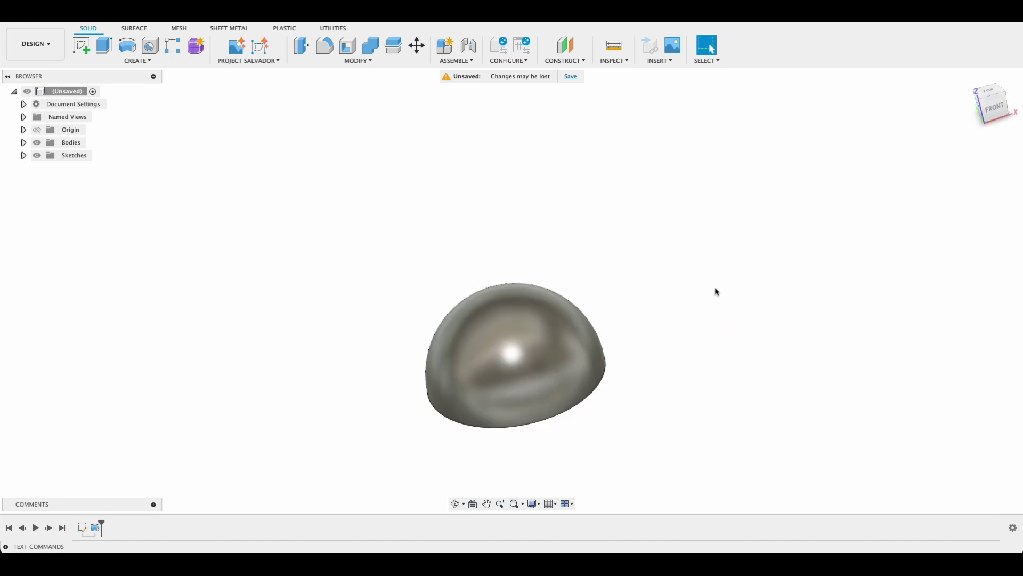
pyautogui.keyDown('shift'); pyautogui.moveTo(717, 292); pyautogui.dragTo(614, 304, button='middle'); pyautogui.keyUp('shift')
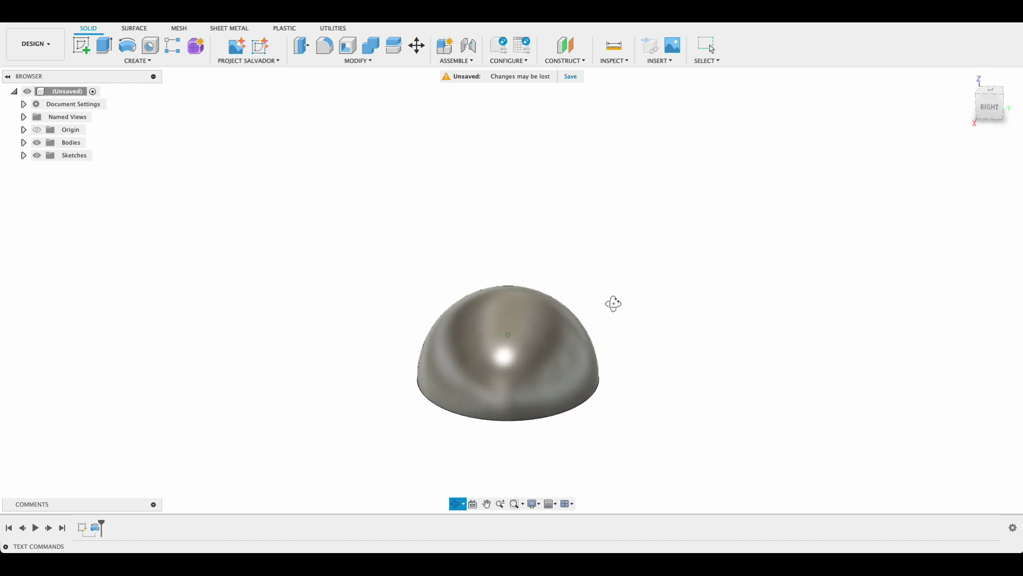
pyautogui.keyDown('shift'); pyautogui.moveTo(640, 366); pyautogui.dragTo(665, 334, button='middle'); pyautogui.keyUp('shift')
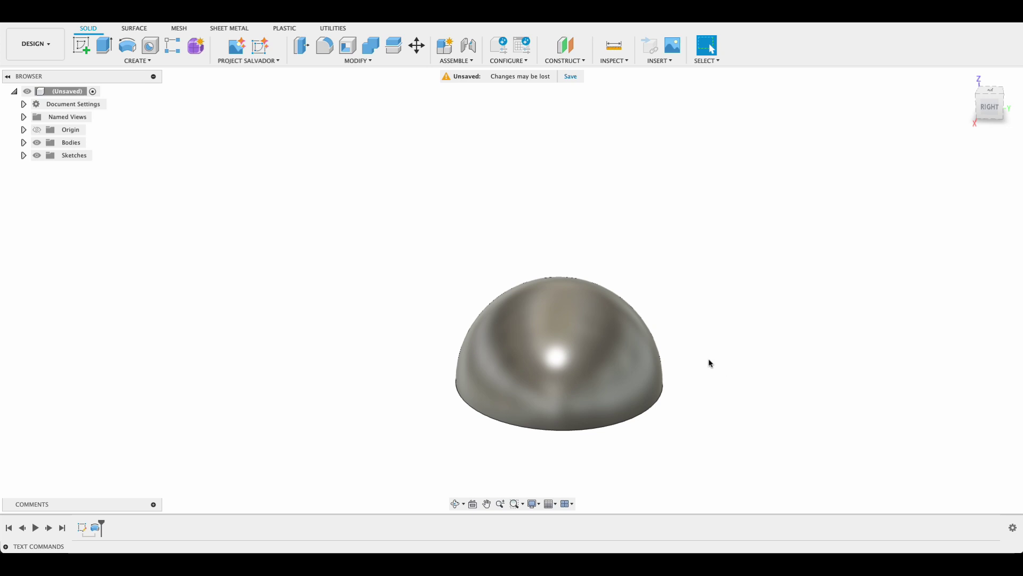
# - Start a revolve, make Sketch1 visible, and view the hemisphere from the front
pyautogui.click(127, 45)
pyautogui.click(23, 155)
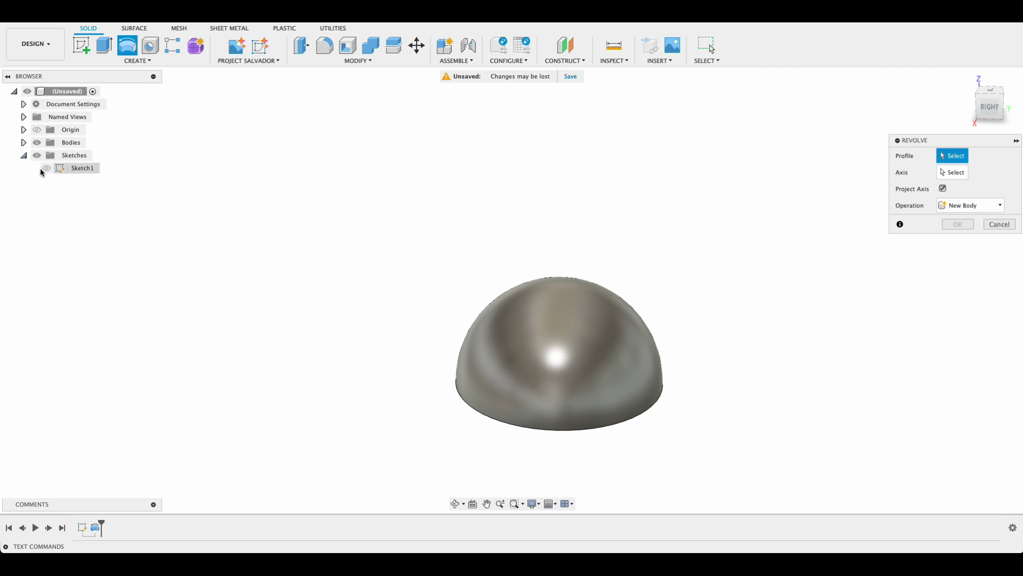
pyautogui.click(46, 169)
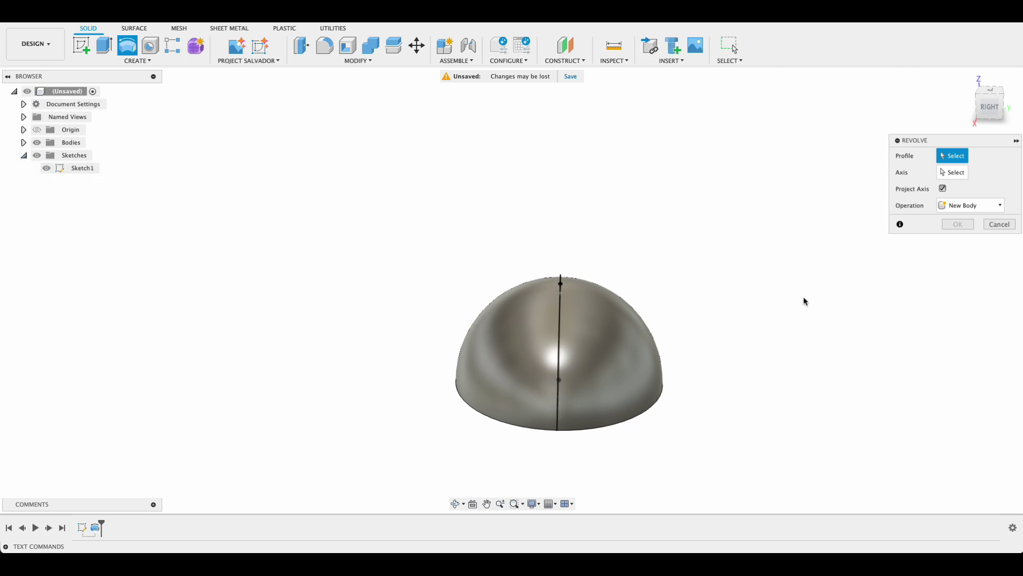
pyautogui.keyDown('shift'); pyautogui.moveTo(805, 301); pyautogui.dragTo(770, 293, button='middle'); pyautogui.keyUp('shift')
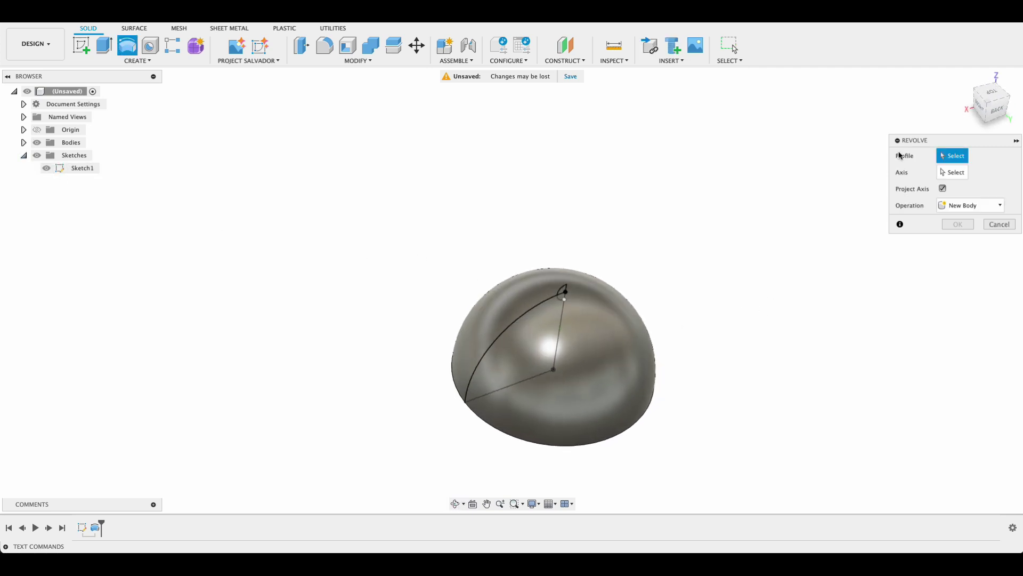
pyautogui.click(979, 106)
pyautogui.click(988, 105)
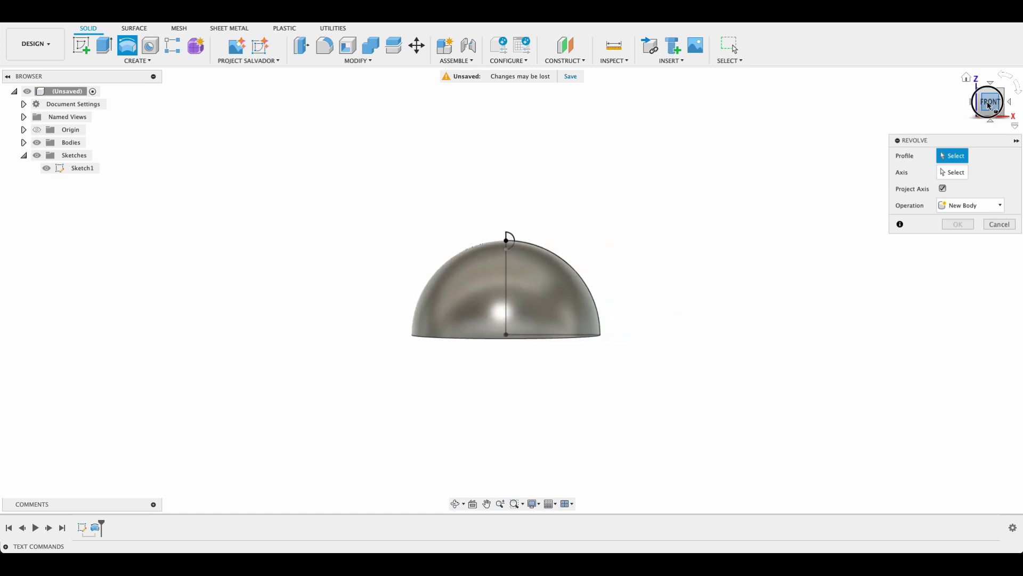
# - Revolve-cut the small top profile around the vertical sketch line to carve a dimple
pyautogui.click(510, 239)
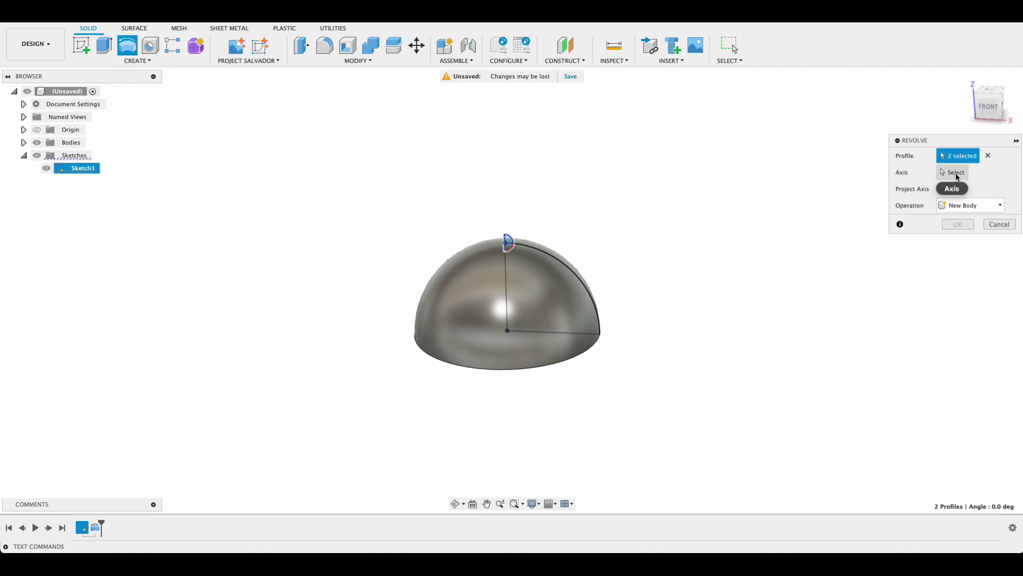
pyautogui.click(952, 172)
pyautogui.click(507, 295)
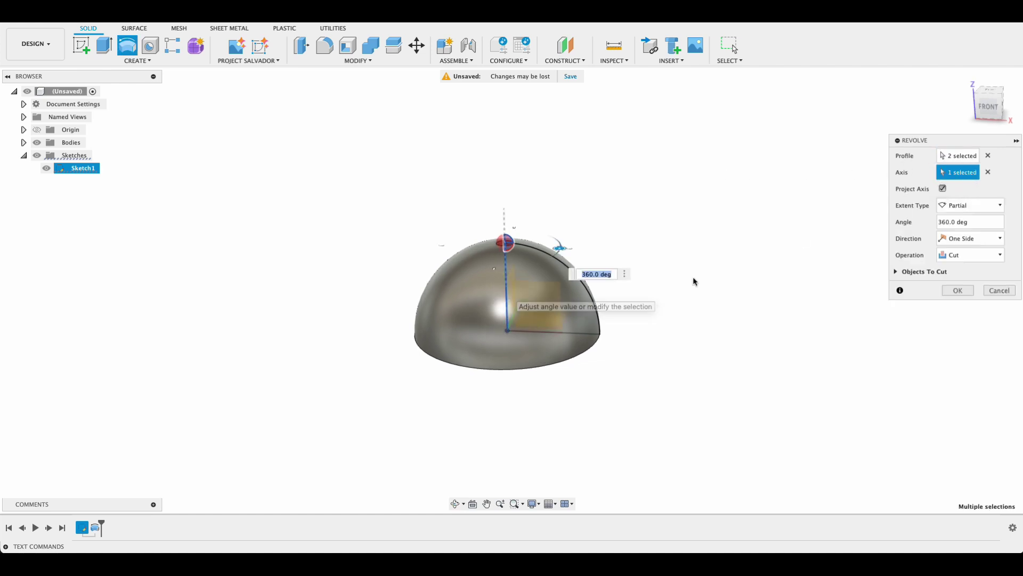
pyautogui.click(986, 256)
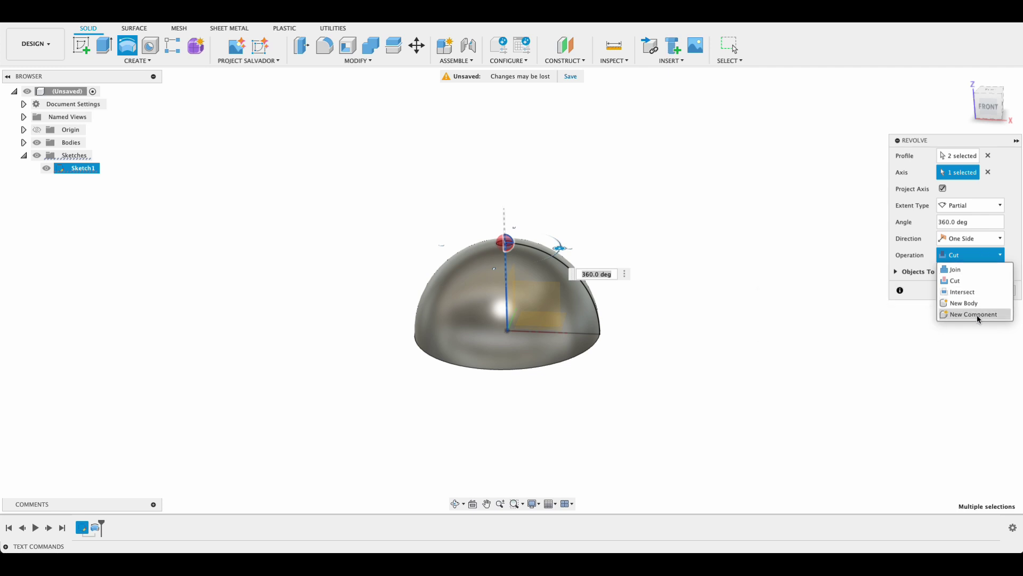
pyautogui.click(984, 259)
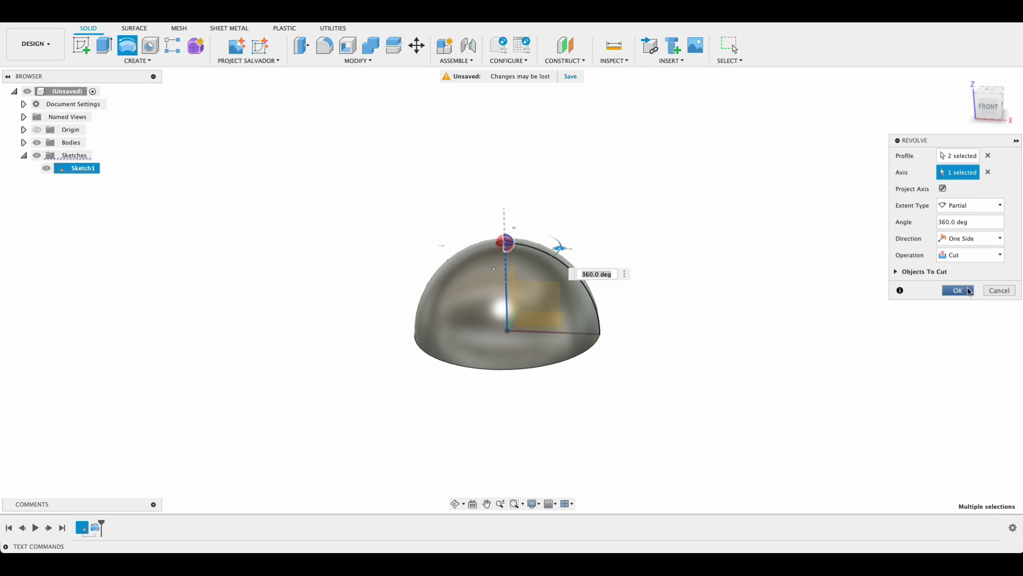
pyautogui.click(958, 290)
# - Start a circular pattern of features with the top dimple cut selected
pyautogui.scroll(-2, 612, 239)
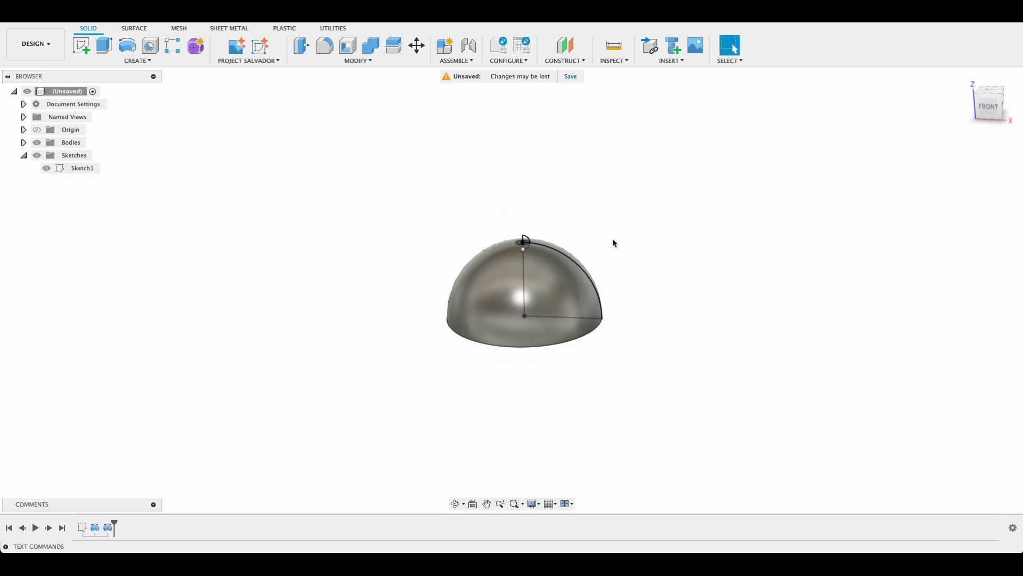
pyautogui.scroll(3, 598, 241)
pyautogui.scroll(2, 598, 239)
pyautogui.moveTo(597, 235)
pyautogui.keyDown('shift'); pyautogui.mouseDown(button='middle')
pyautogui.moveTo(589, 217)
pyautogui.moveTo(599, 229)
pyautogui.mouseUp(button='middle'); pyautogui.keyUp('shift')
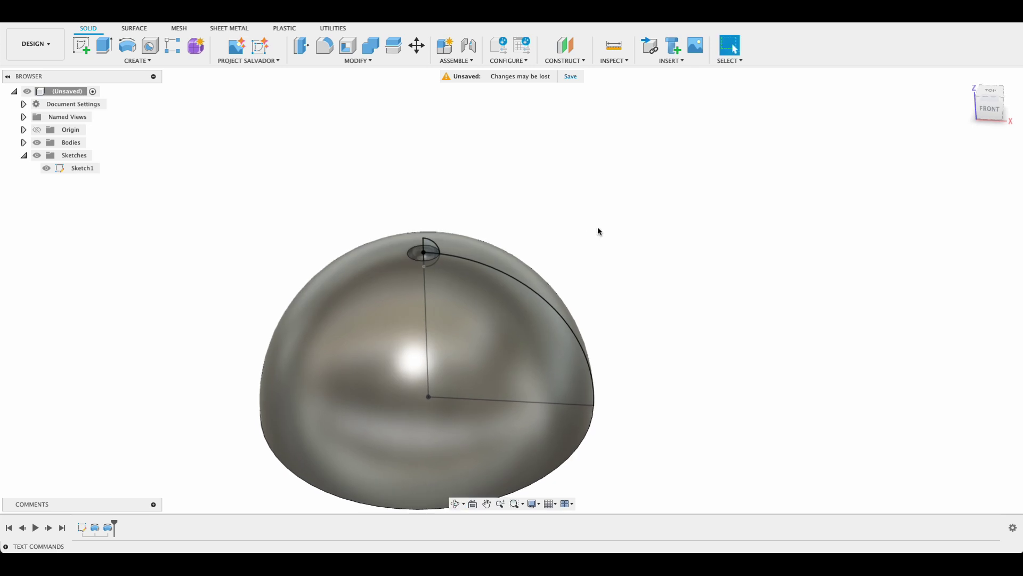
pyautogui.scroll(2, 598, 231)
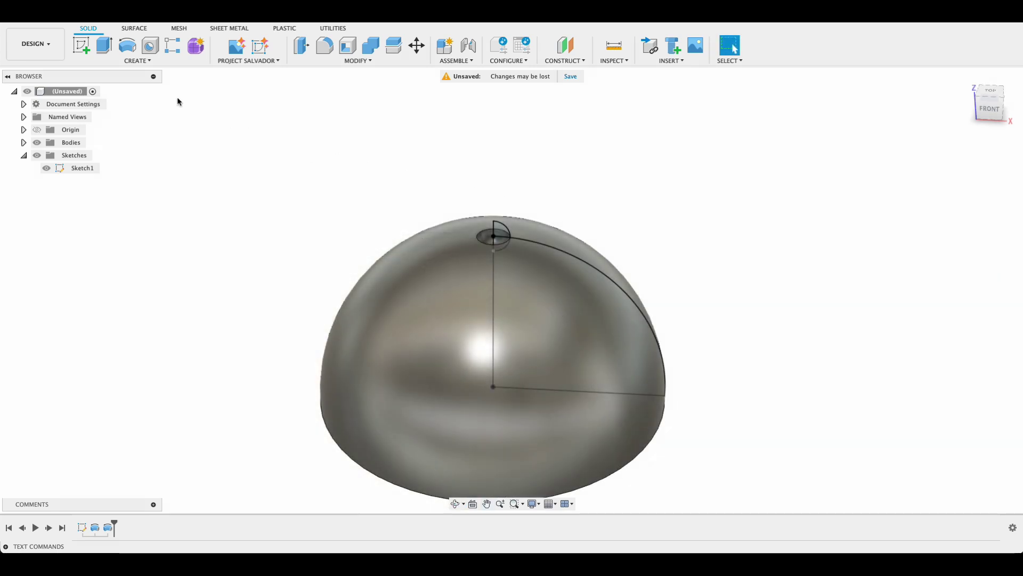
pyautogui.click(136, 61)
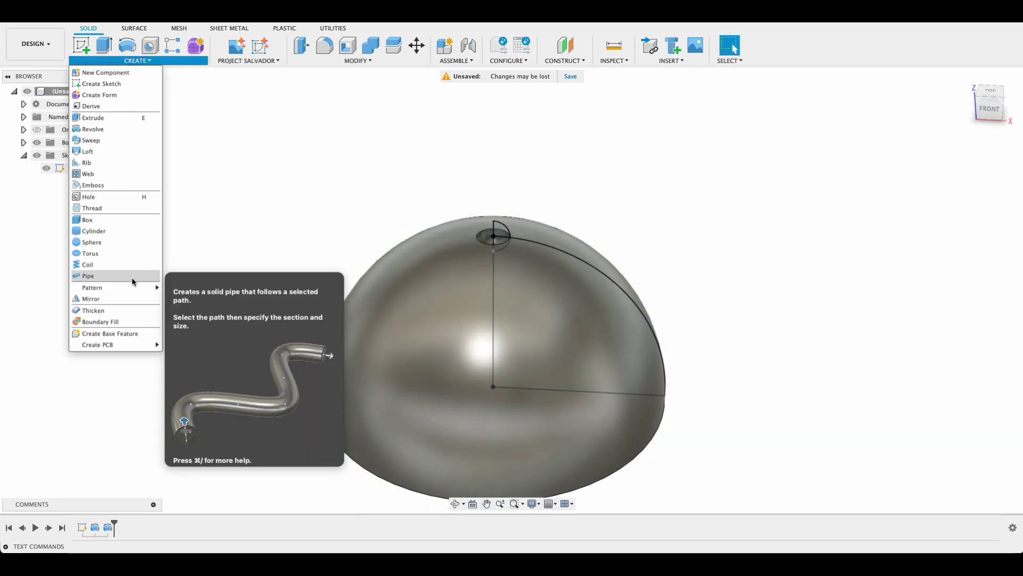
pyautogui.moveTo(131, 285)
pyautogui.click(192, 299)
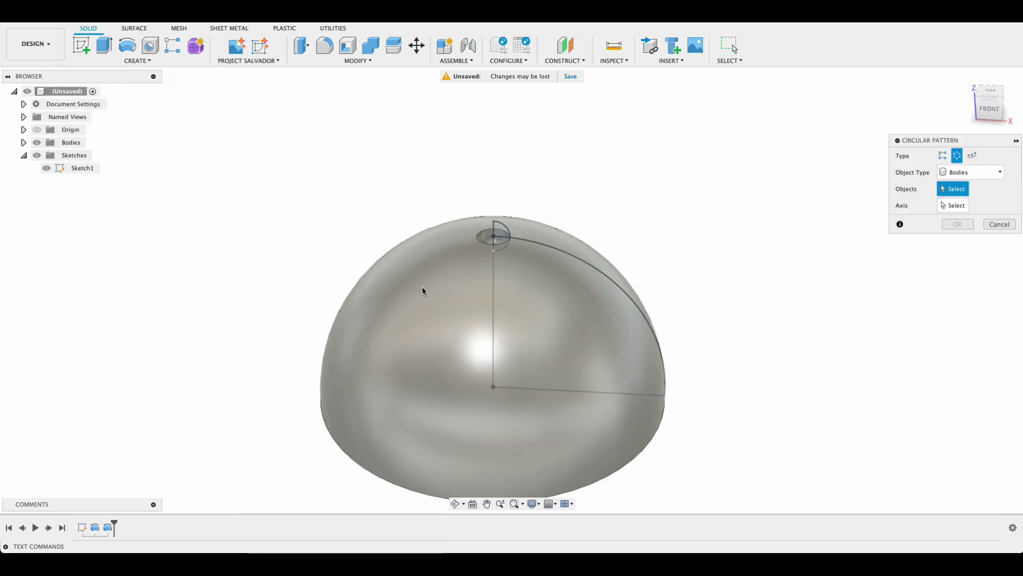
pyautogui.click(977, 179)
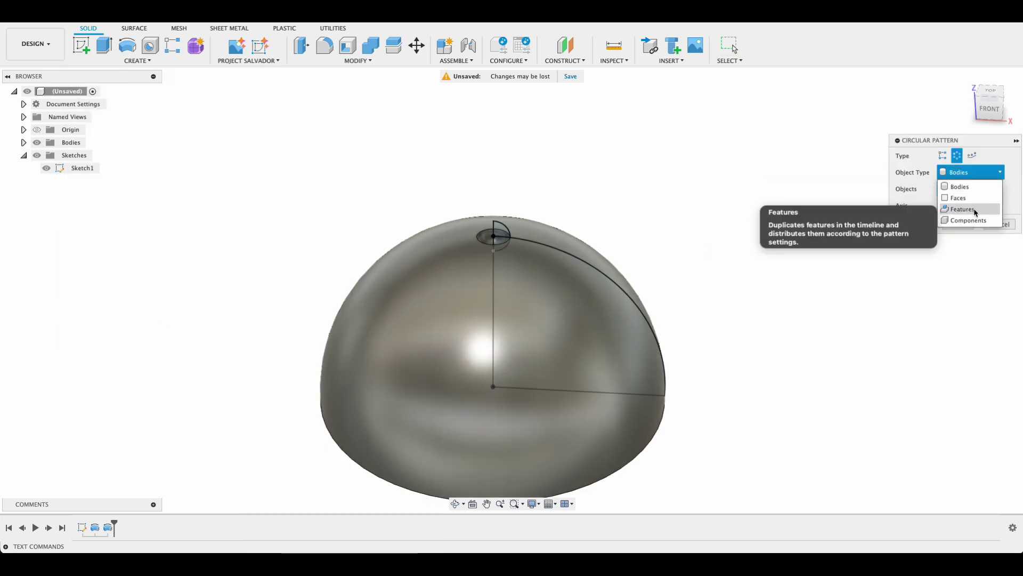
pyautogui.click(976, 209)
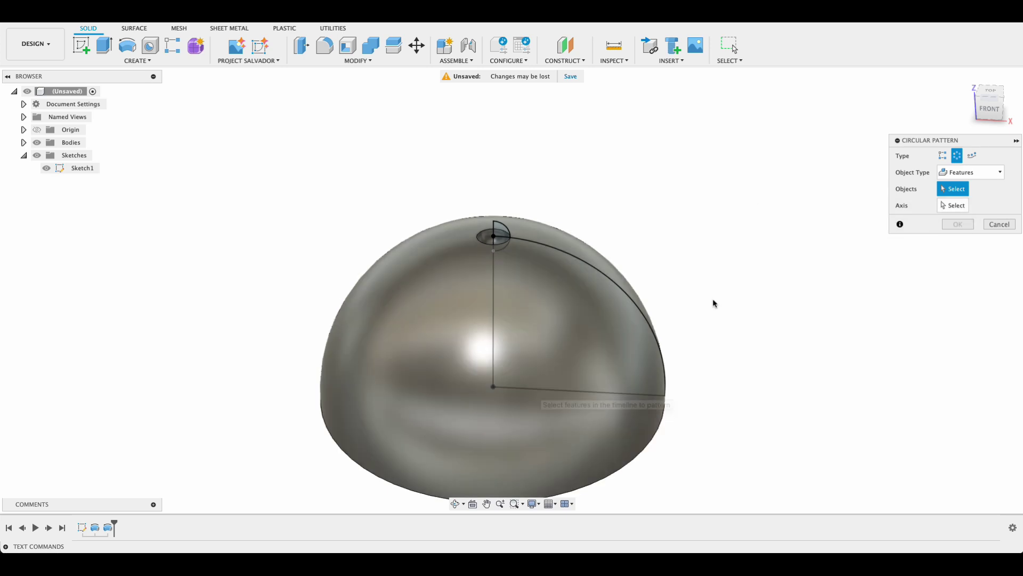
pyautogui.click(490, 243)
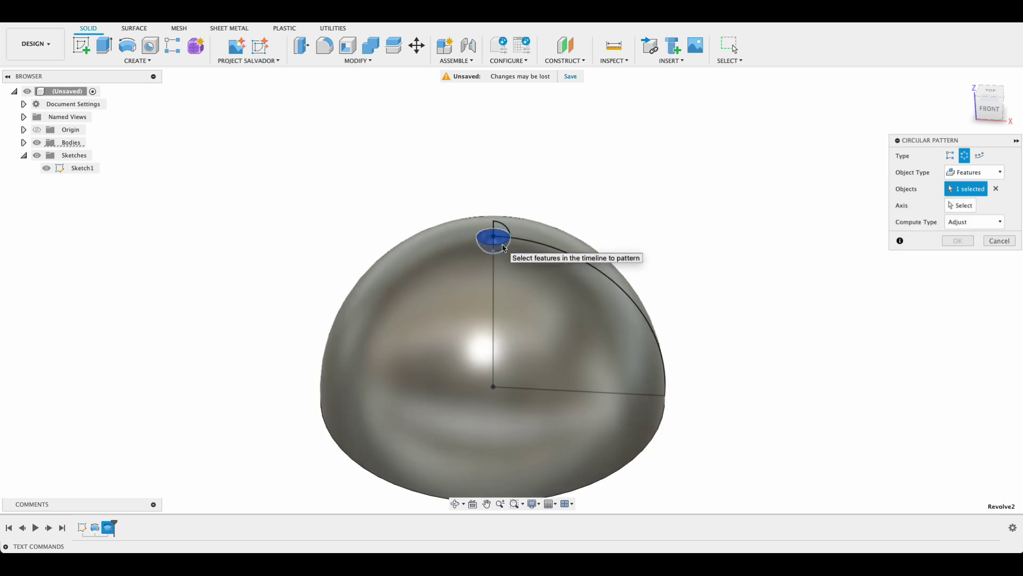
# - Use the vertical line as the pattern axis with a quantity of 7
pyautogui.click(962, 207)
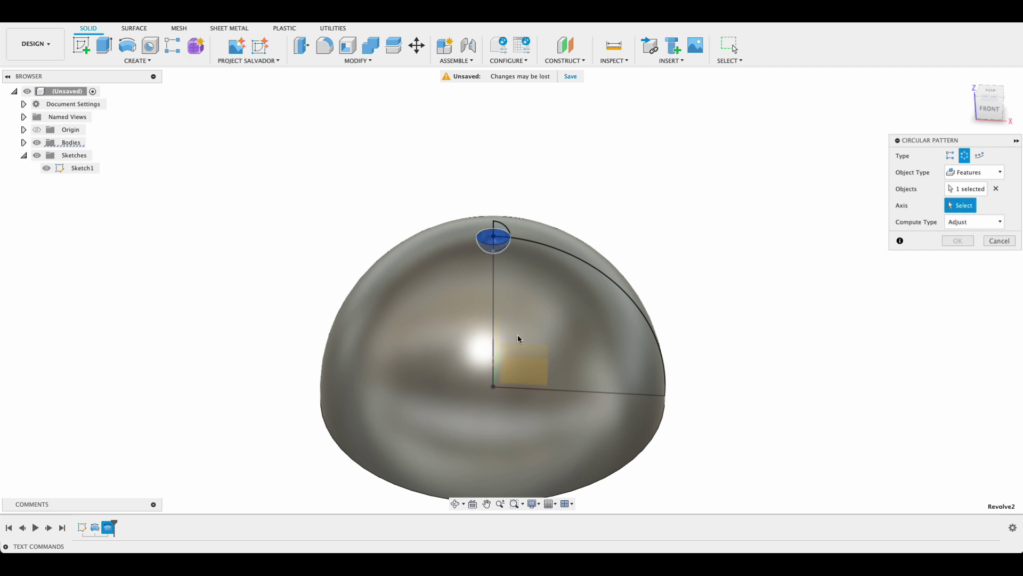
pyautogui.keyDown('shift'); pyautogui.moveTo(754, 315); pyautogui.dragTo(803, 292, button='middle'); pyautogui.keyUp('shift')
pyautogui.click(587, 305)
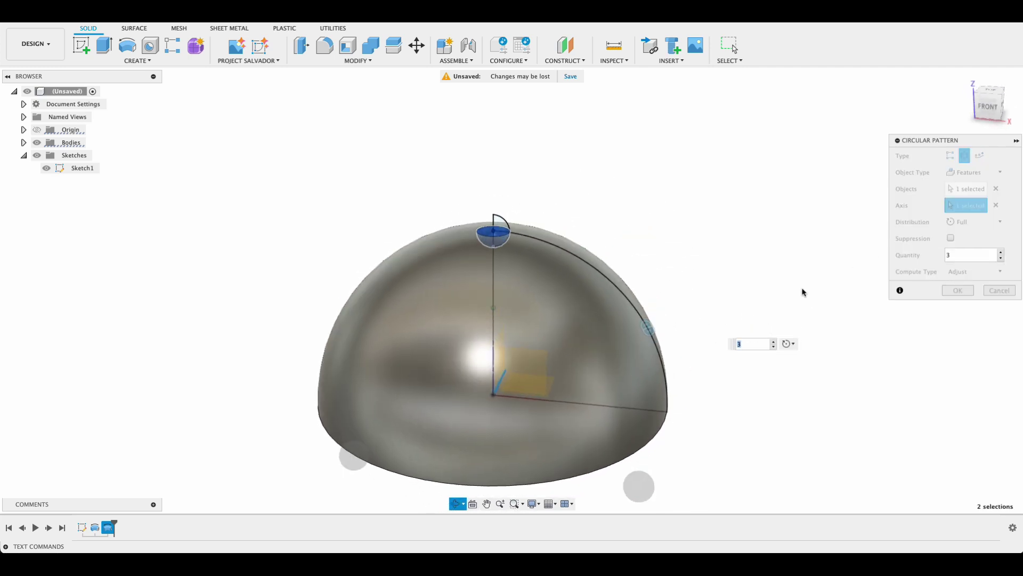
pyautogui.click(1001, 253)
pyautogui.click(1000, 253)
pyautogui.click(1000, 254)
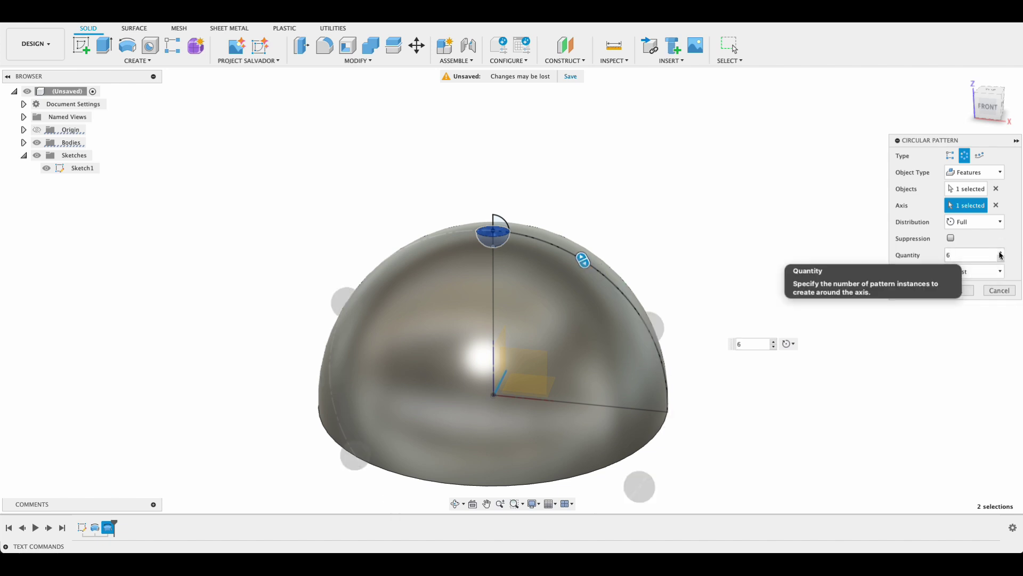
pyautogui.click(1000, 253)
# - Spread the 7 dimples over a partial 90° angle and confirm the row
pyautogui.click(999, 221)
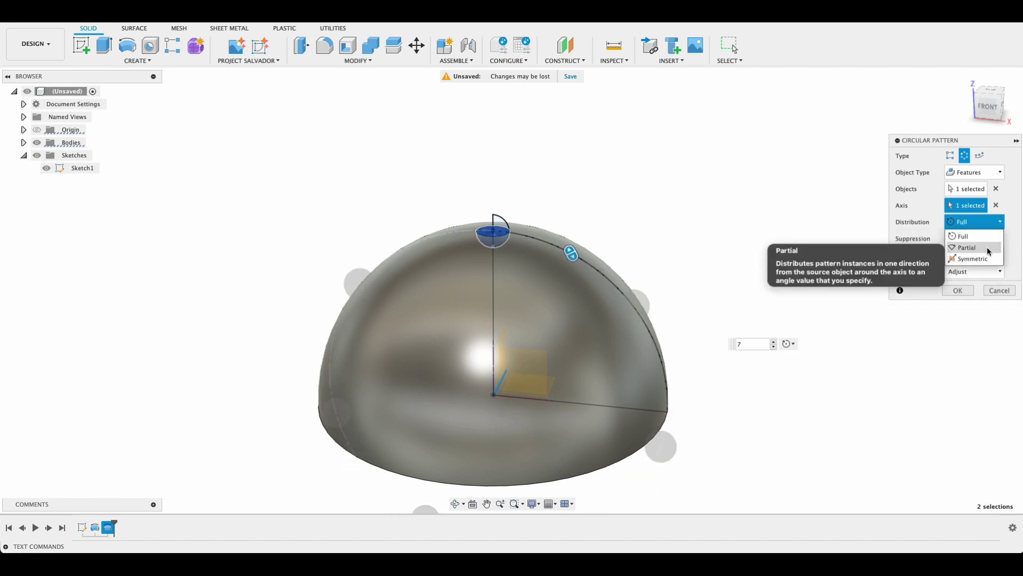
pyautogui.click(987, 247)
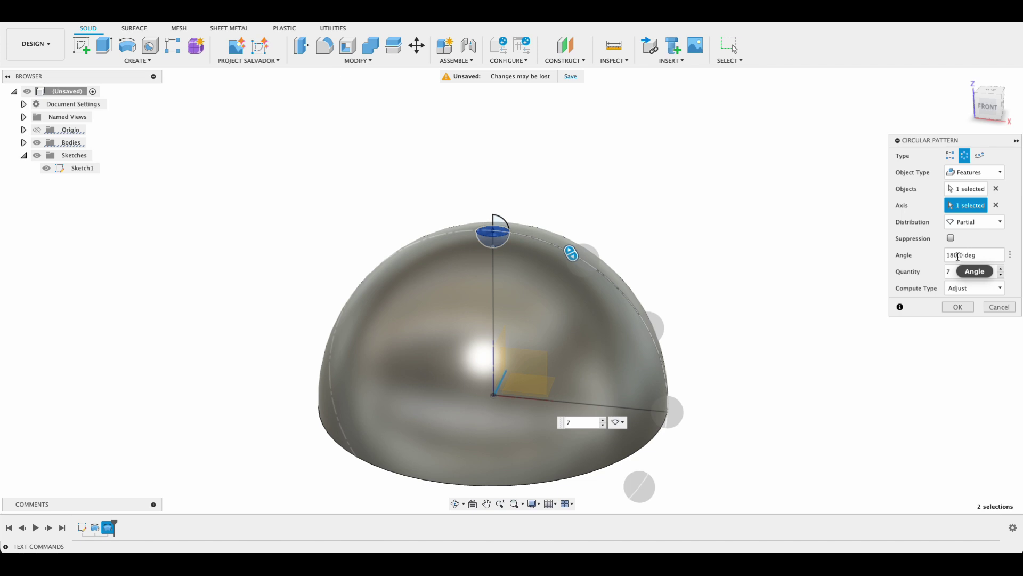
pyautogui.doubleClick(957, 255)
pyautogui.write('90')
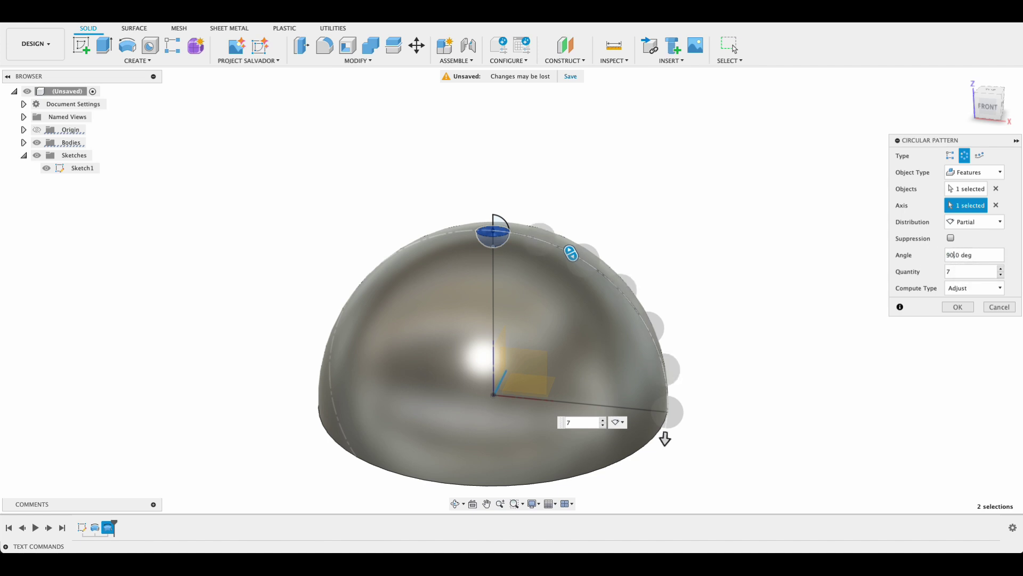
pyautogui.keyDown('shift'); pyautogui.moveTo(740, 304); pyautogui.dragTo(720, 291, button='middle'); pyautogui.keyUp('shift')
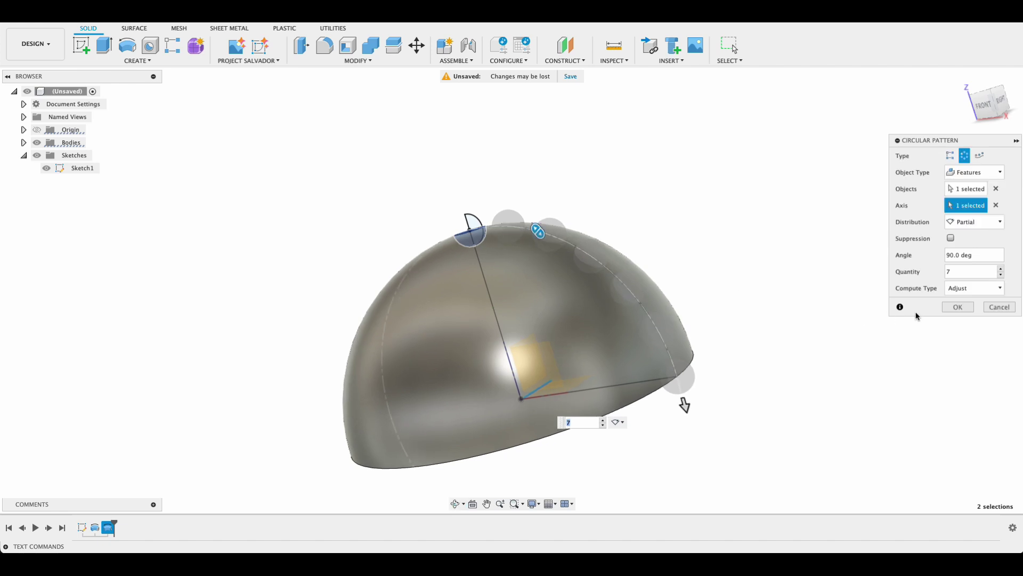
pyautogui.click(954, 308)
pyautogui.keyDown('shift'); pyautogui.moveTo(713, 368); pyautogui.dragTo(827, 311, button='middle'); pyautogui.keyUp('shift')
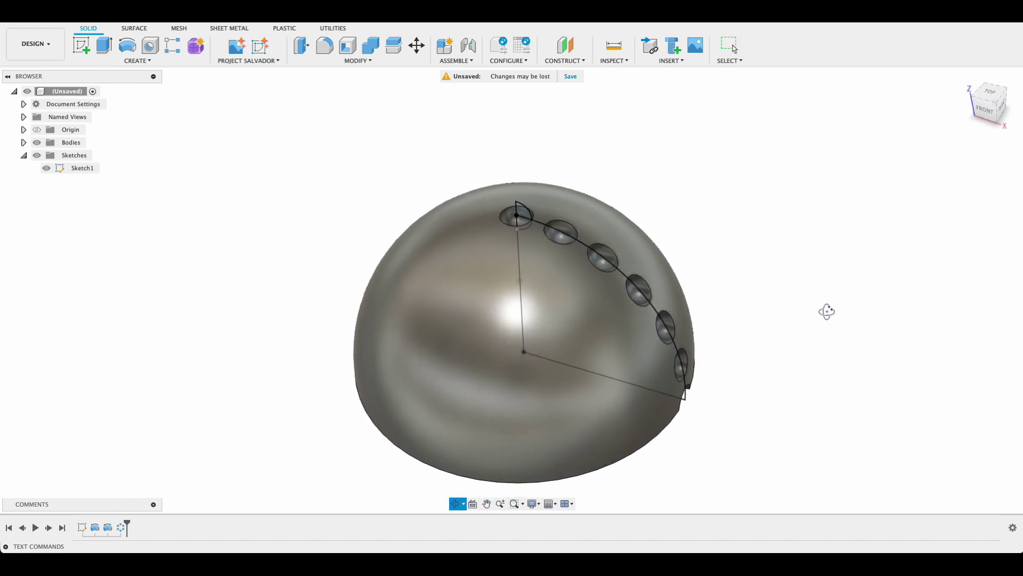
pyautogui.press('Escape')
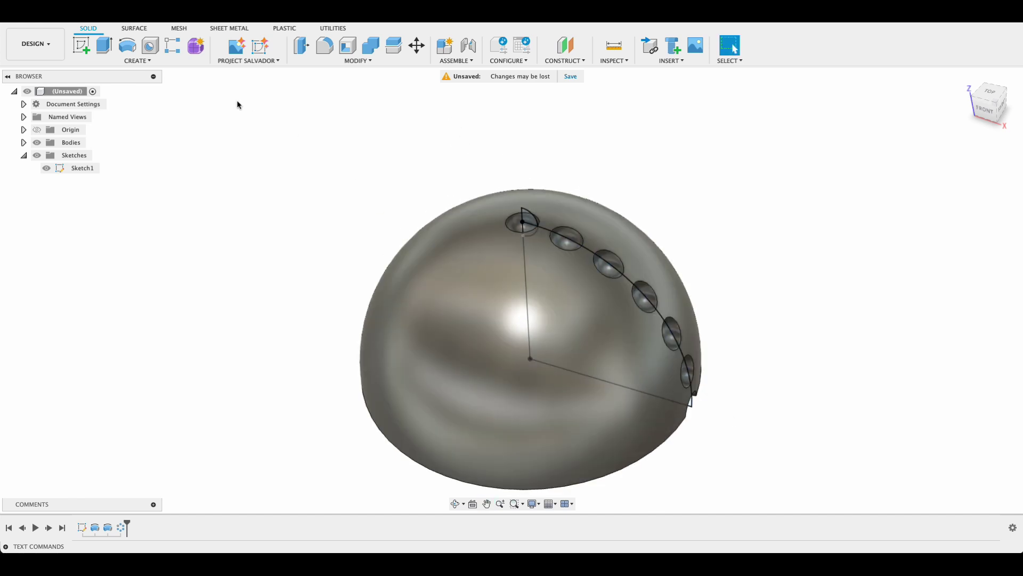
# - Pattern the second dimple's face into a ring of 6 around the vertical sketch line
pyautogui.click(128, 61)
pyautogui.moveTo(133, 287)
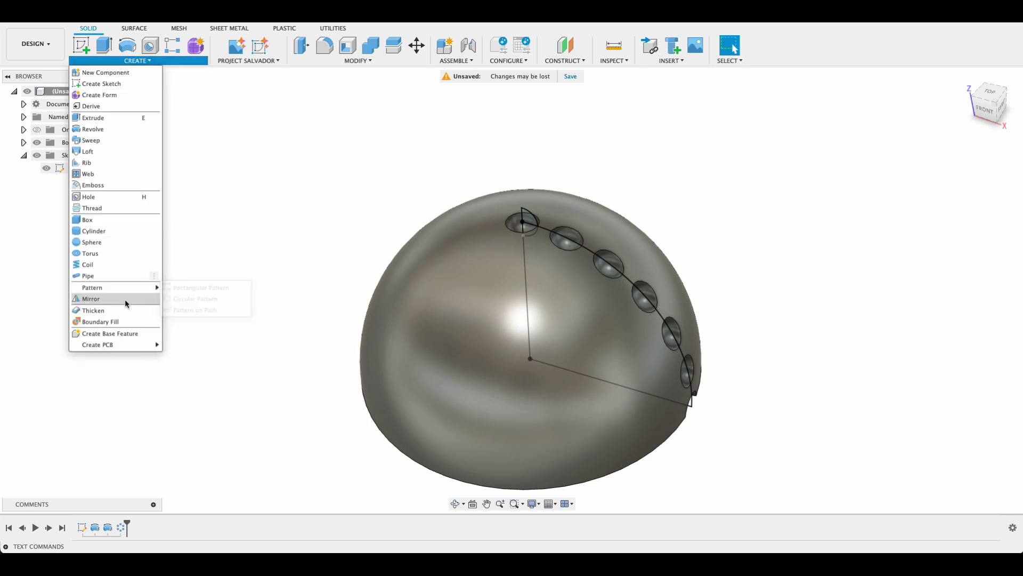
pyautogui.click(184, 299)
pyautogui.click(962, 172)
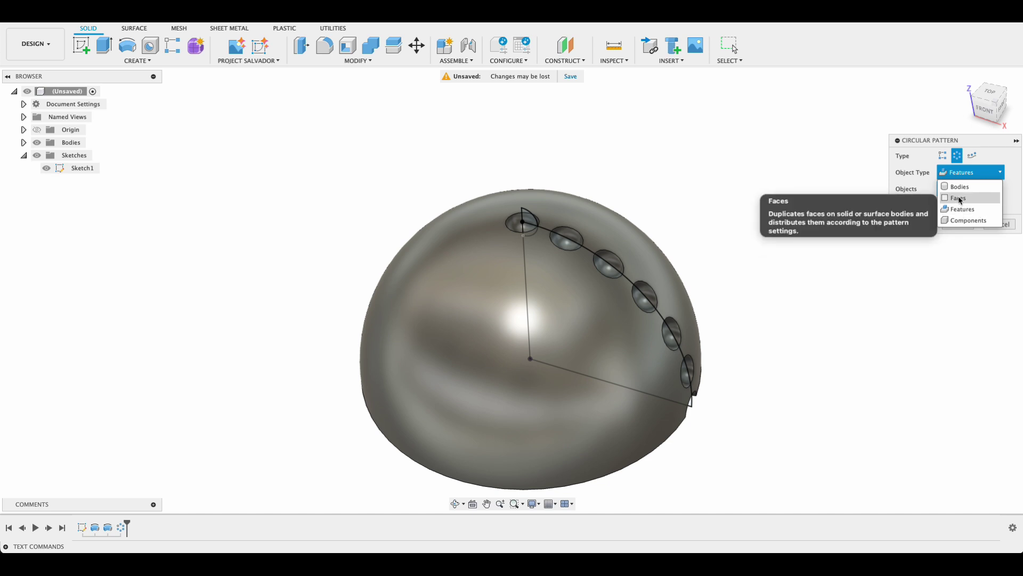
pyautogui.click(958, 198)
pyautogui.click(559, 234)
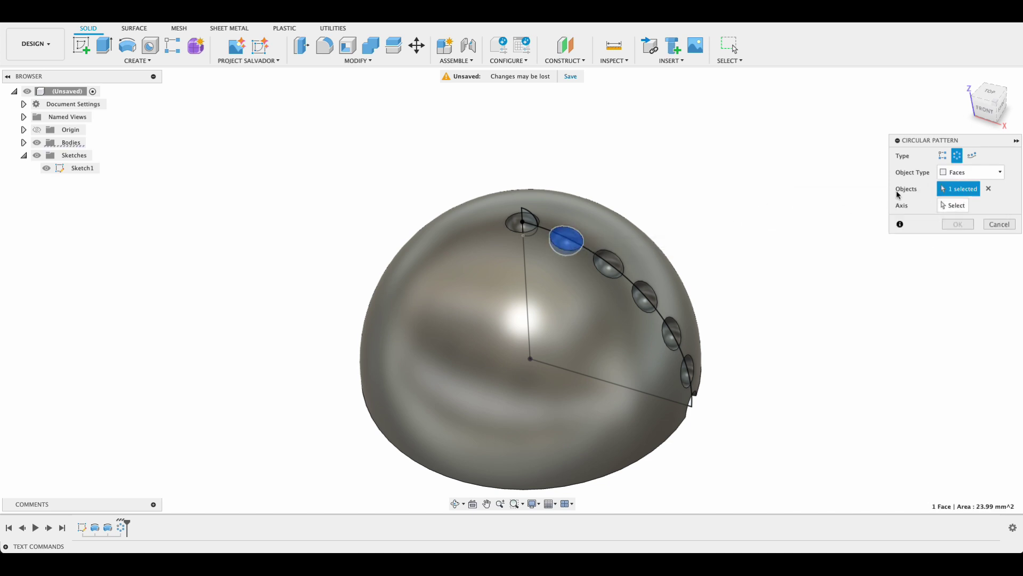
pyautogui.click(529, 317)
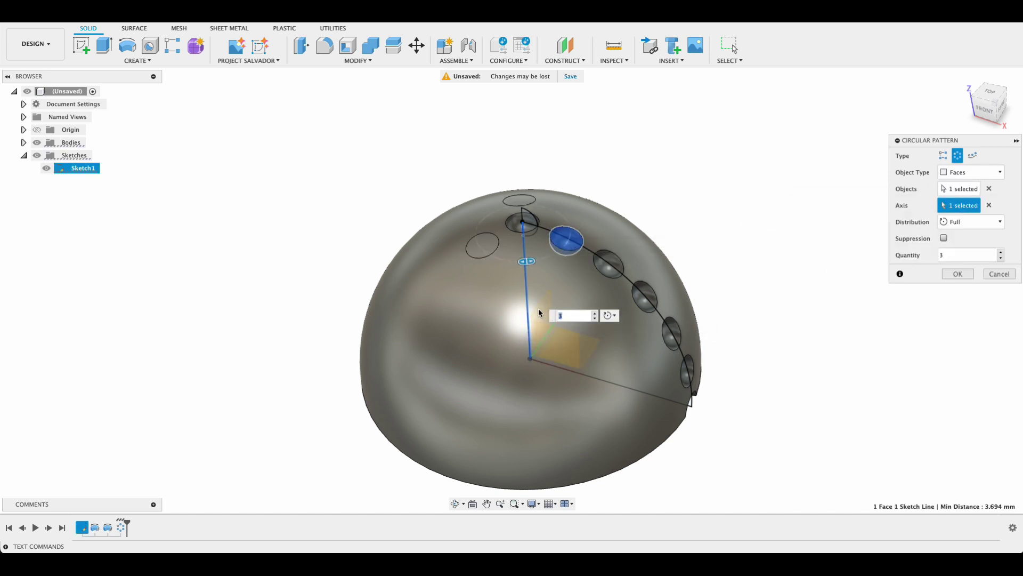
pyautogui.click(1001, 252)
pyautogui.click(1001, 252)
pyautogui.click(1002, 253)
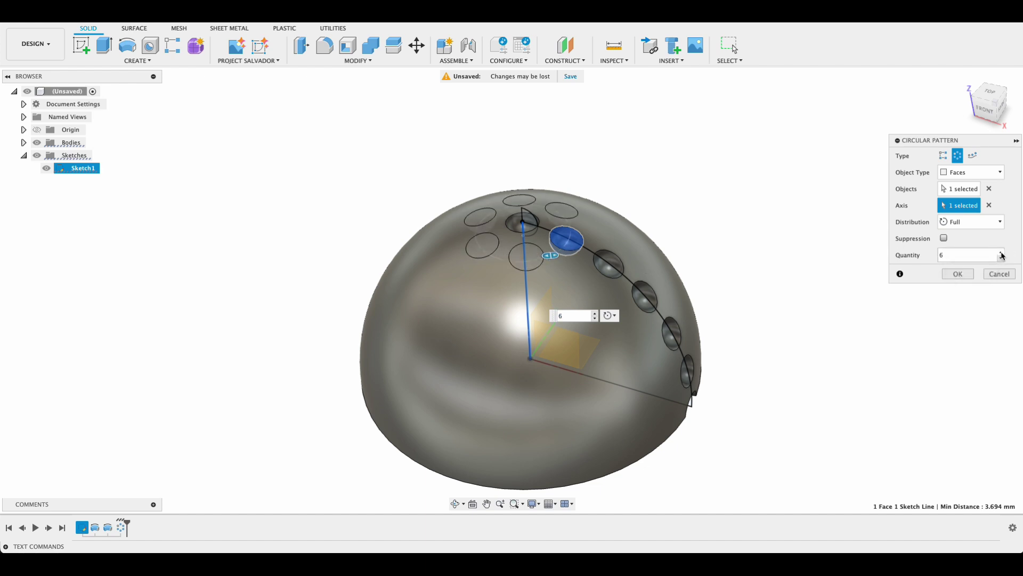
pyautogui.click(952, 276)
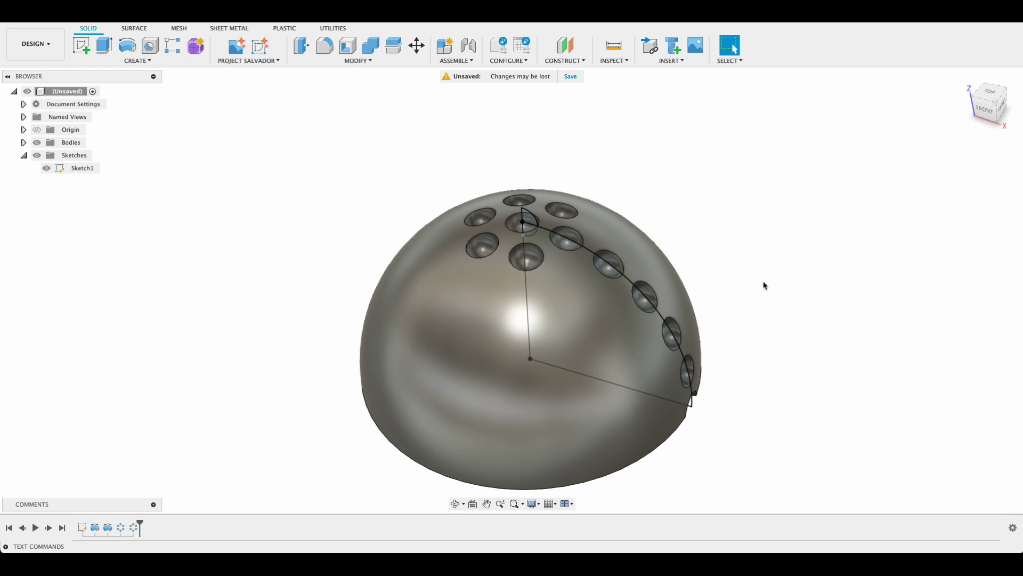
# - Add two more rings of dimples around the vertical line for the next dimples down
pyautogui.click(138, 60)
pyautogui.click(265, 287)
pyautogui.click(643, 298)
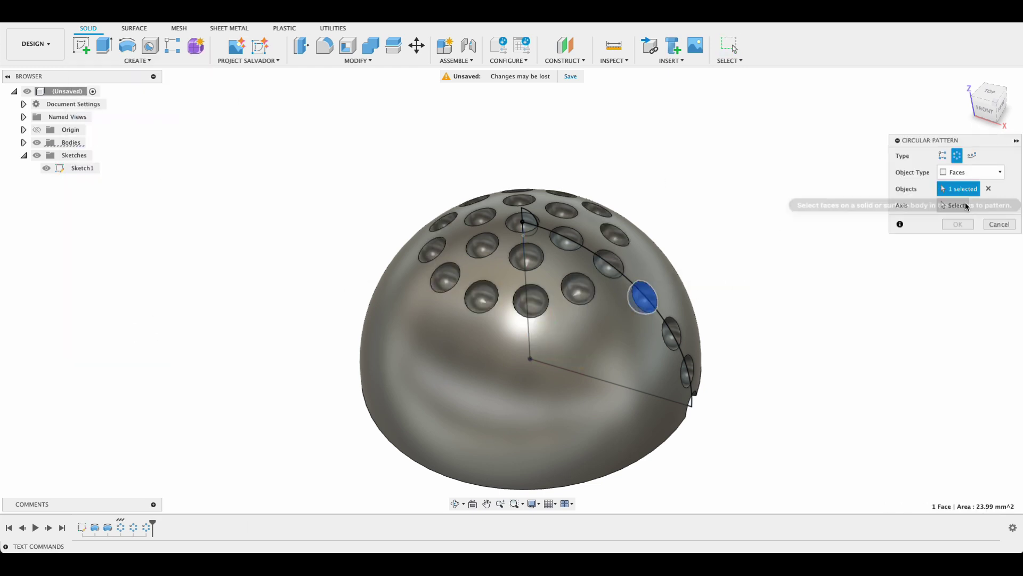
pyautogui.click(527, 319)
pyautogui.click(954, 273)
pyautogui.click(669, 336)
pyautogui.click(528, 320)
pyautogui.click(955, 273)
# - Pattern the dimple nearest the equator into a ring of 26 around the vertical axis
pyautogui.click(138, 61)
pyautogui.moveTo(107, 287)
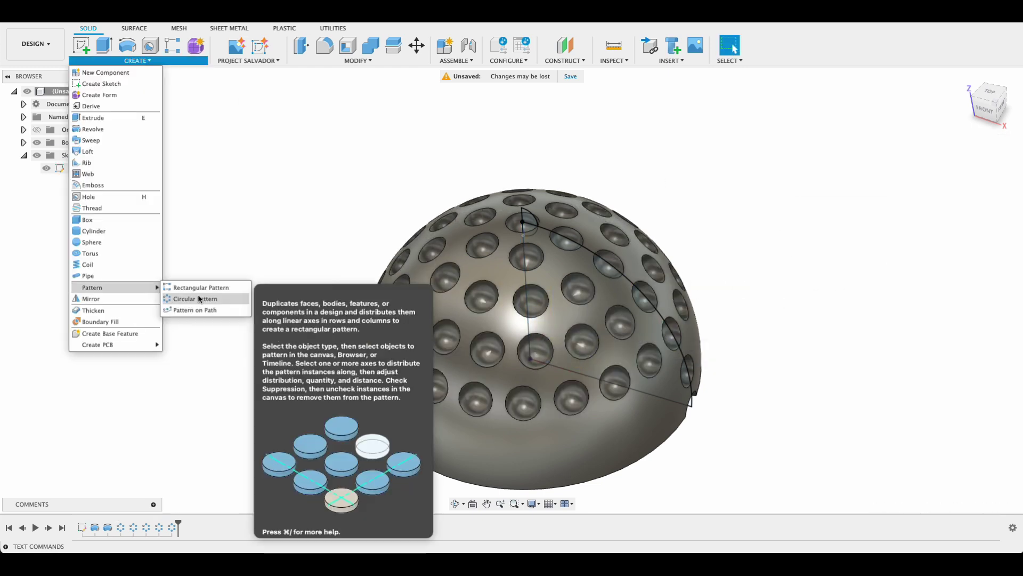
pyautogui.click(199, 299)
pyautogui.click(685, 365)
pyautogui.click(527, 320)
pyautogui.click(955, 273)
pyautogui.click(138, 60)
pyautogui.click(199, 298)
pyautogui.click(636, 344)
pyautogui.click(525, 290)
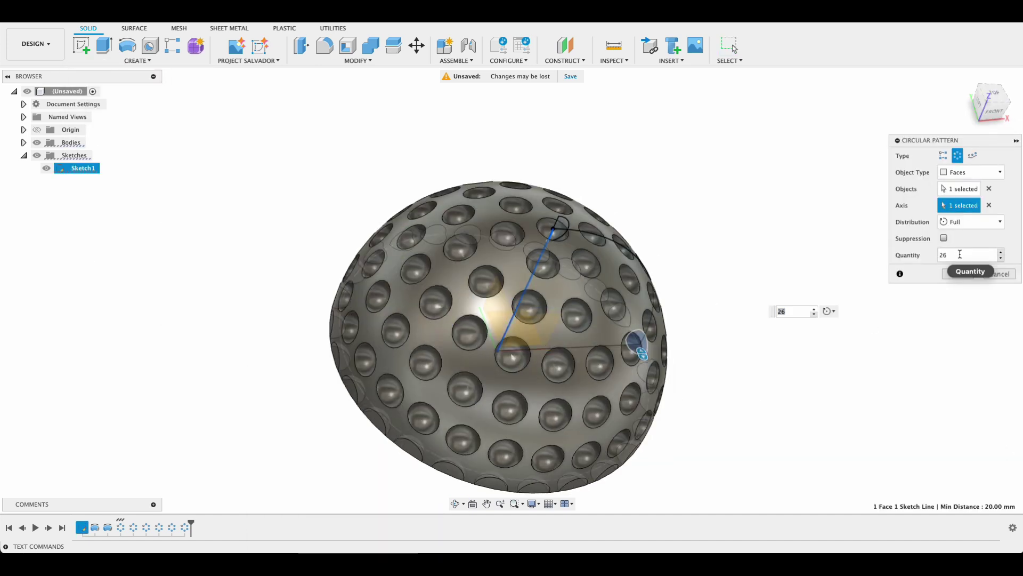
pyautogui.click(954, 273)
pyautogui.keyDown('shift'); pyautogui.moveTo(853, 287); pyautogui.dragTo(760, 280, button='middle'); pyautogui.keyUp('shift')
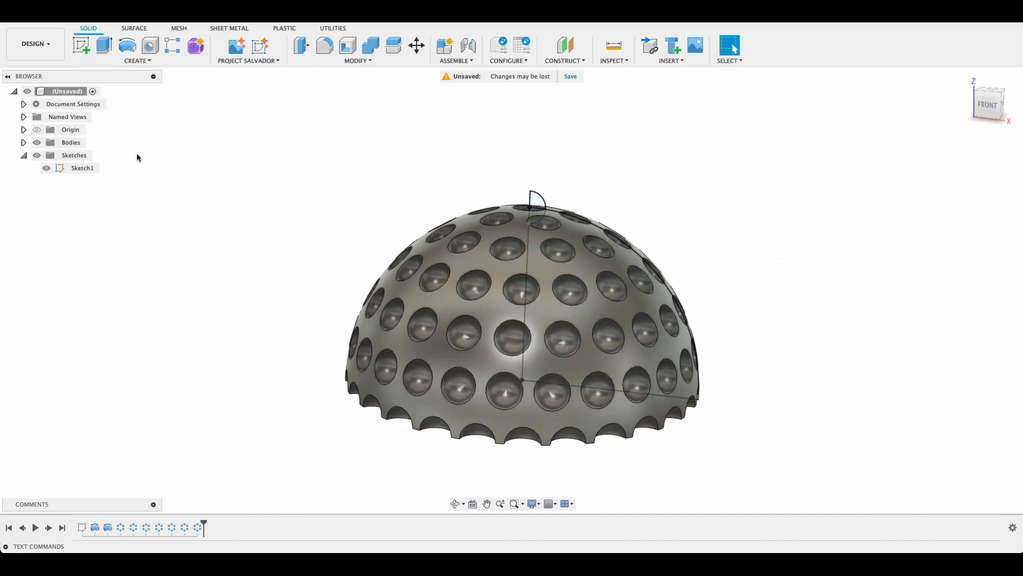
# - Mirror the dimpled dome body across its flat base face with Join to form the sphere
pyautogui.click(159, 62)
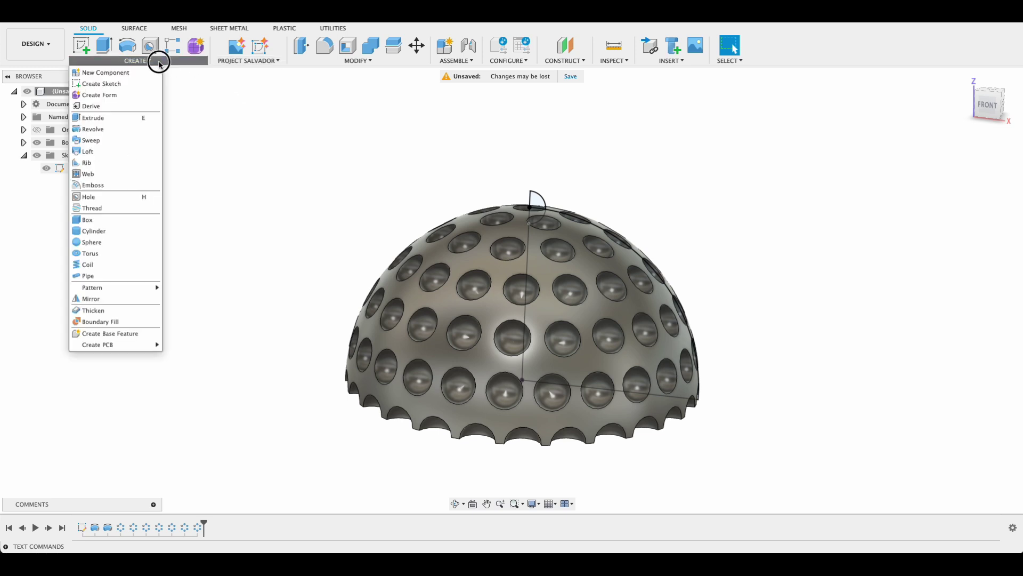
pyautogui.click(142, 298)
pyautogui.click(580, 360)
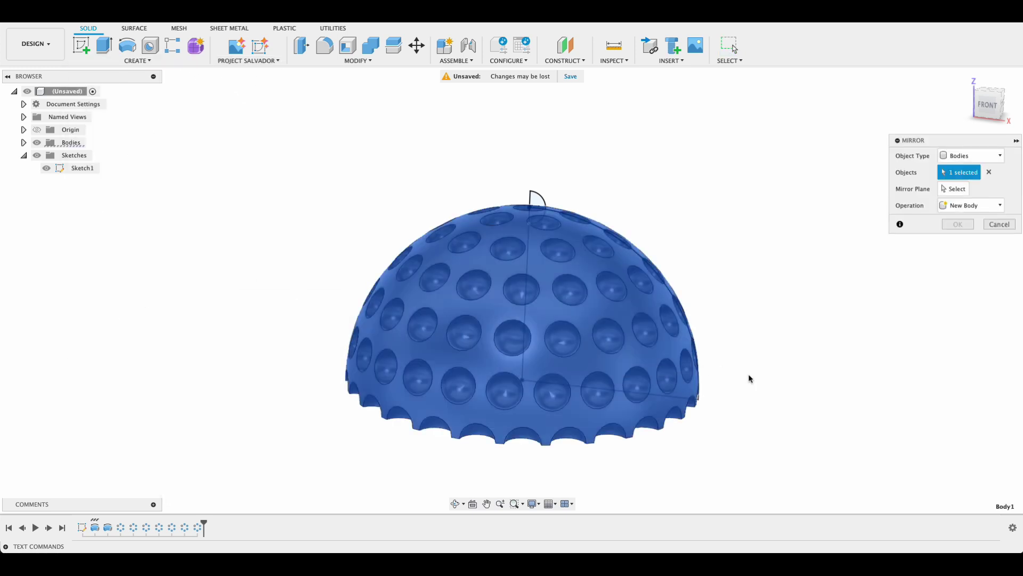
pyautogui.click(954, 189)
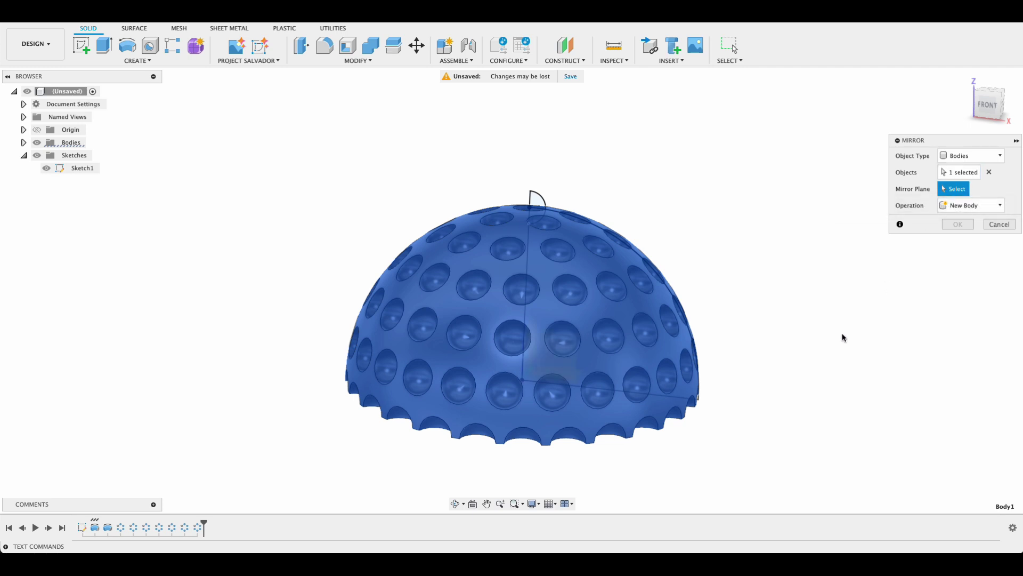
pyautogui.keyDown('shift'); pyautogui.moveTo(840, 336); pyautogui.dragTo(843, 290, button='middle'); pyautogui.keyUp('shift')
pyautogui.click(598, 340)
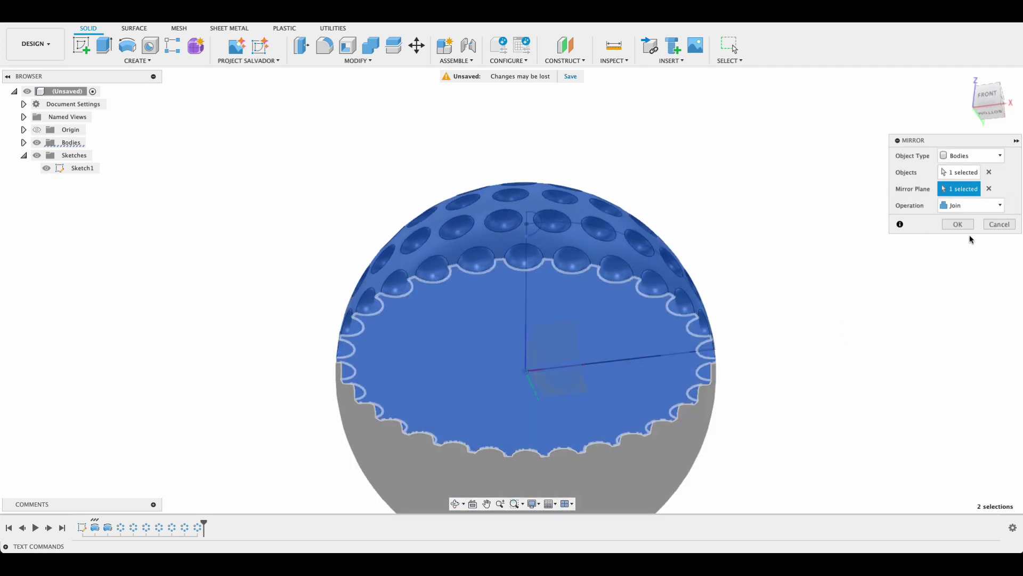
pyautogui.click(967, 208)
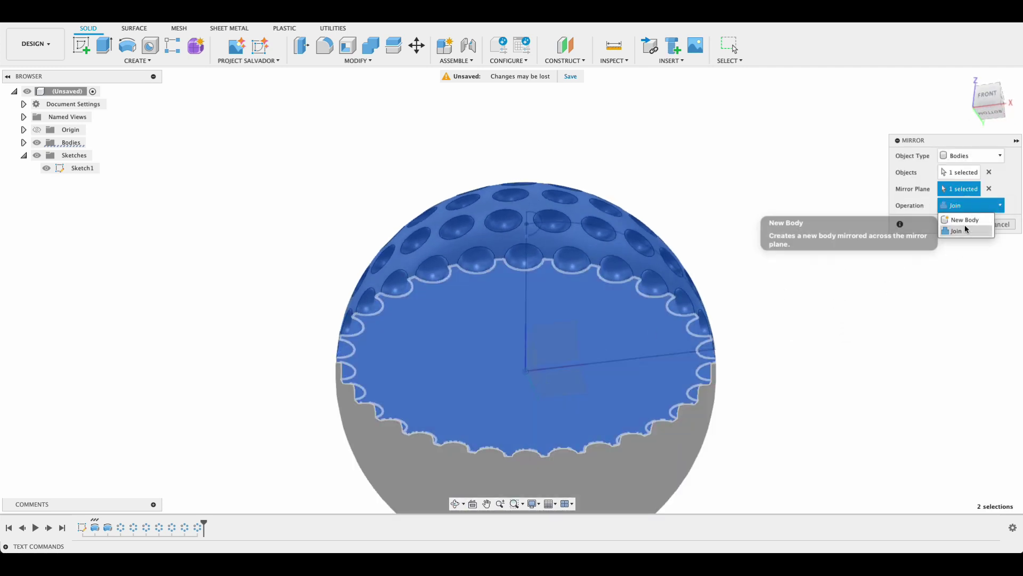
pyautogui.click(950, 226)
pyautogui.click(957, 223)
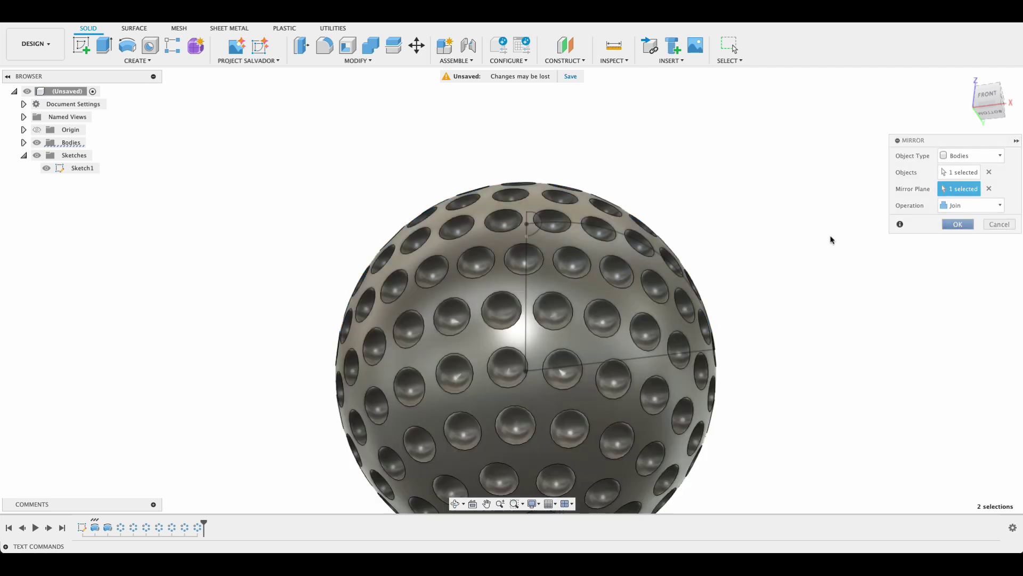
pyautogui.keyDown('shift'); pyautogui.moveTo(801, 187); pyautogui.dragTo(804, 233, button='middle'); pyautogui.keyUp('shift')
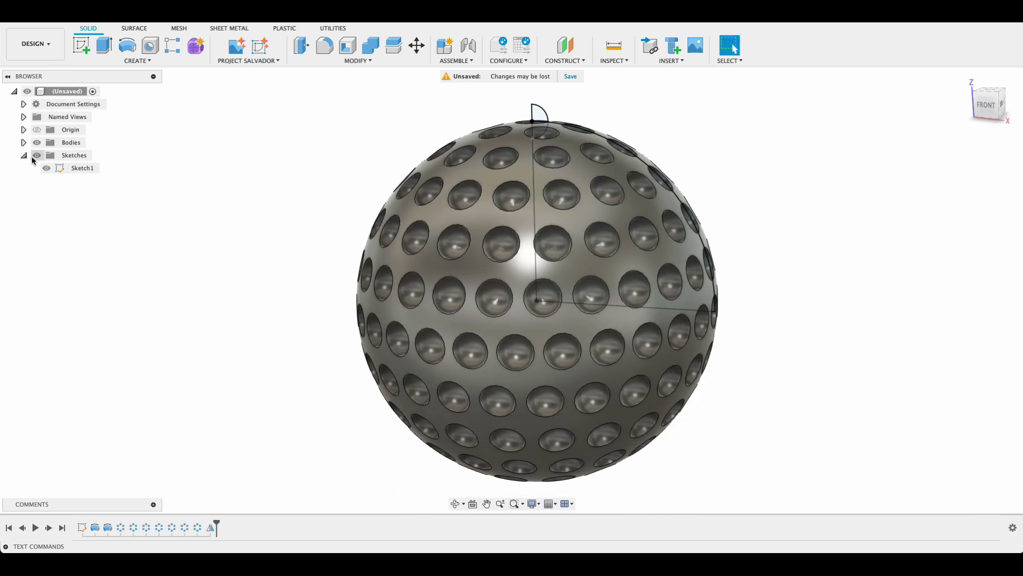
# - Hide Sketch1 so its lines no longer show on the ball
pyautogui.click(24, 143)
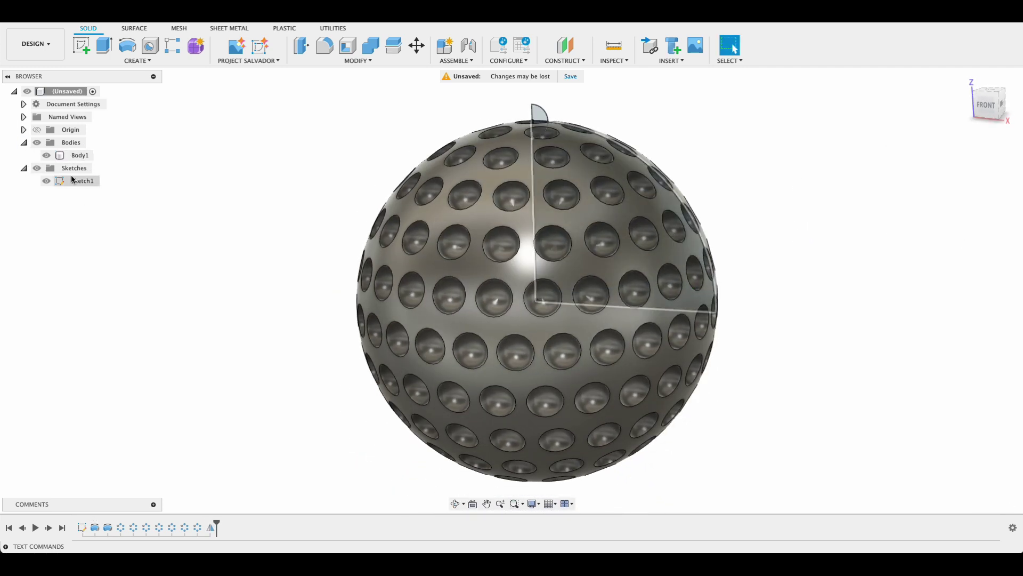
pyautogui.click(38, 168)
pyautogui.scroll(-3, 745, 310)
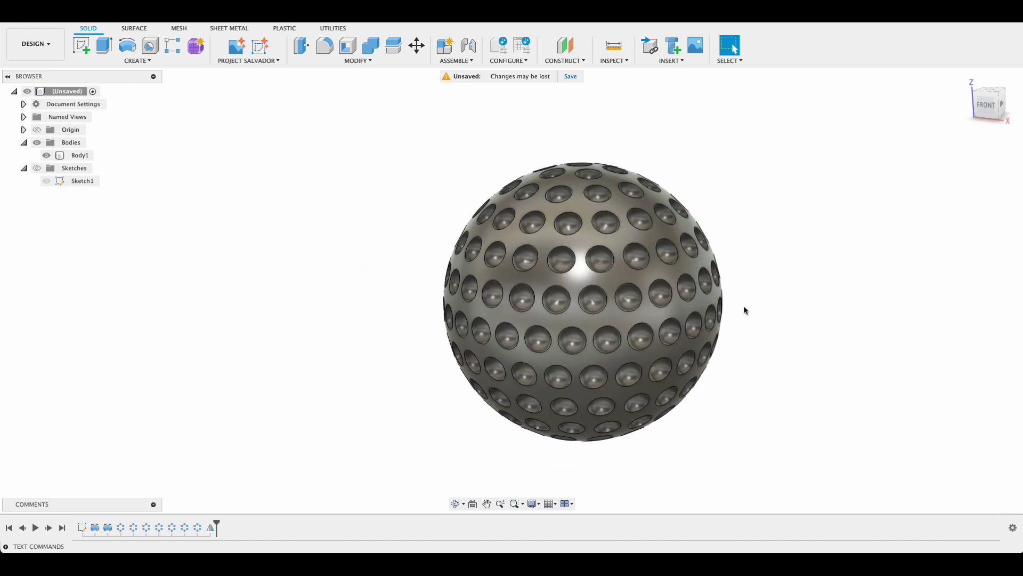
pyautogui.moveTo(827, 278); pyautogui.dragTo(777, 274, button='middle')
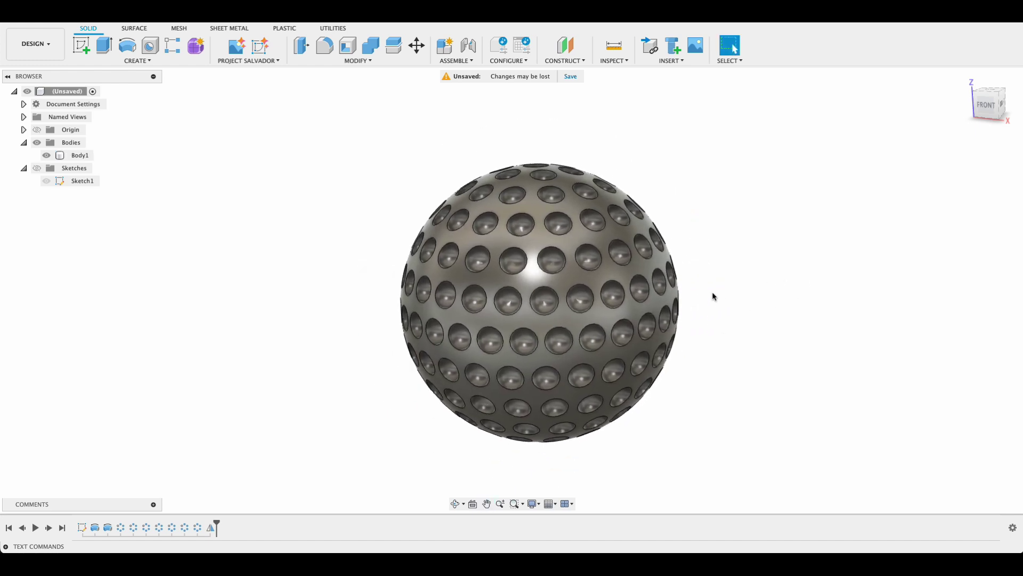
# - Search the appearance library for 'white' and apply ABS (White) to the ball
pyautogui.press('a')
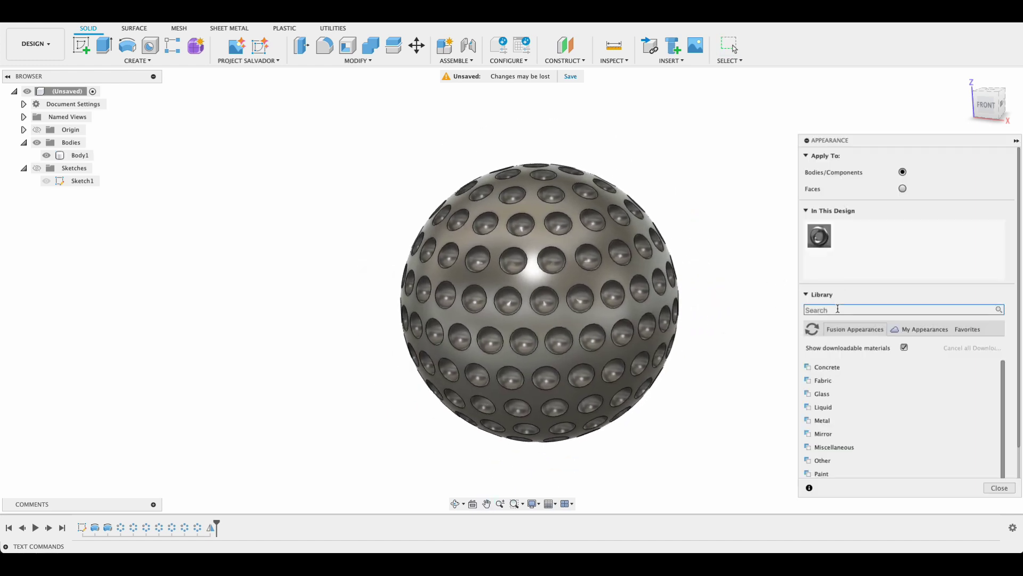
pyautogui.click(838, 309)
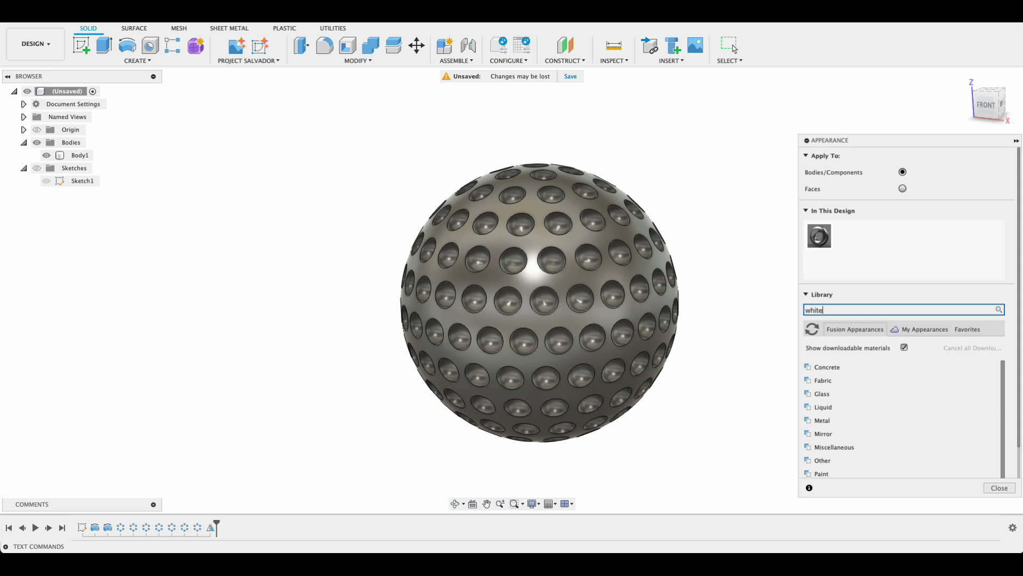
pyautogui.write('white')
pyautogui.moveTo(842, 400); pyautogui.dragTo(597, 368)
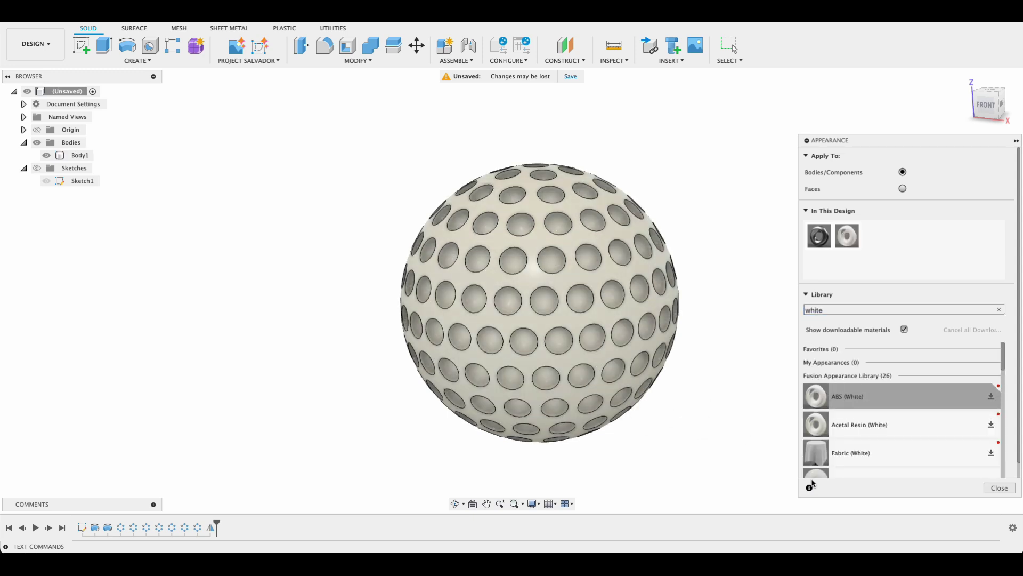
# - Close the Appearance panel and inspect the white ball from the front-right, underside and another side
pyautogui.click(999, 488)
pyautogui.keyDown('shift'); pyautogui.moveTo(769, 424); pyautogui.dragTo(871, 365, button='middle'); pyautogui.keyUp('shift')
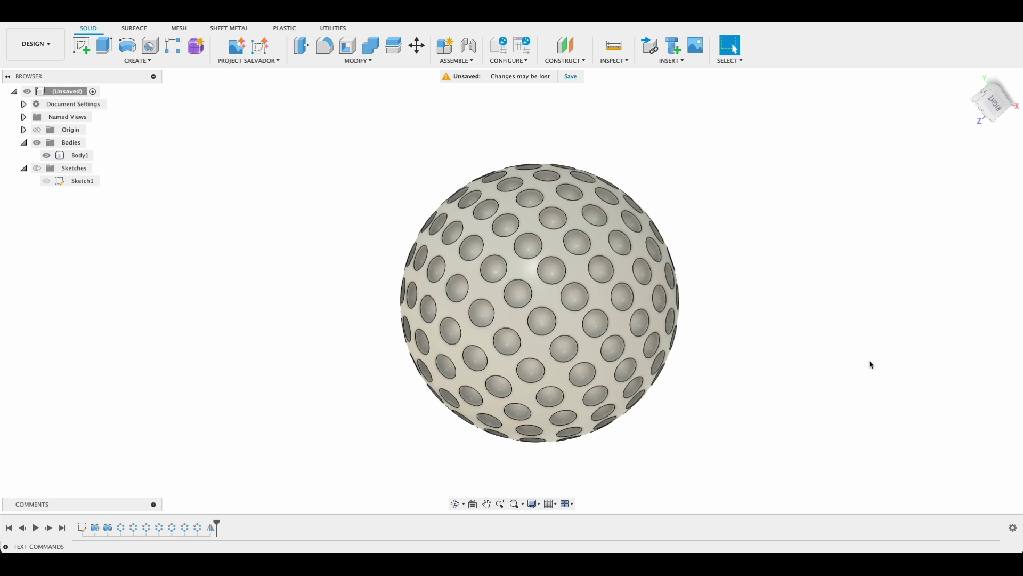
pyautogui.keyDown('shift'); pyautogui.moveTo(841, 330); pyautogui.dragTo(769, 331, button='middle'); pyautogui.keyUp('shift')
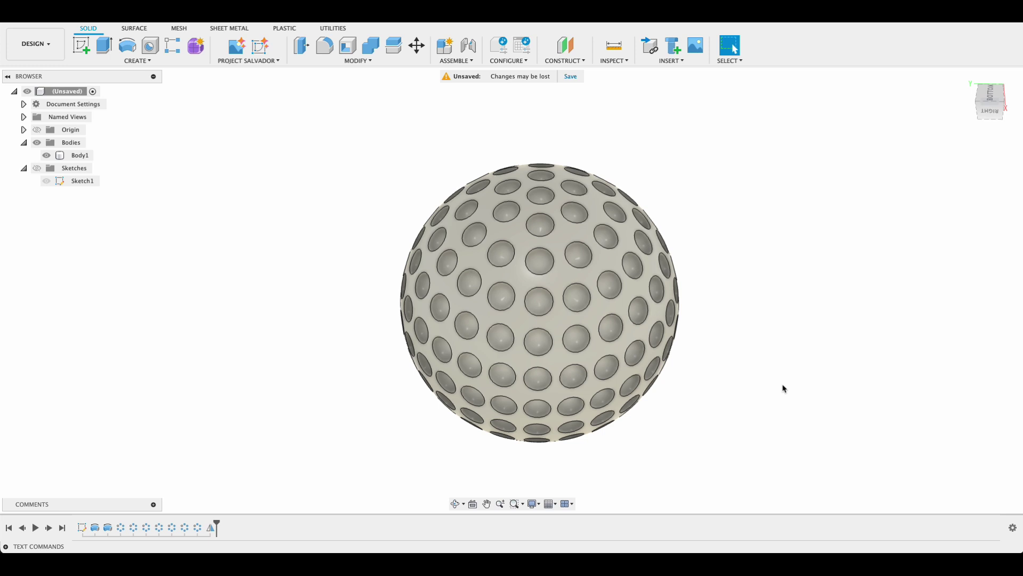
pyautogui.keyDown('shift'); pyautogui.moveTo(830, 341); pyautogui.dragTo(877, 290, button='middle'); pyautogui.keyUp('shift')
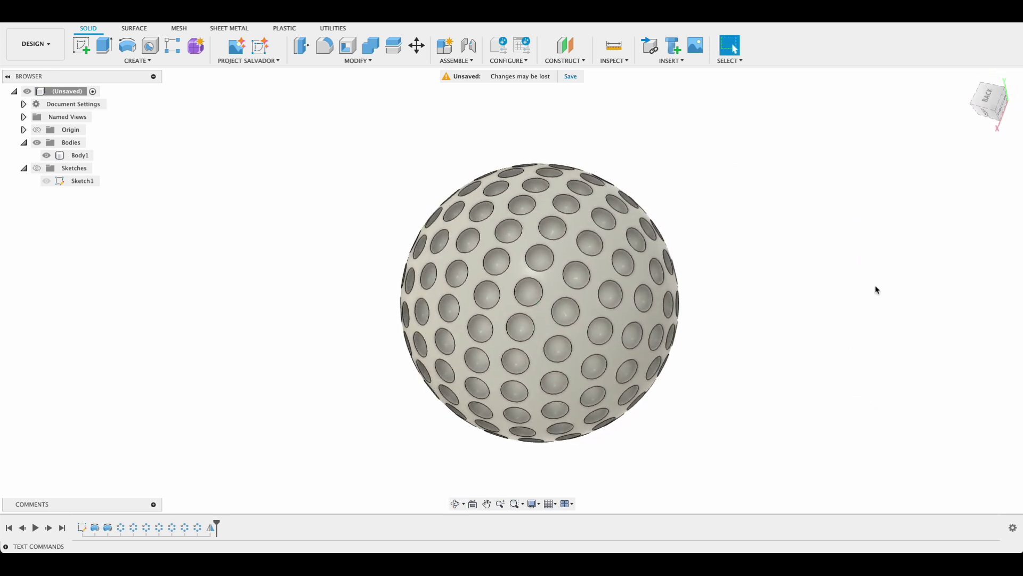